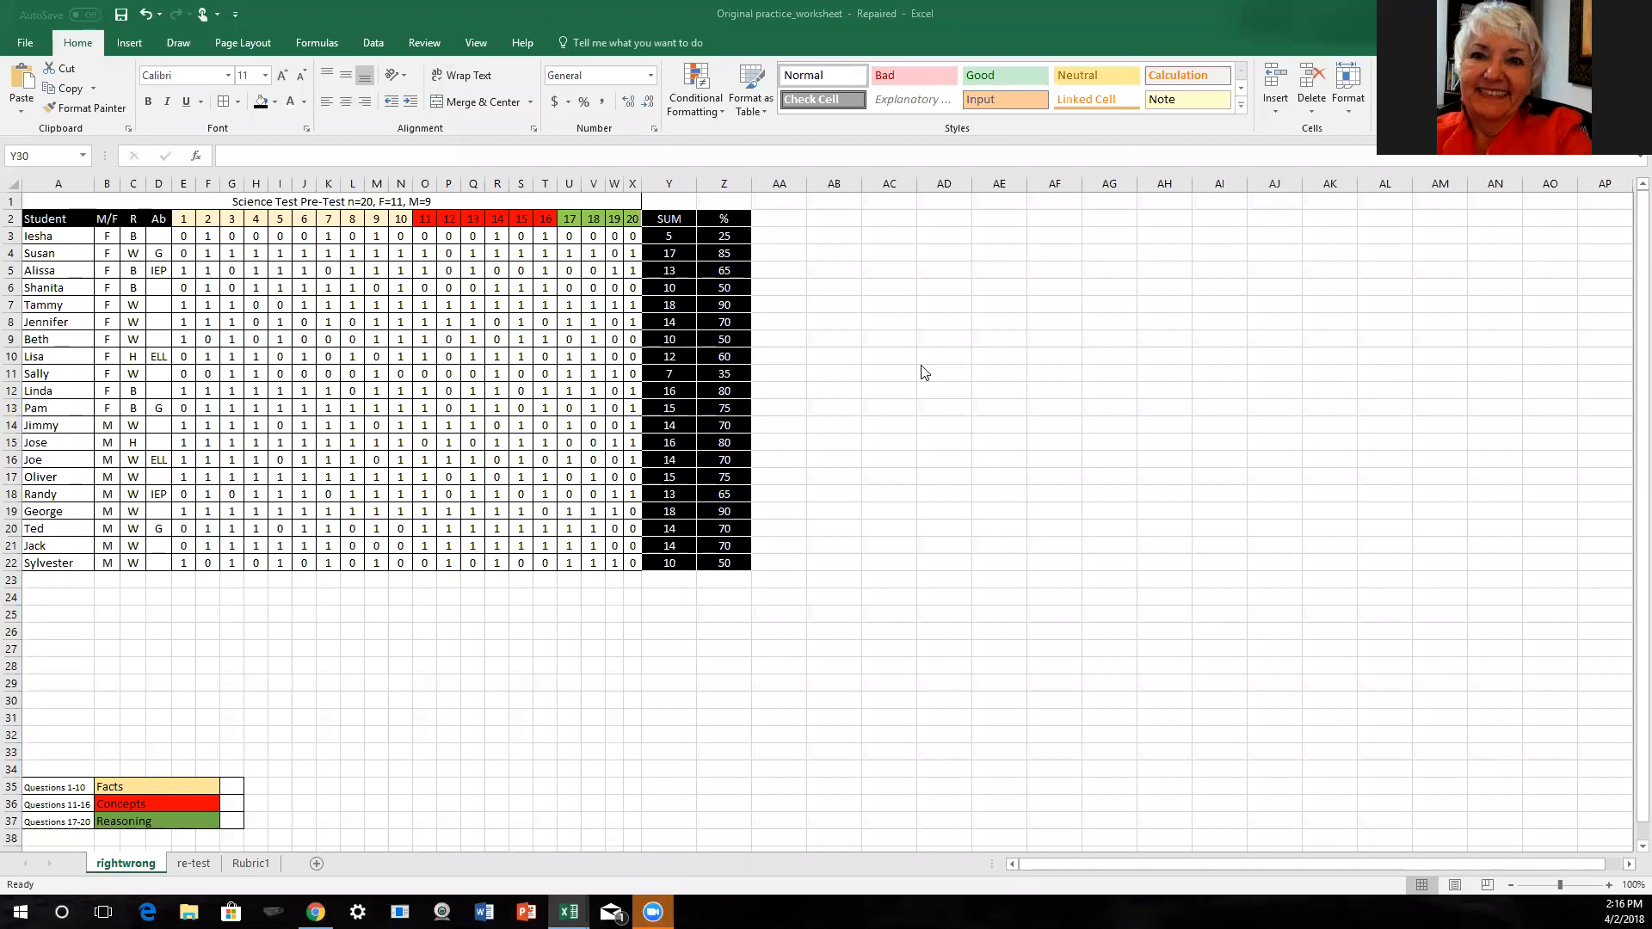
# - Enter the header ">70%" in cell AA2, beside the % column
pyautogui.click(780, 220)
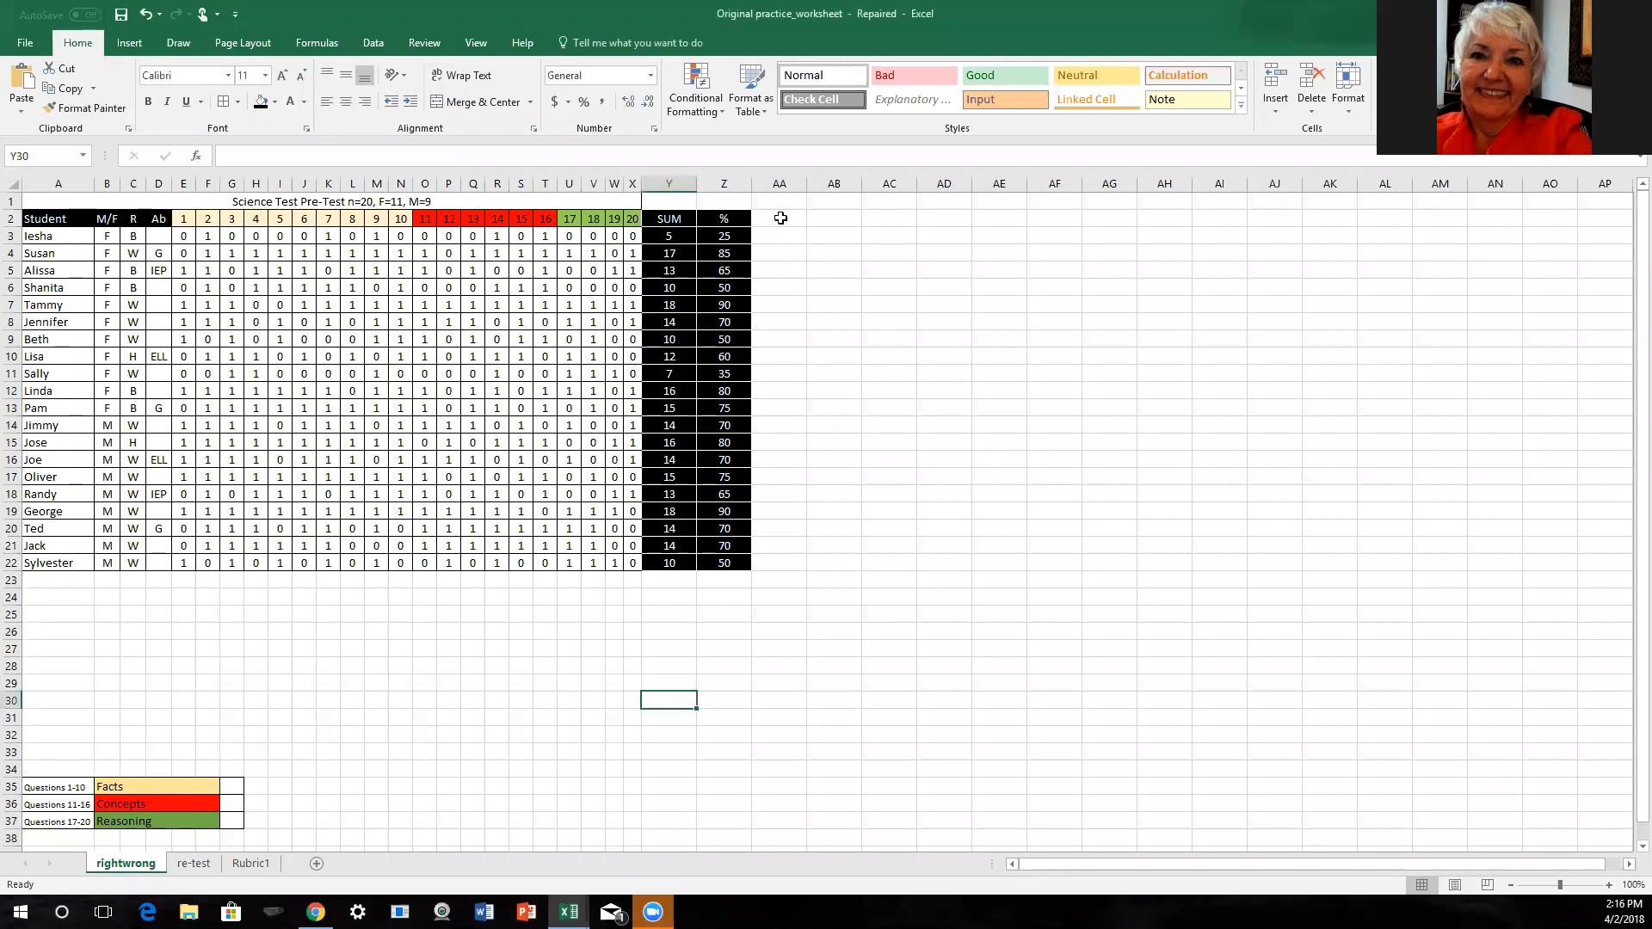
pyautogui.click(780, 220)
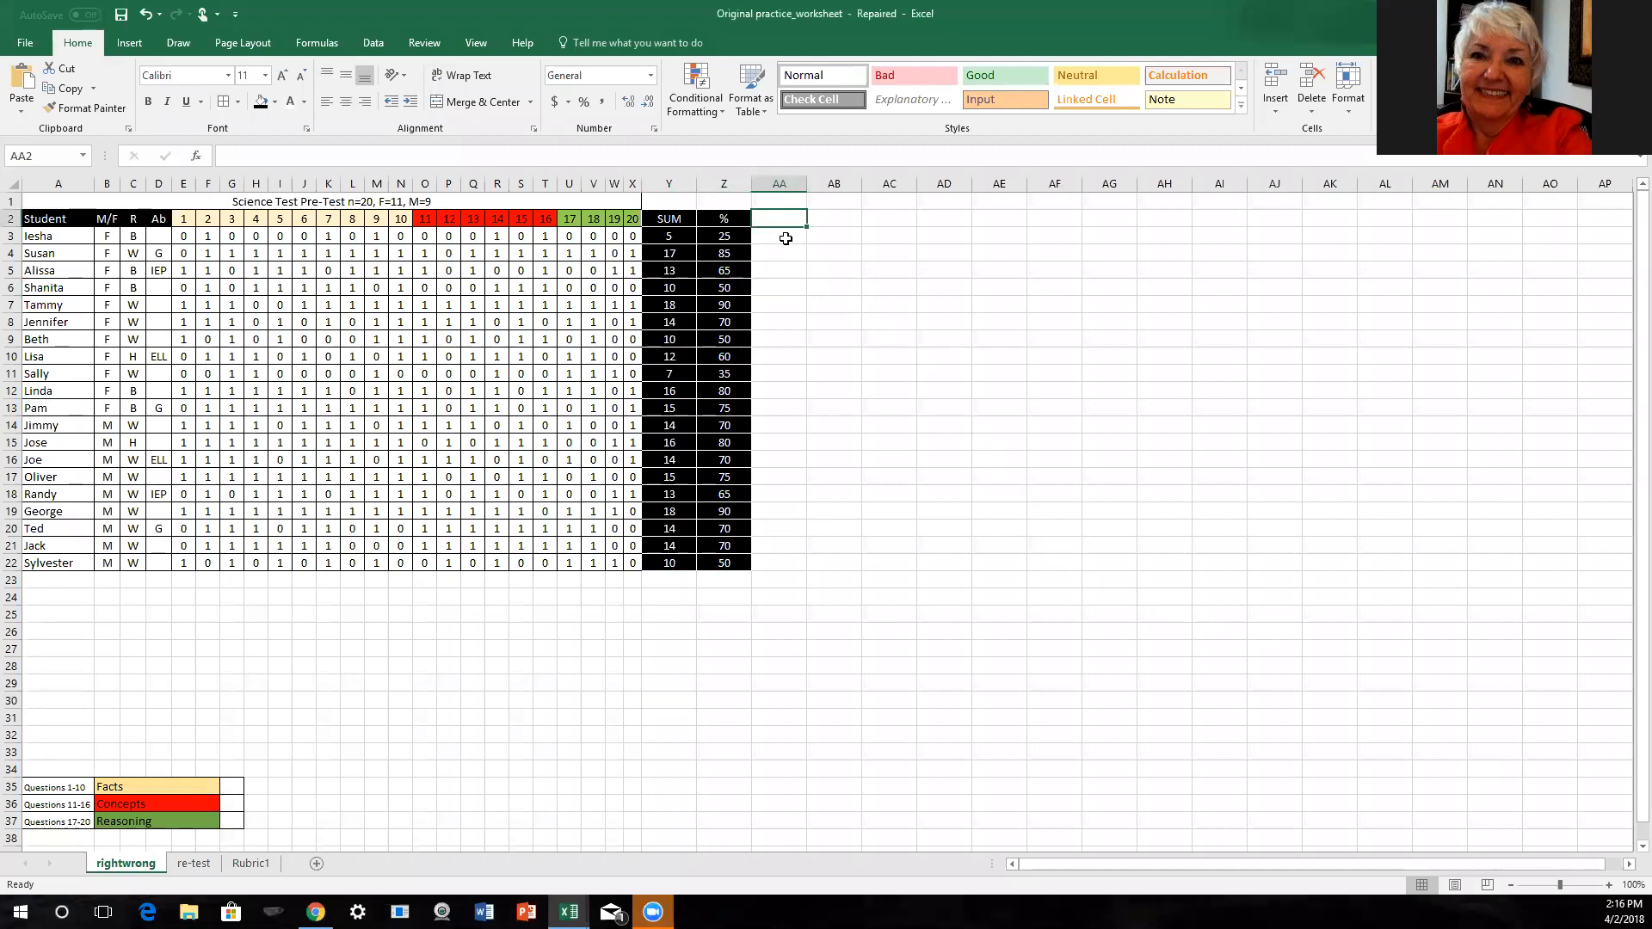
pyautogui.write('>')
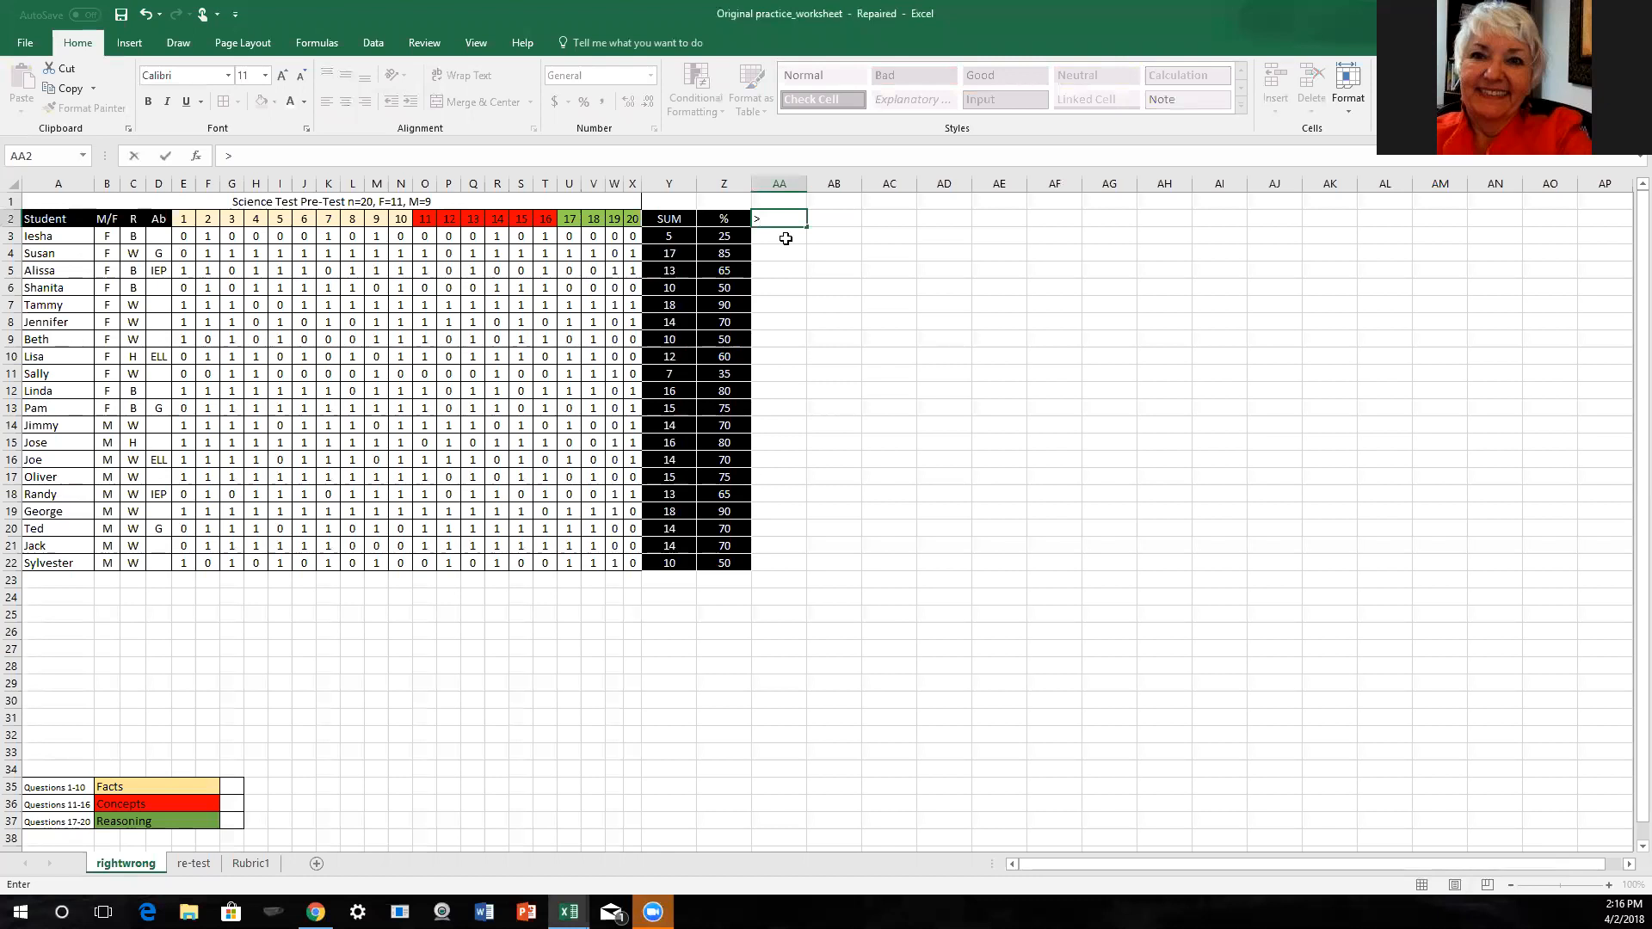
pyautogui.write('70%')
pyautogui.press('Return')
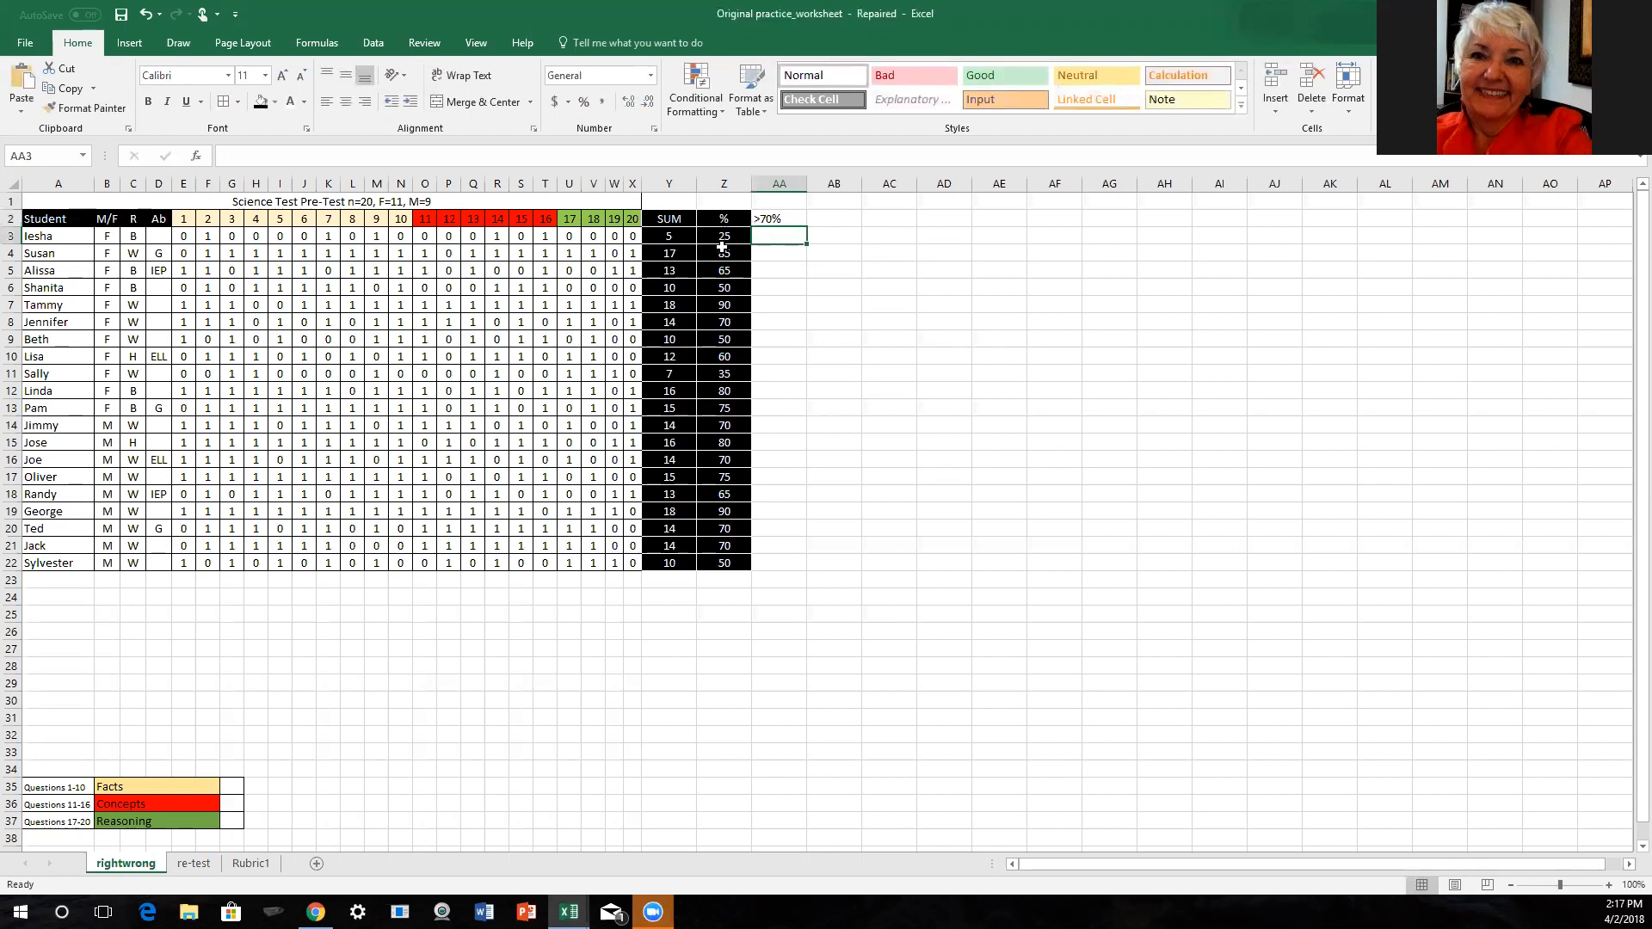
# - Enter 1 in AA4, AA7, AA8, AA12 to AA17 and AA19 to AA21, marking each student scoring 70 or higher
pyautogui.click(777, 255)
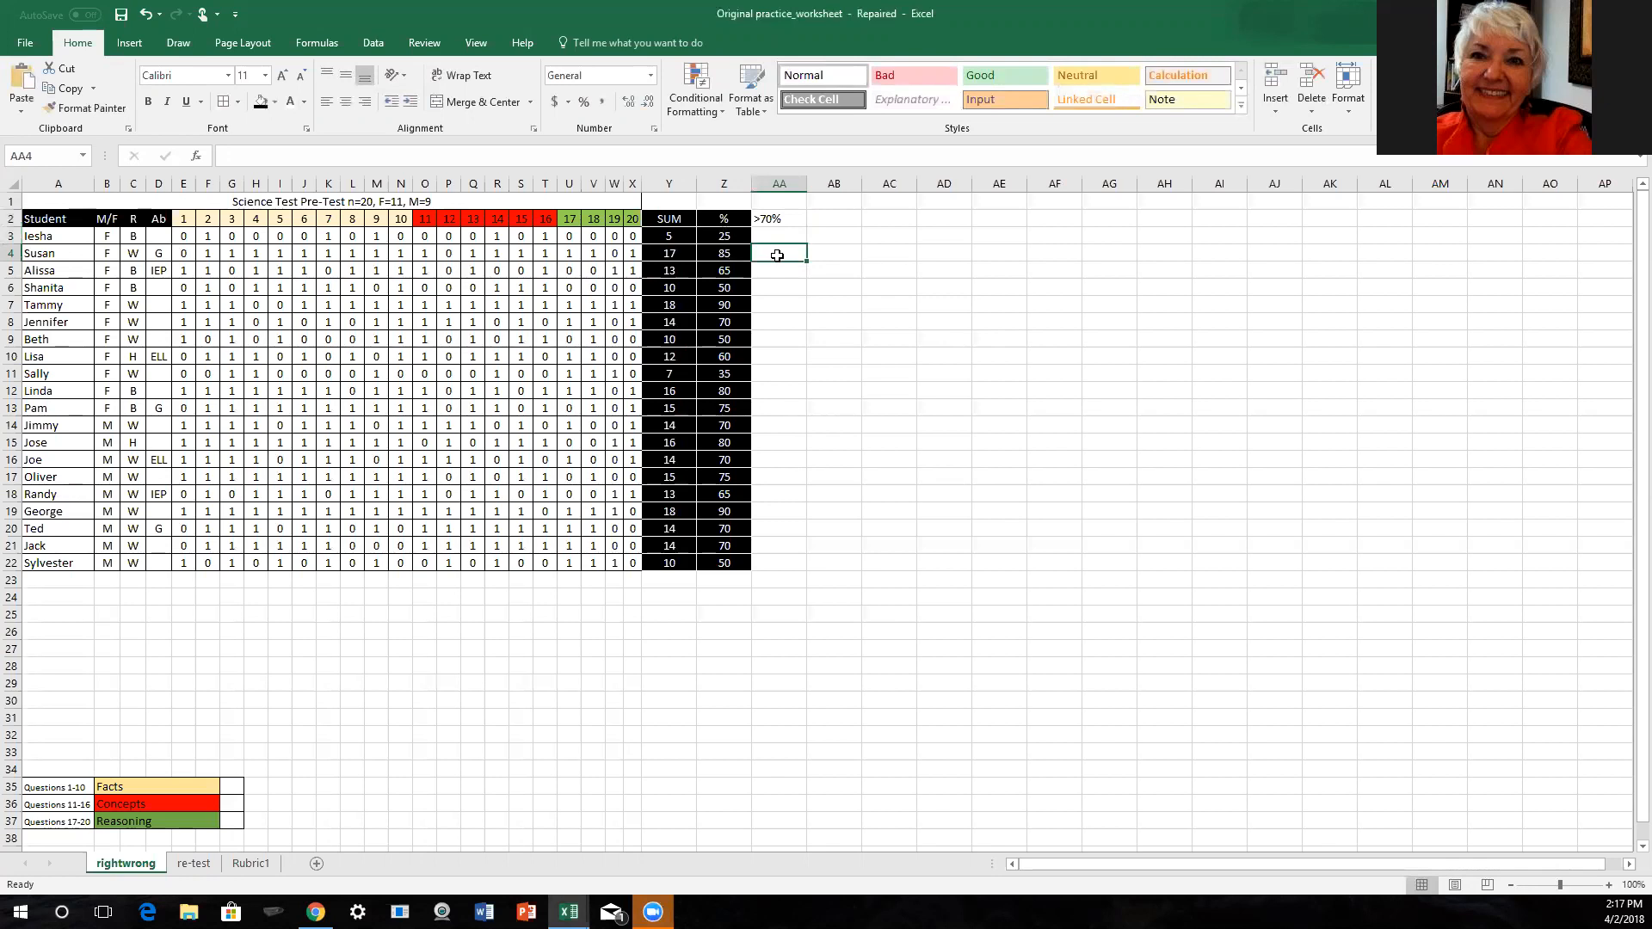
pyautogui.write('1')
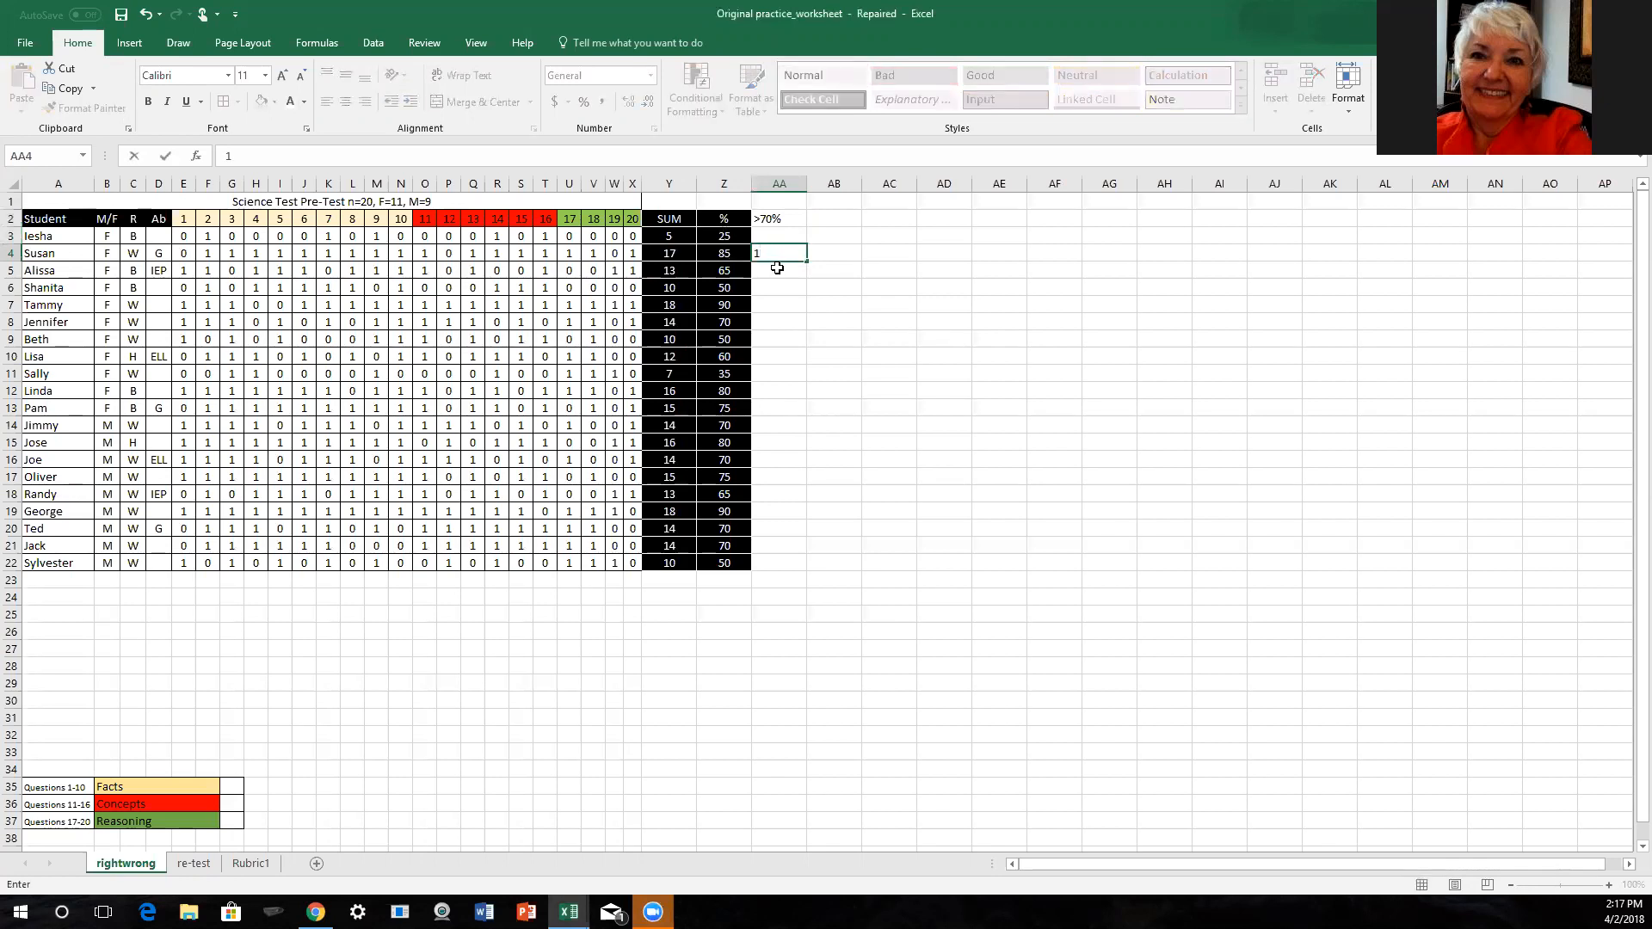
pyautogui.click(768, 303)
pyautogui.write('1')
pyautogui.click(768, 323)
pyautogui.write('1')
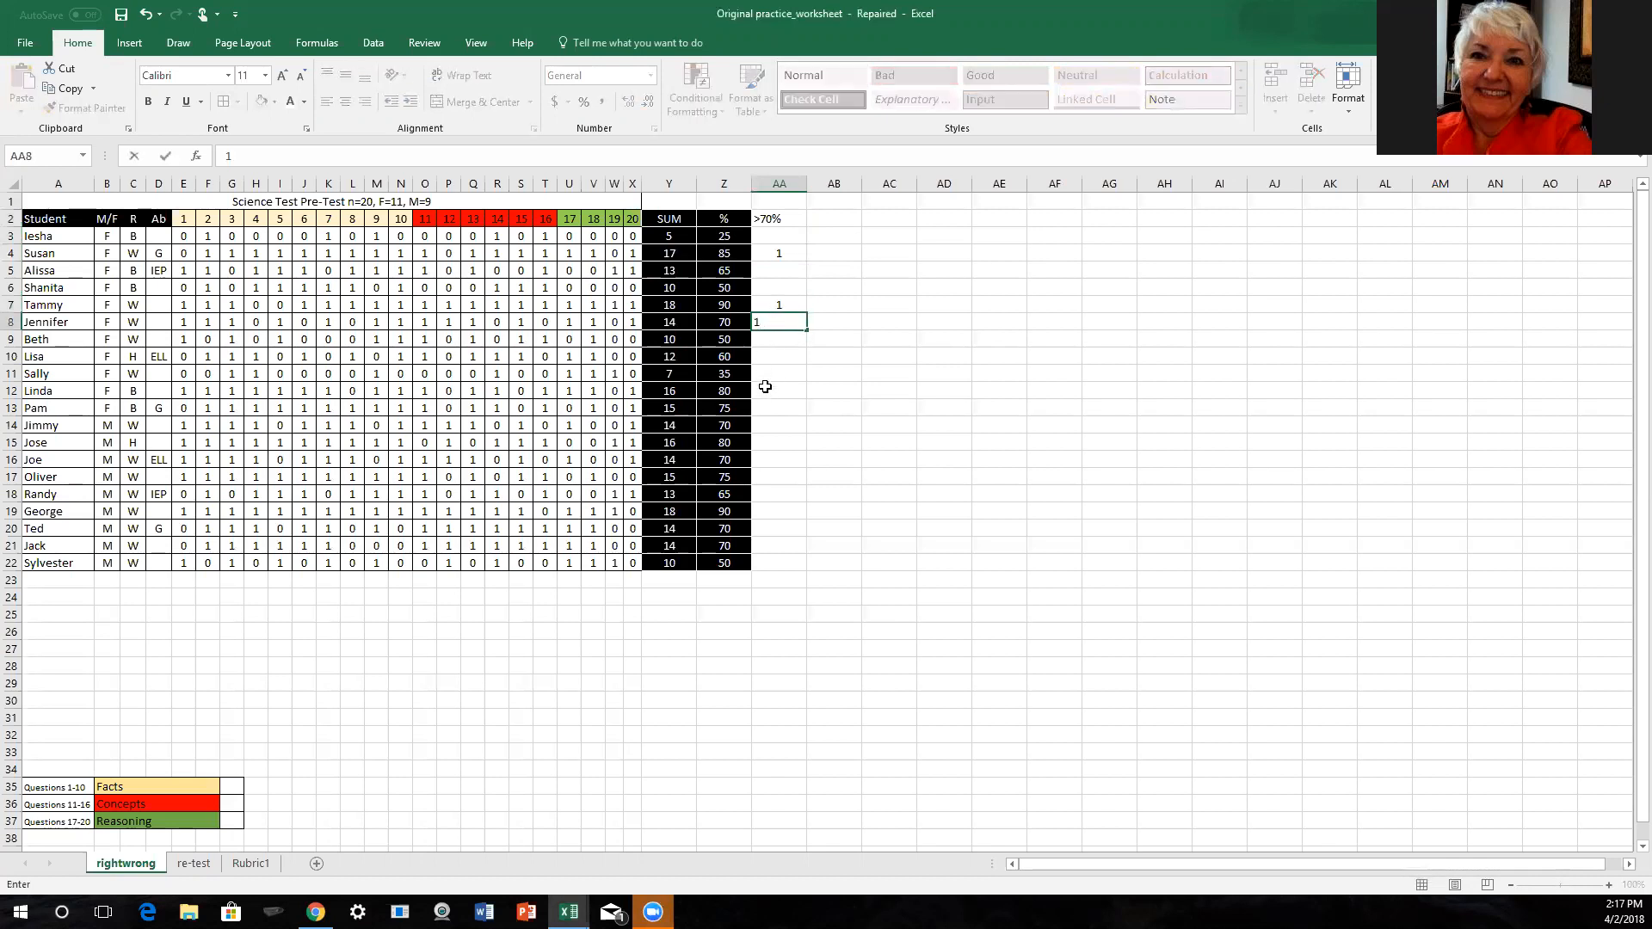
pyautogui.click(765, 391)
pyautogui.write('1')
pyautogui.click(765, 409)
pyautogui.write('1')
pyautogui.click(765, 428)
pyautogui.write('1')
pyautogui.click(765, 444)
pyautogui.write('1')
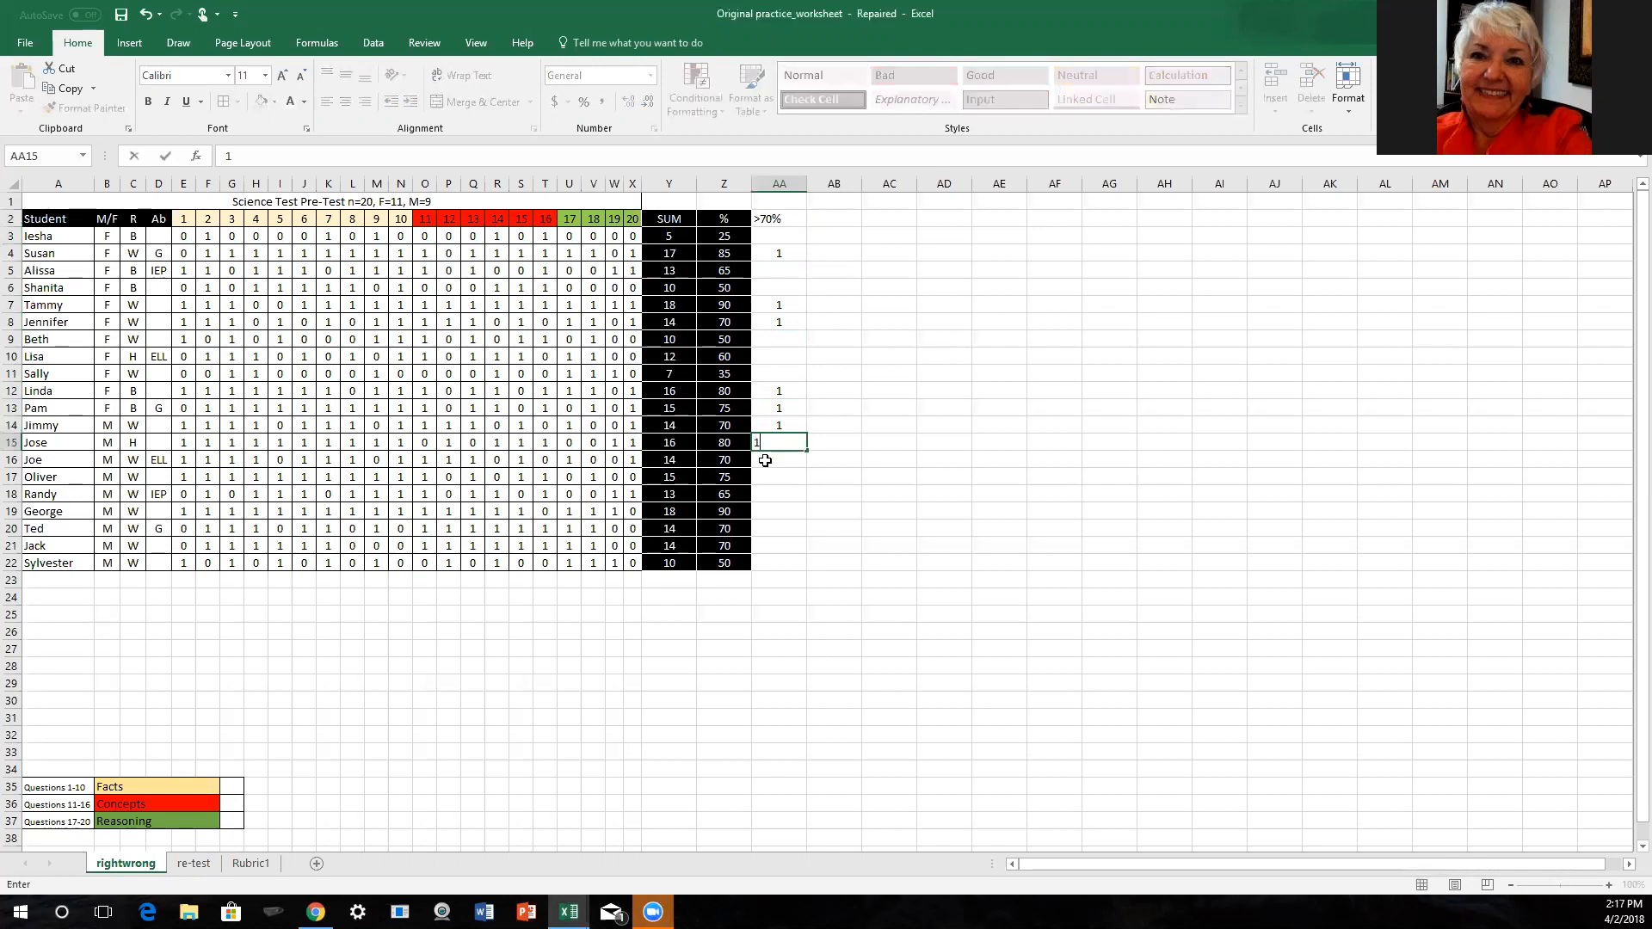
pyautogui.click(766, 467)
pyautogui.write('1')
pyautogui.click(766, 480)
pyautogui.write('1')
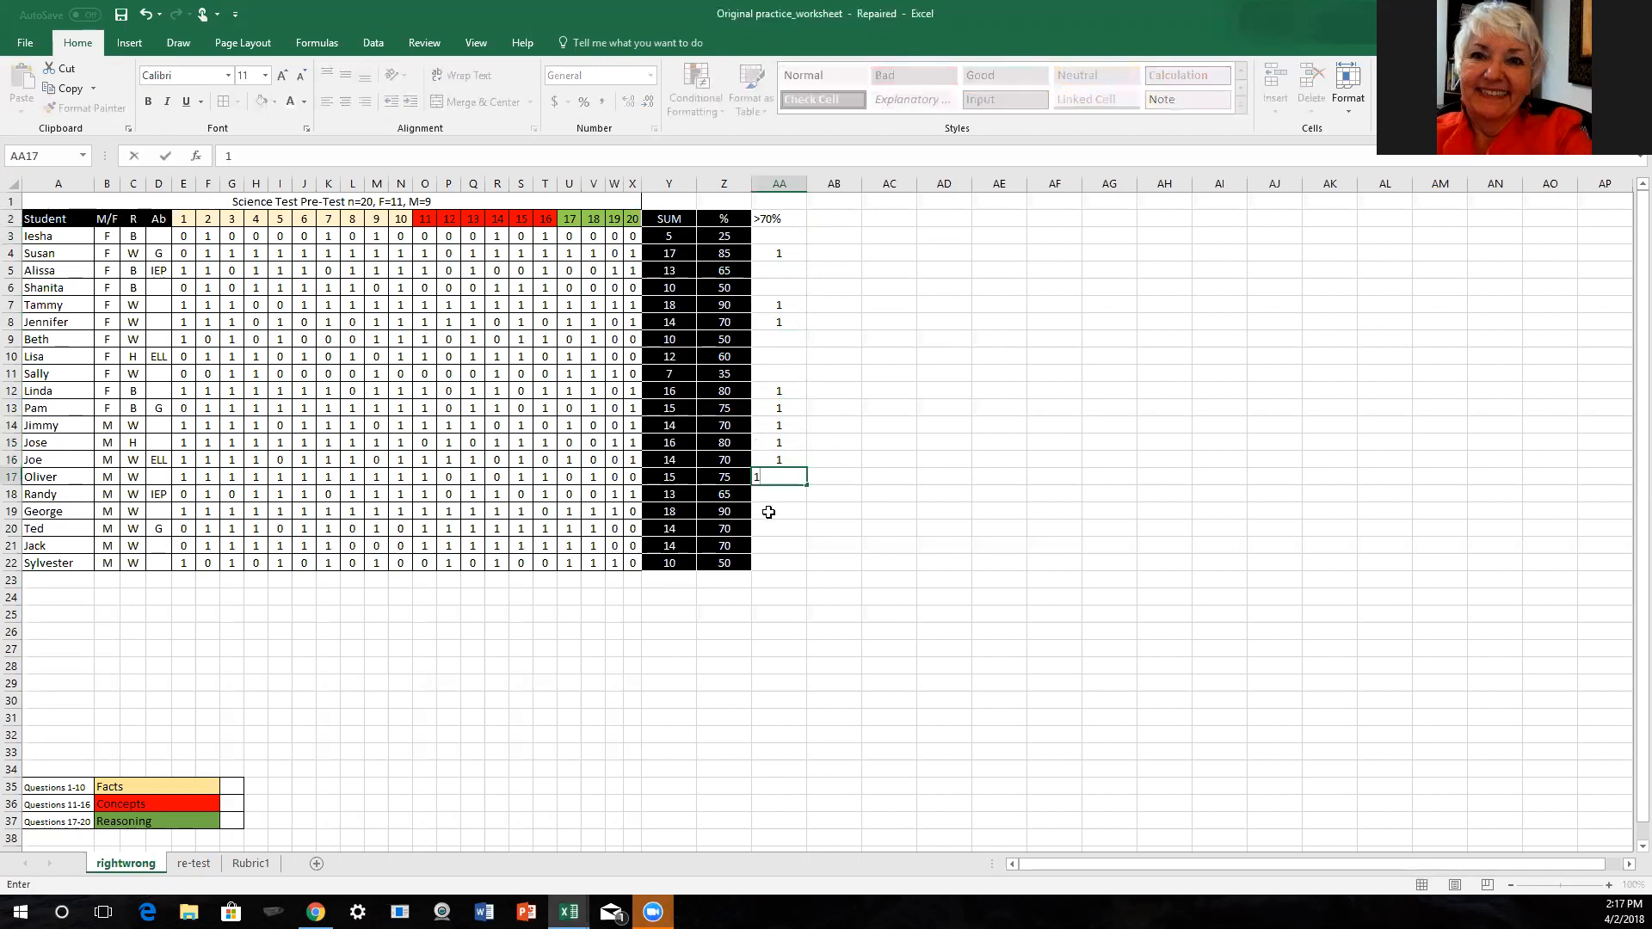
pyautogui.click(772, 512)
pyautogui.write('1')
pyautogui.click(774, 528)
pyautogui.write('1')
pyautogui.click(778, 553)
pyautogui.write('1')
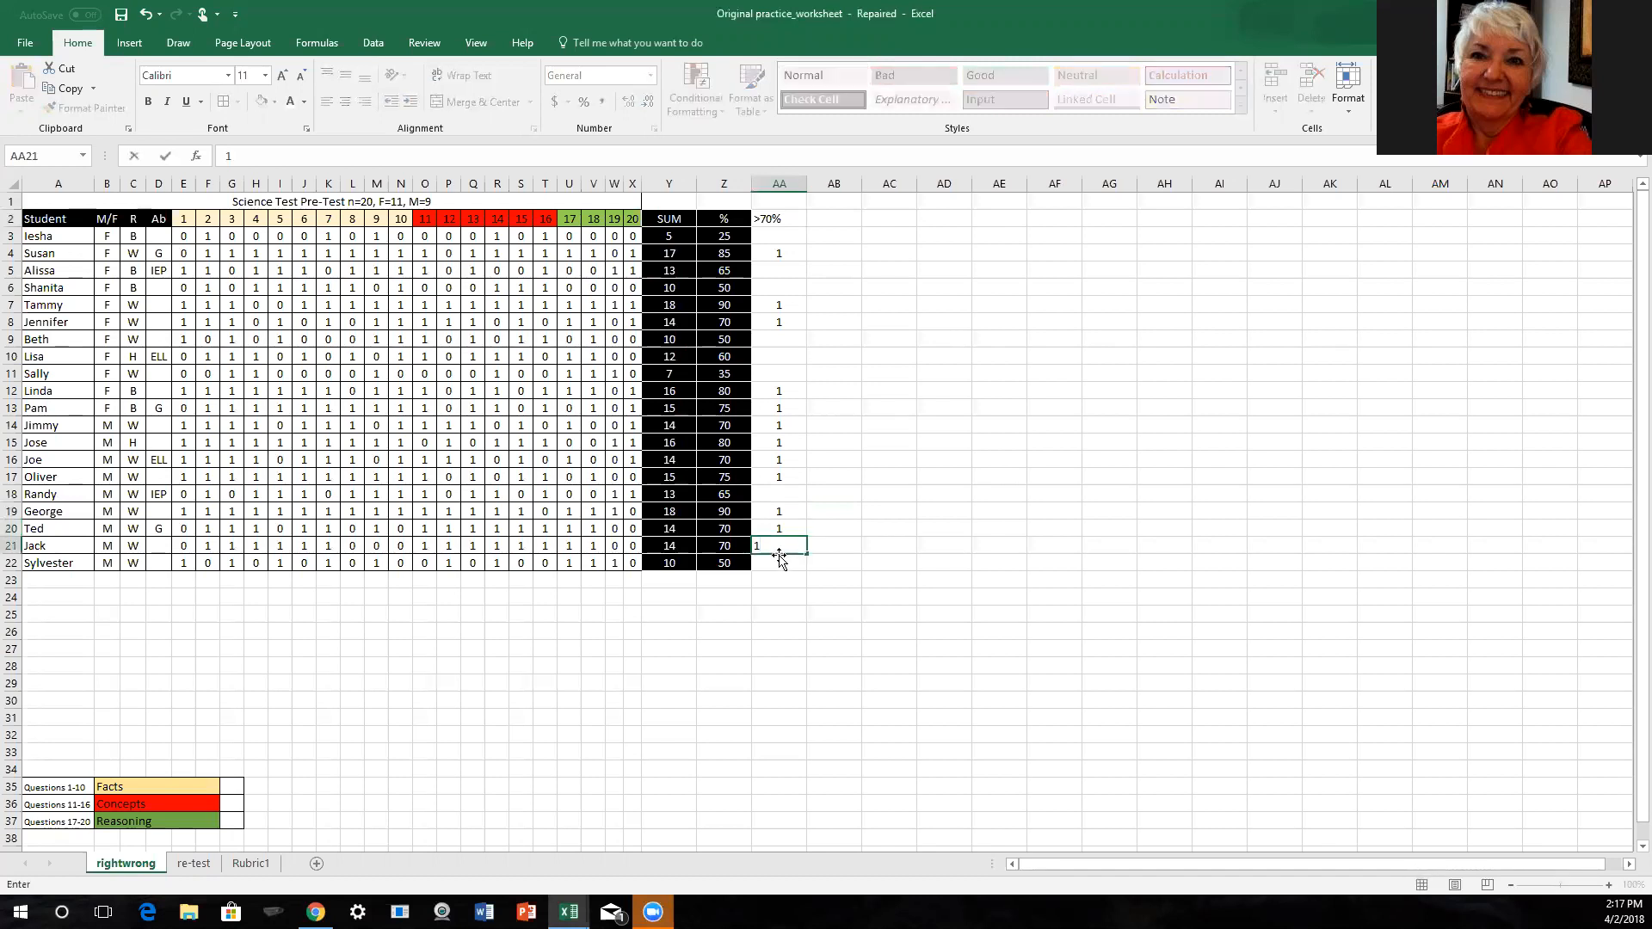
pyautogui.click(776, 561)
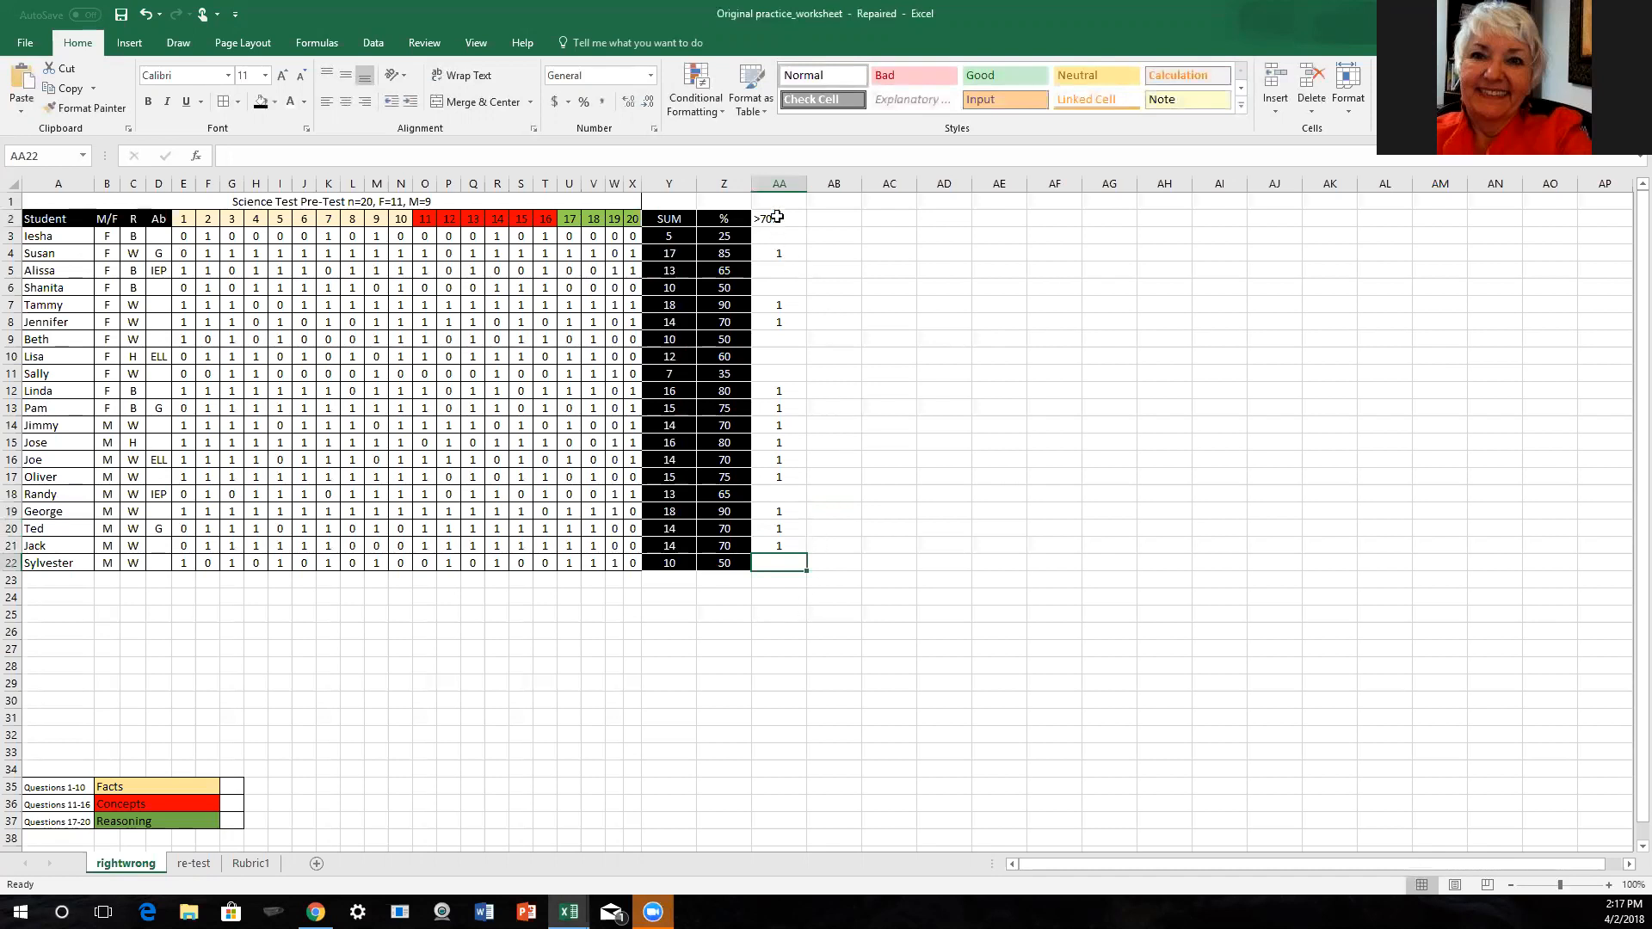
# - Format AA2:AA22 with a black fill and white, centered text
pyautogui.moveTo(779, 218); pyautogui.dragTo(792, 297)
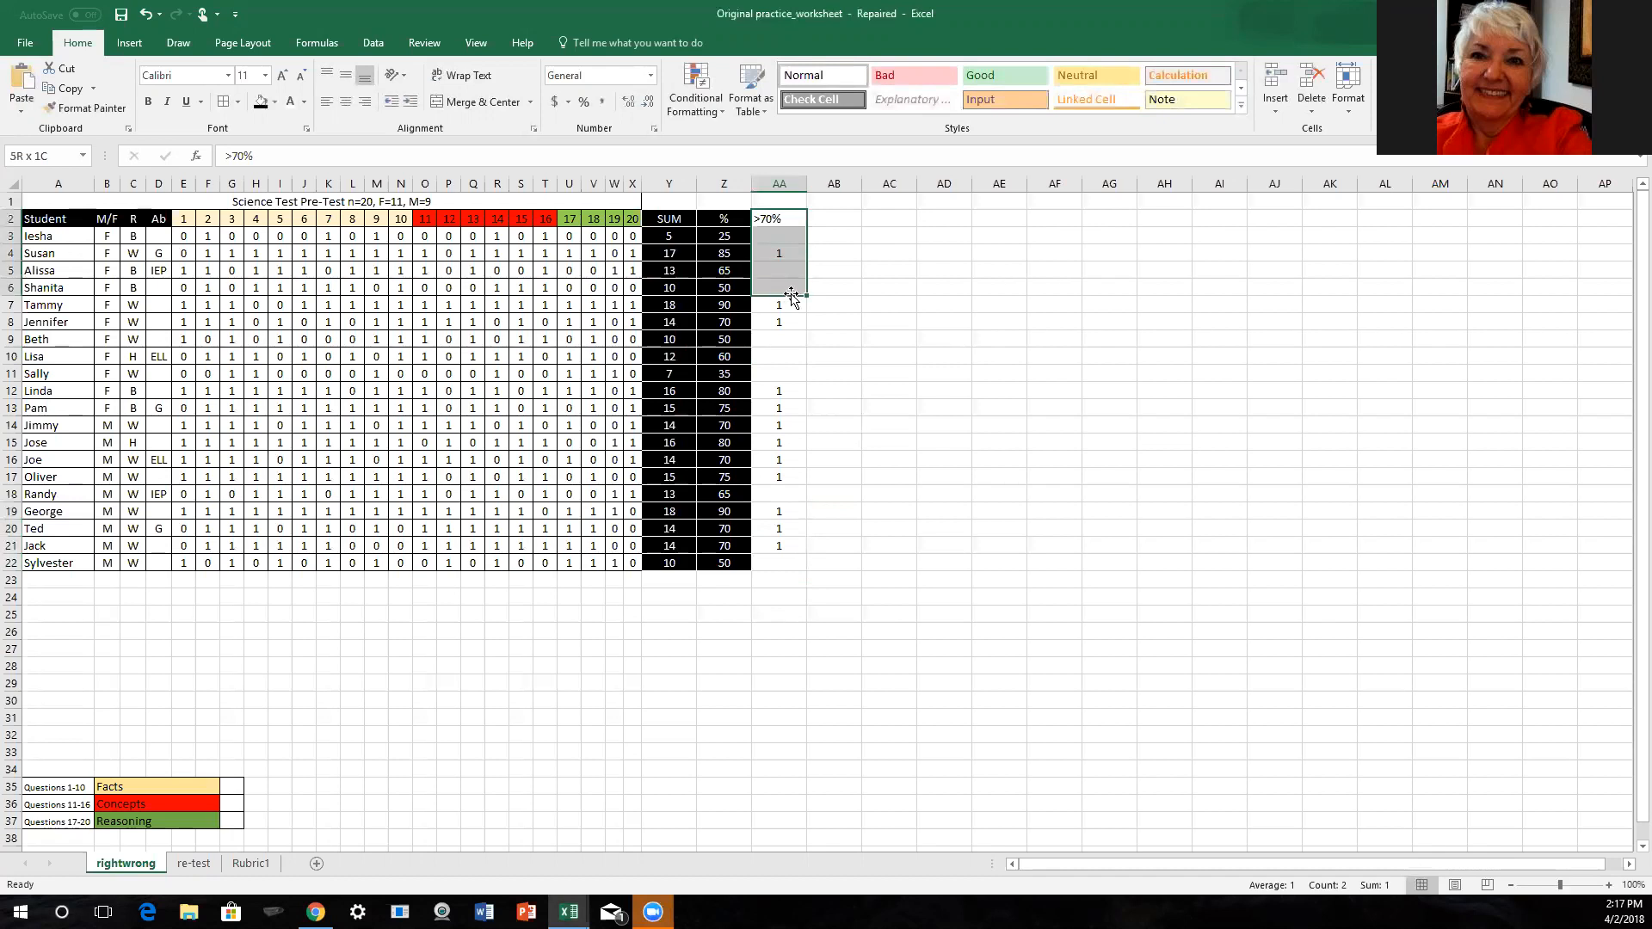
pyautogui.click(789, 235)
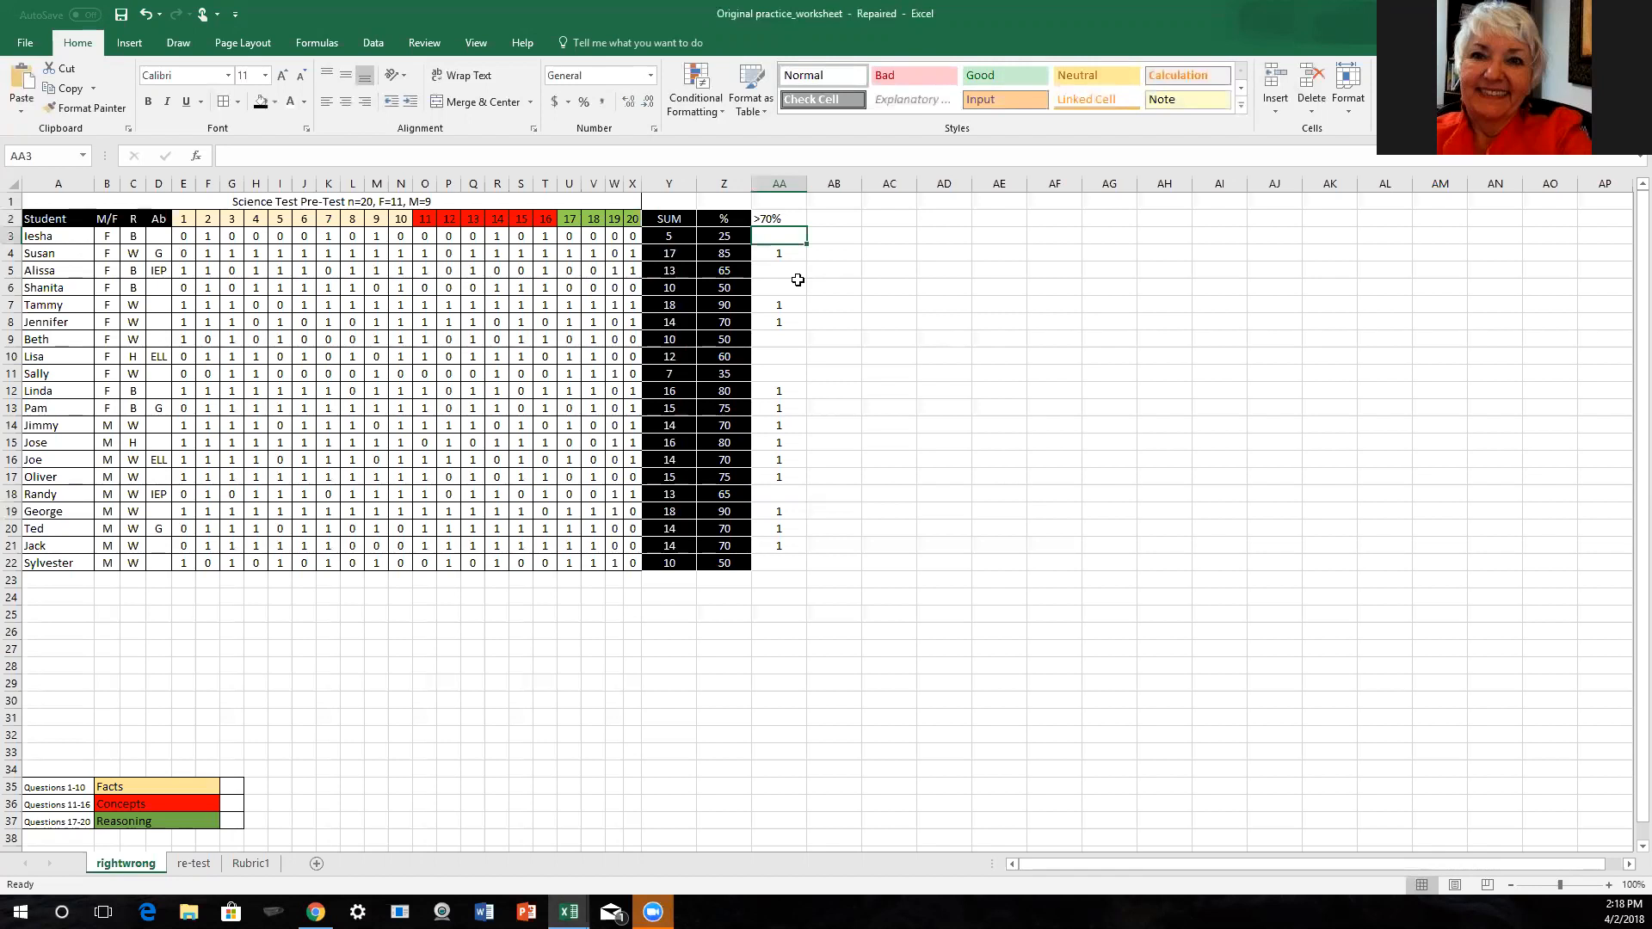
pyautogui.click(772, 219)
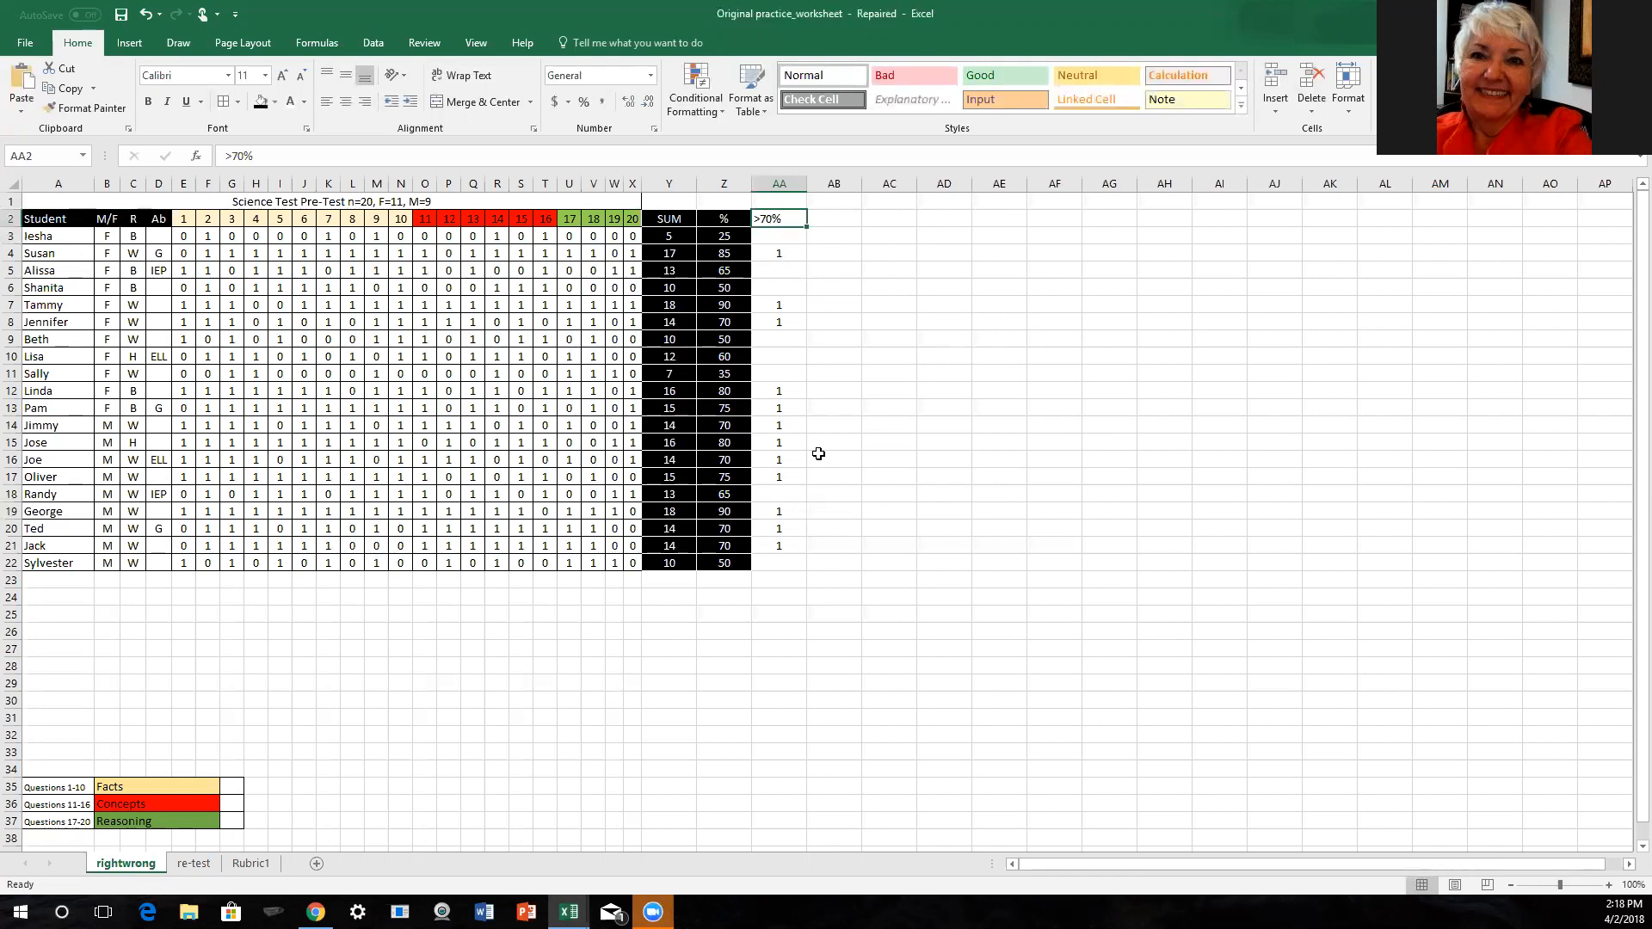
pyautogui.keyDown('shift'); pyautogui.click(782, 562); pyautogui.keyUp('shift')
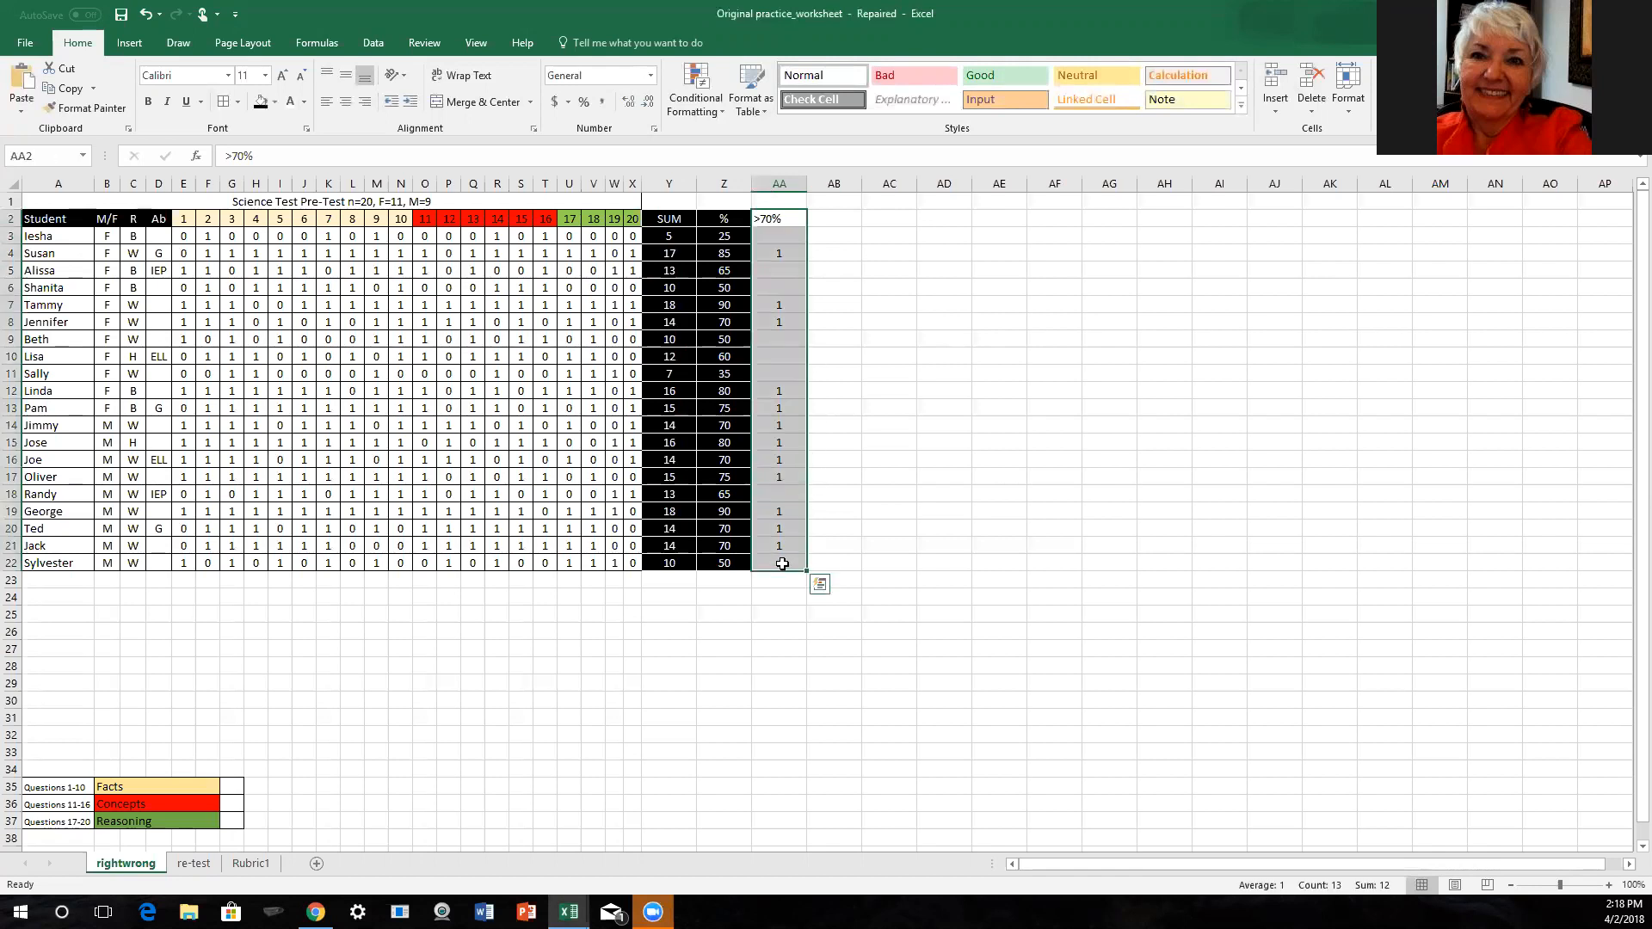
pyautogui.click(260, 102)
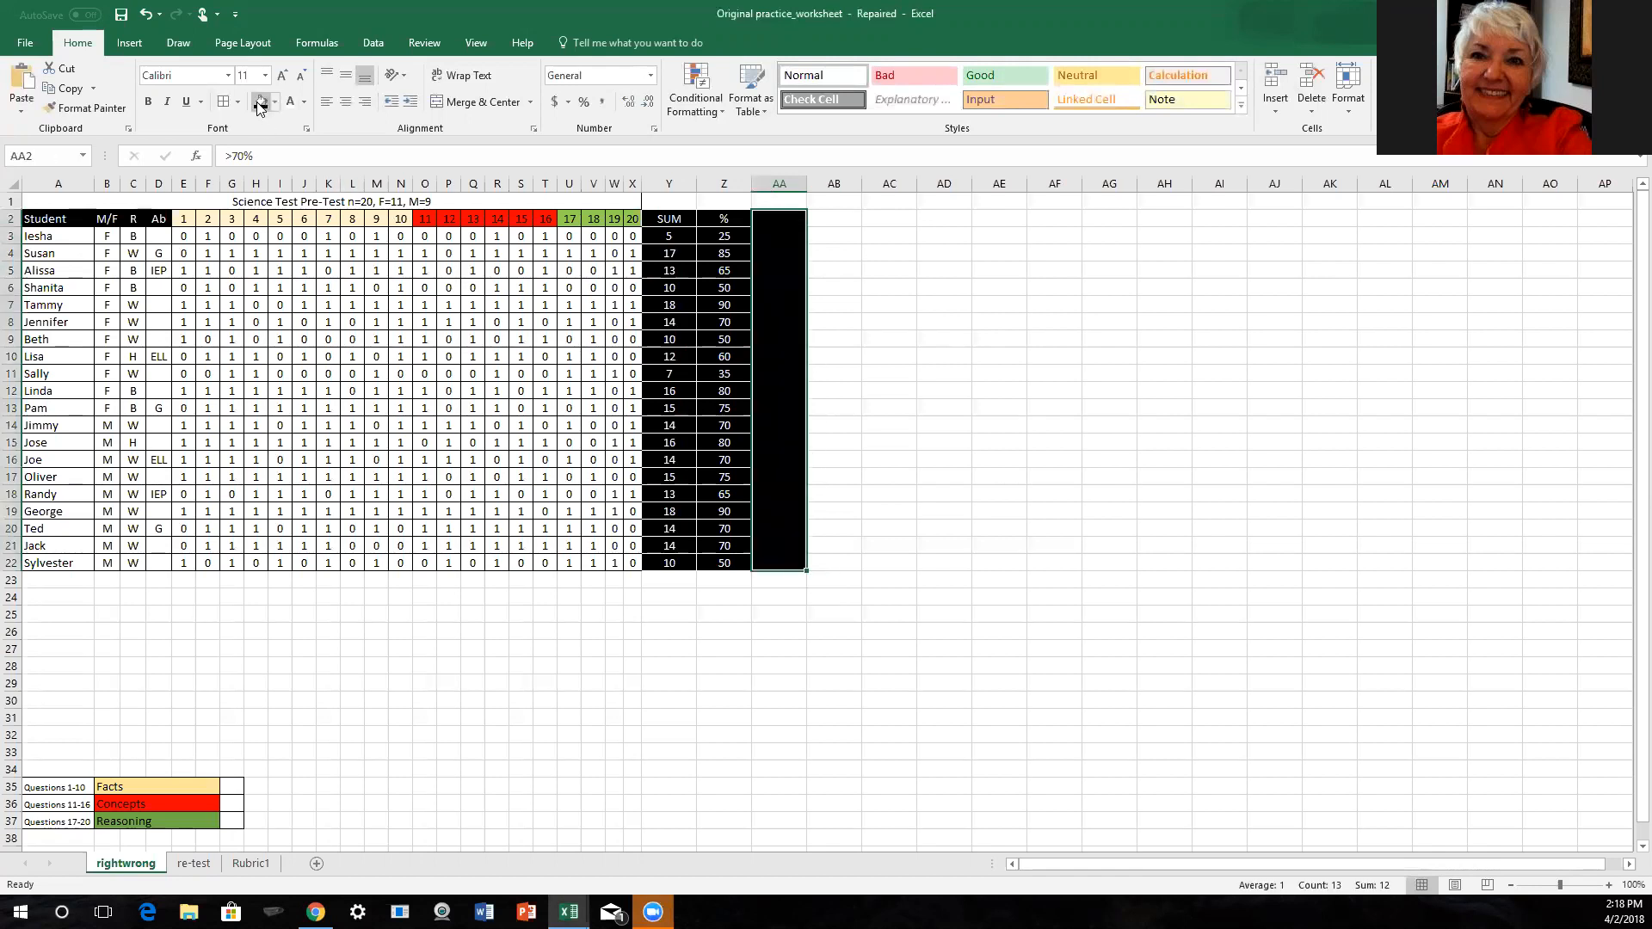
pyautogui.click(291, 102)
pyautogui.click(346, 104)
# - Apply all borders to the >70% column, AA2:AA22
pyautogui.click(238, 101)
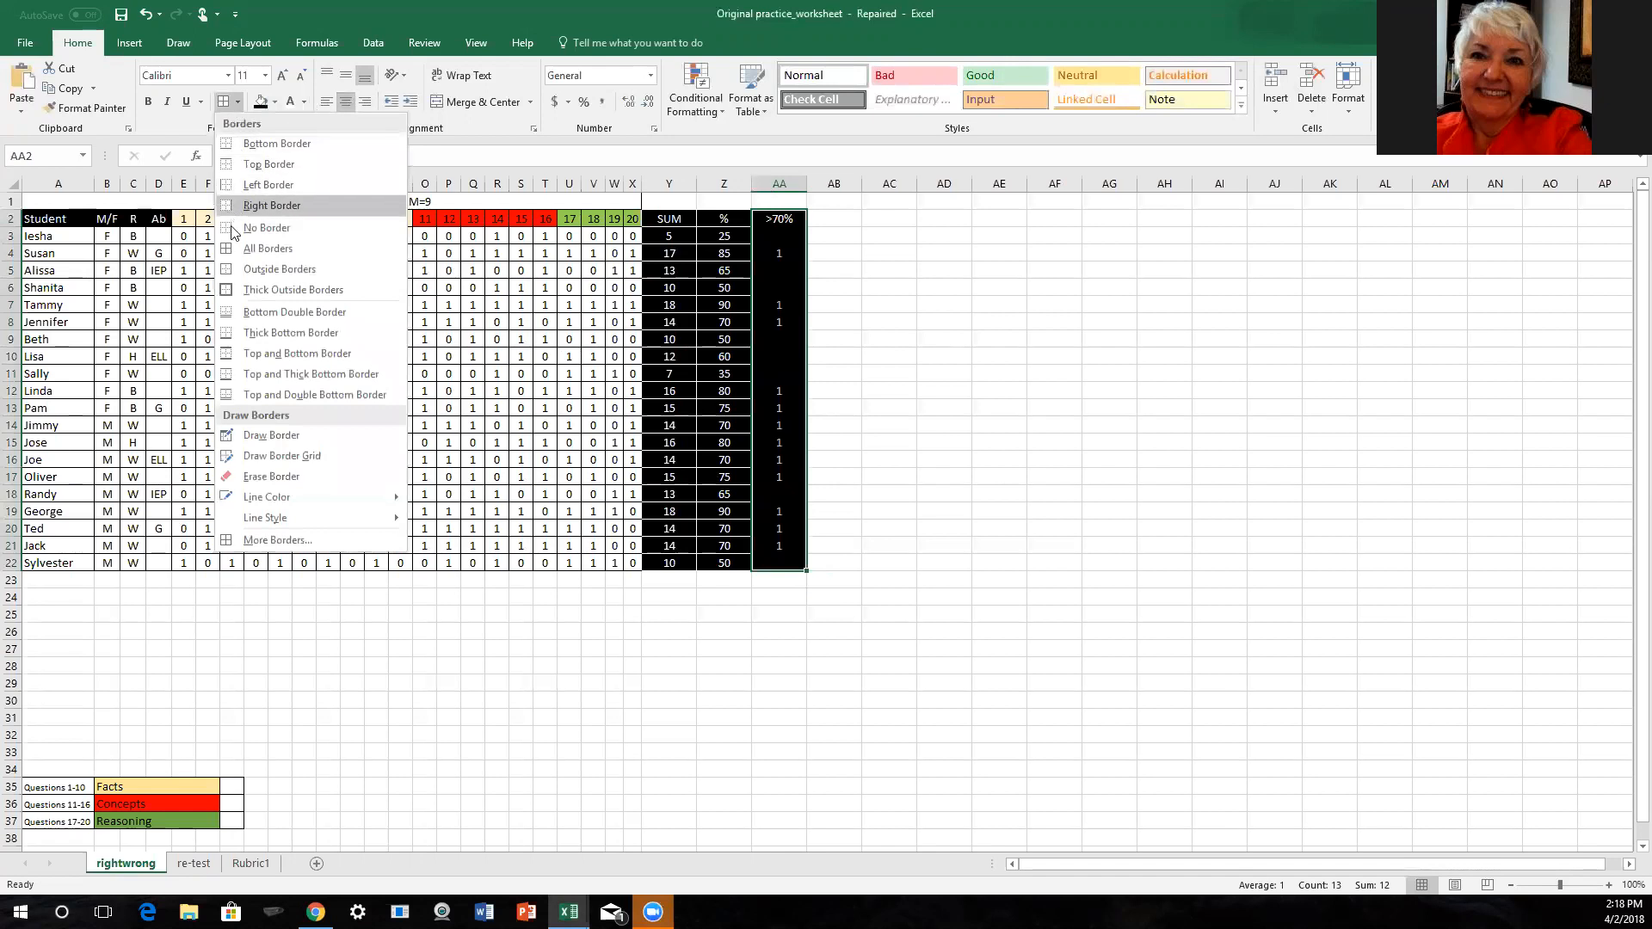
pyautogui.click(222, 104)
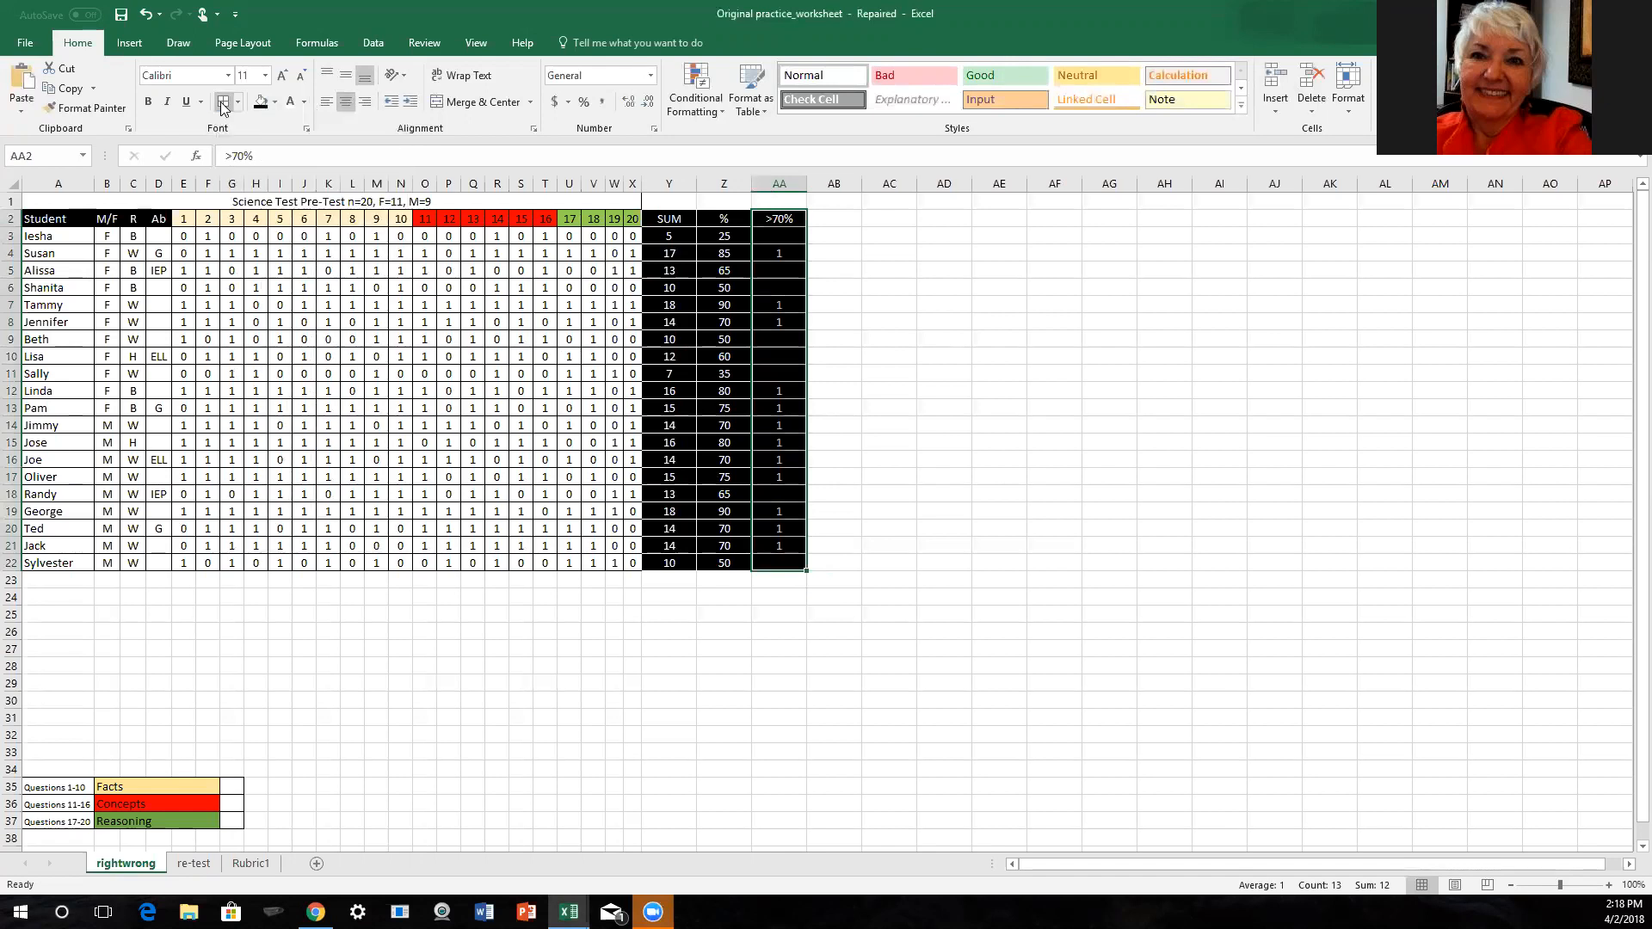
pyautogui.click(585, 666)
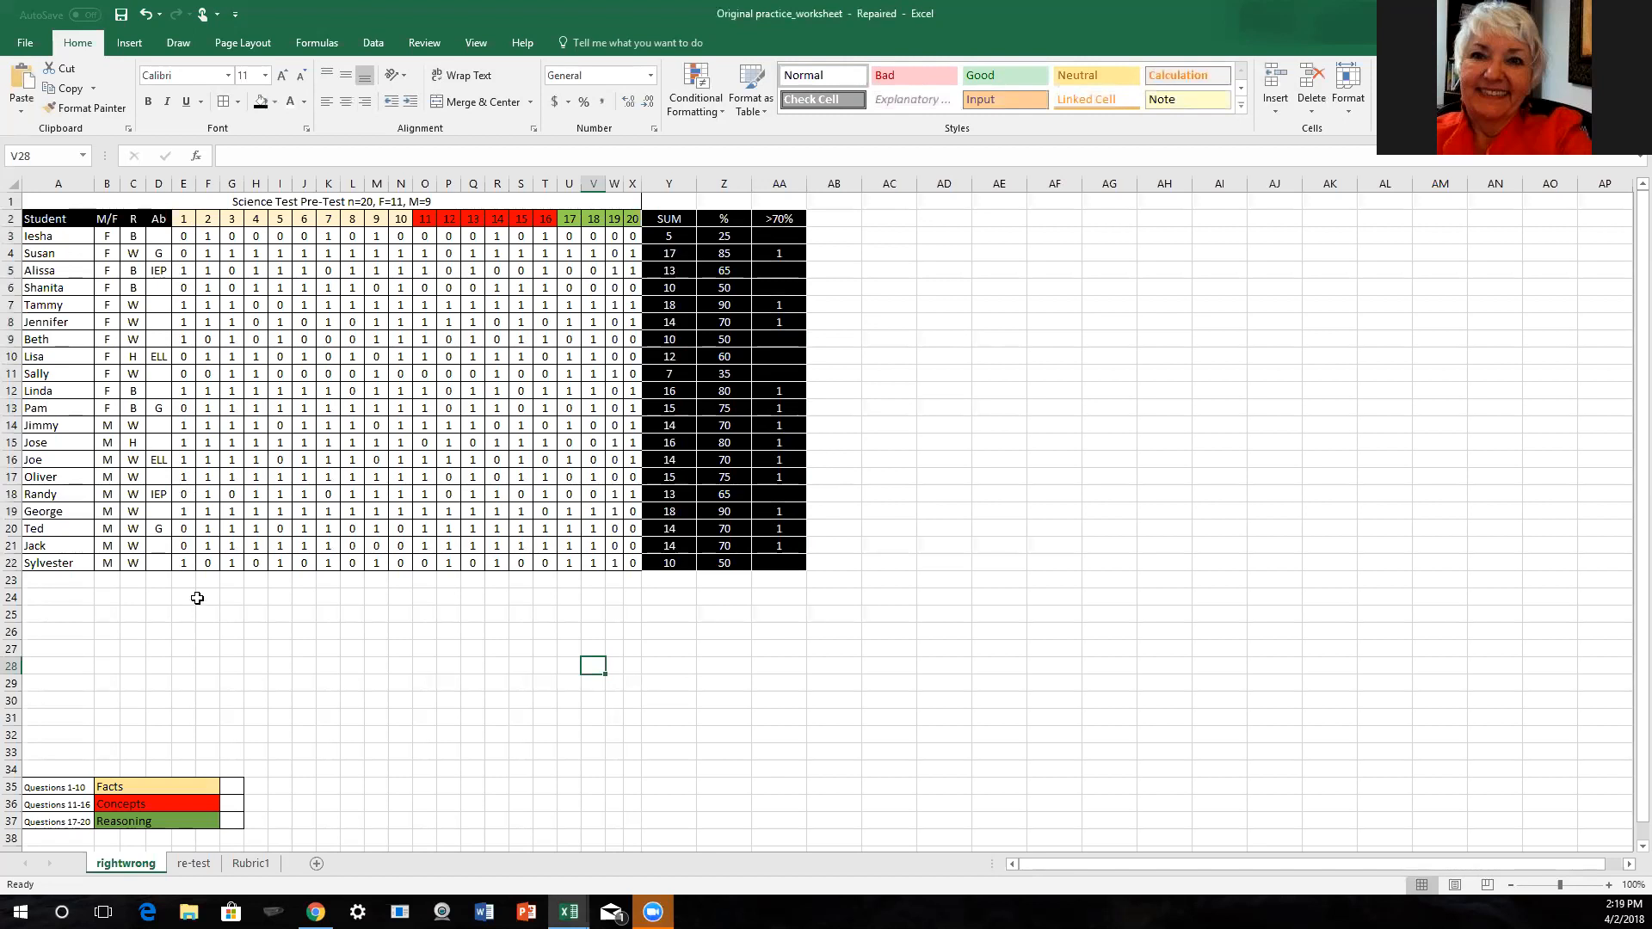
# - Enter the label "Sum" in cell A23, below the last student
pyautogui.click(42, 581)
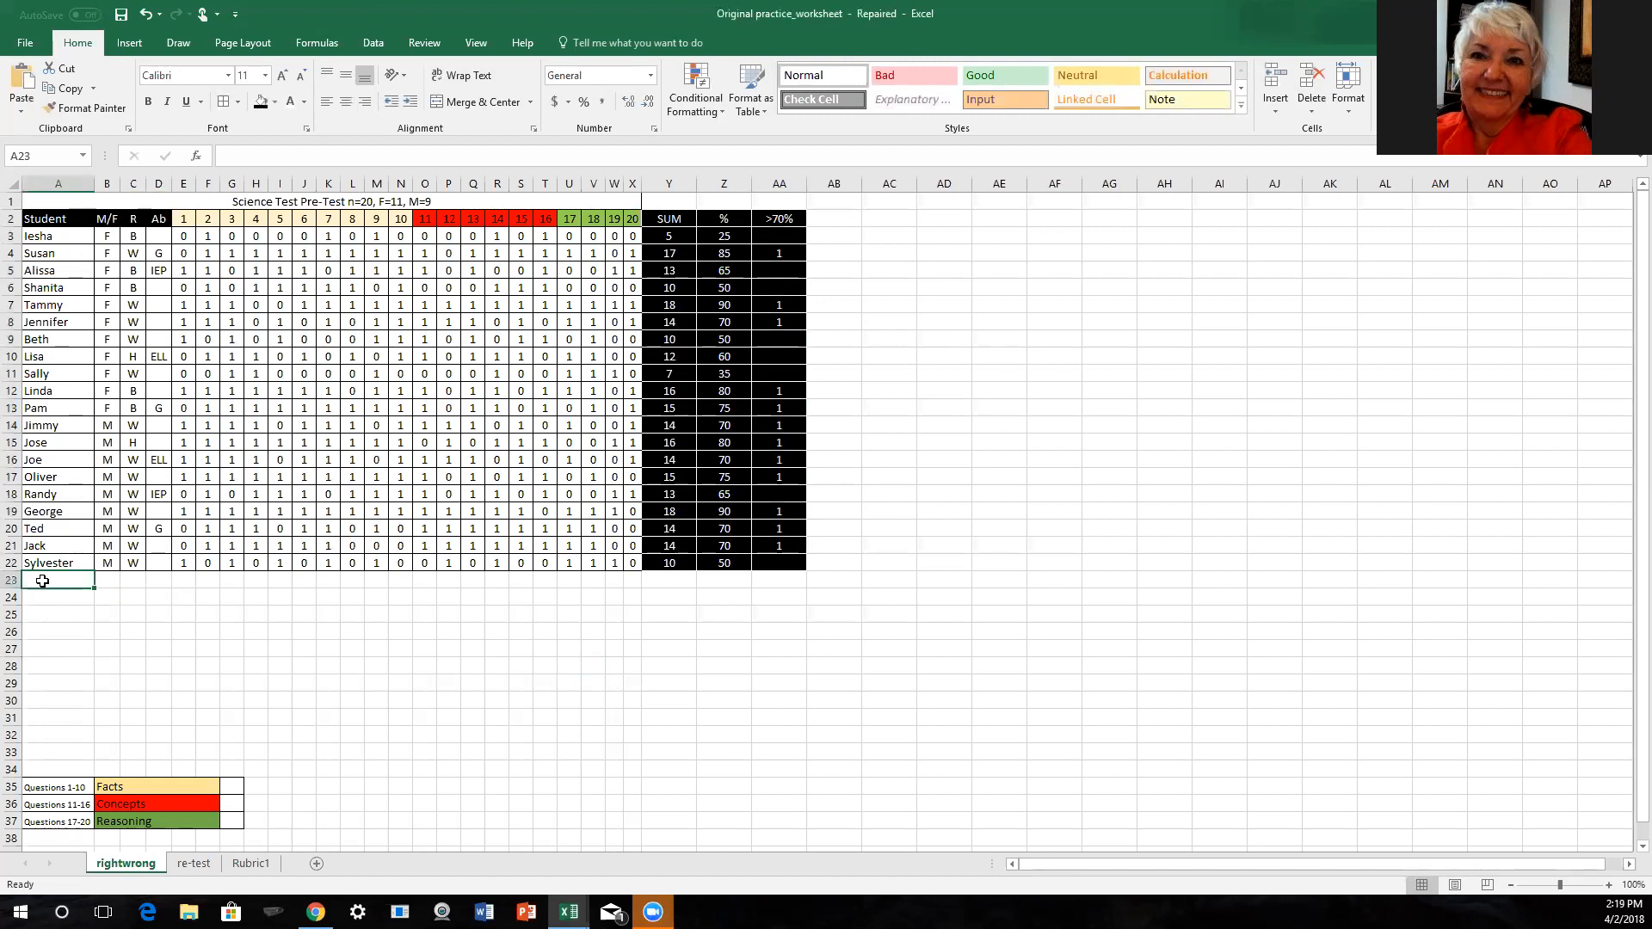
pyautogui.write('Susan')
pyautogui.write('m')
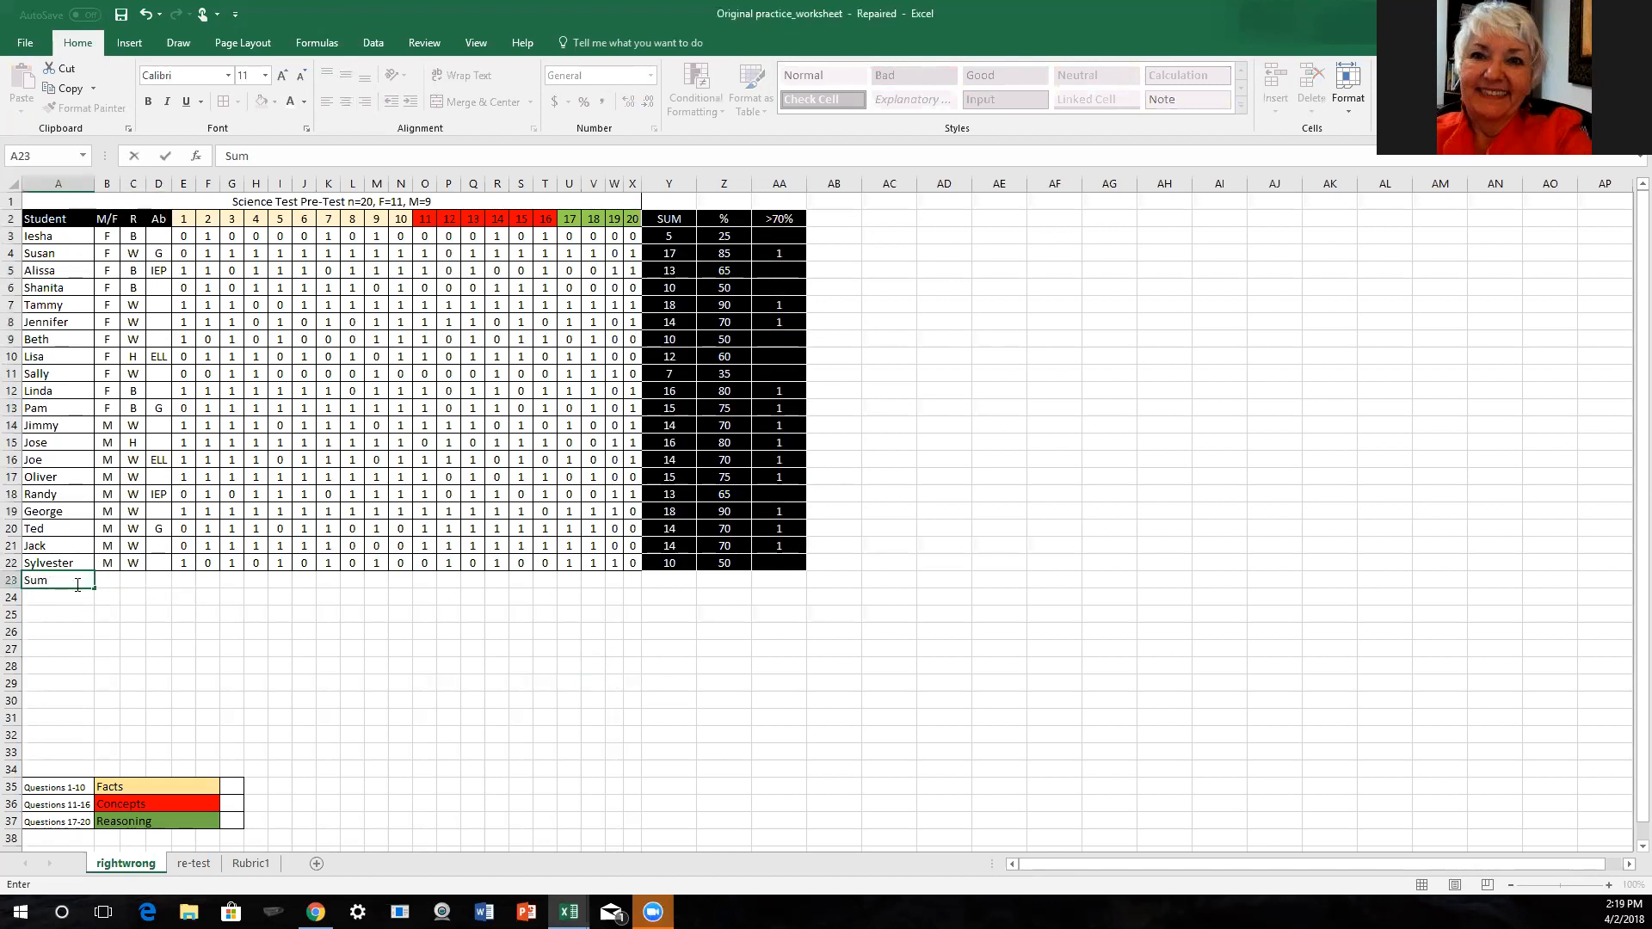
# - Format A23:D23 with a black fill, white text and all borders
pyautogui.keyDown('shift'); pyautogui.click(157, 582); pyautogui.keyUp('shift')
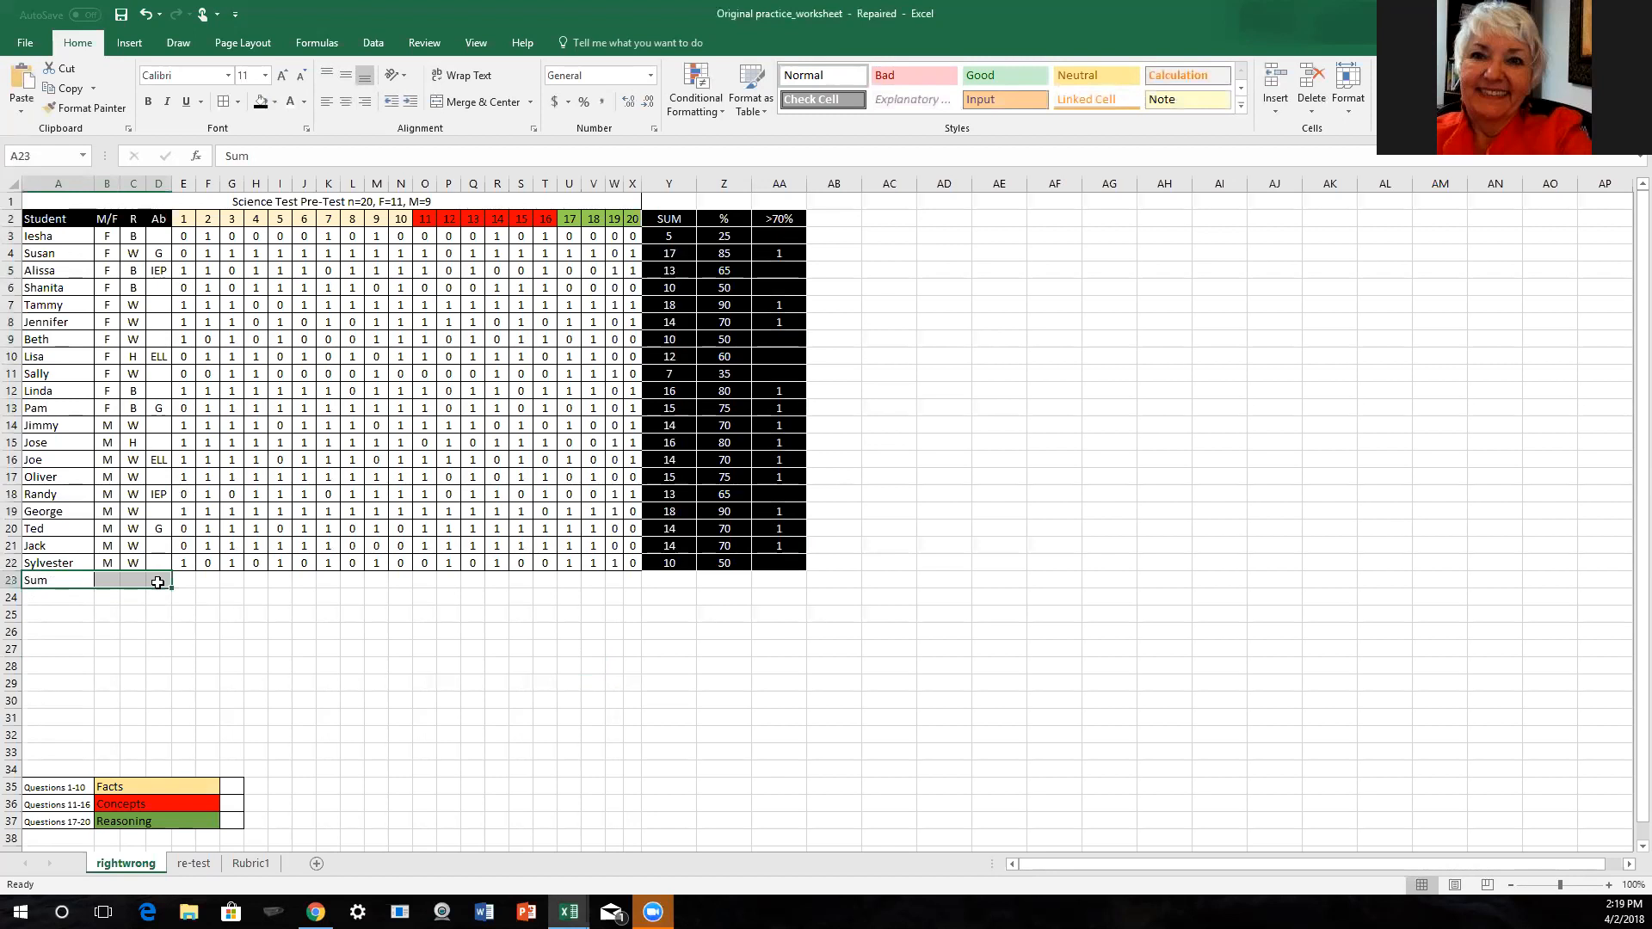
pyautogui.click(260, 100)
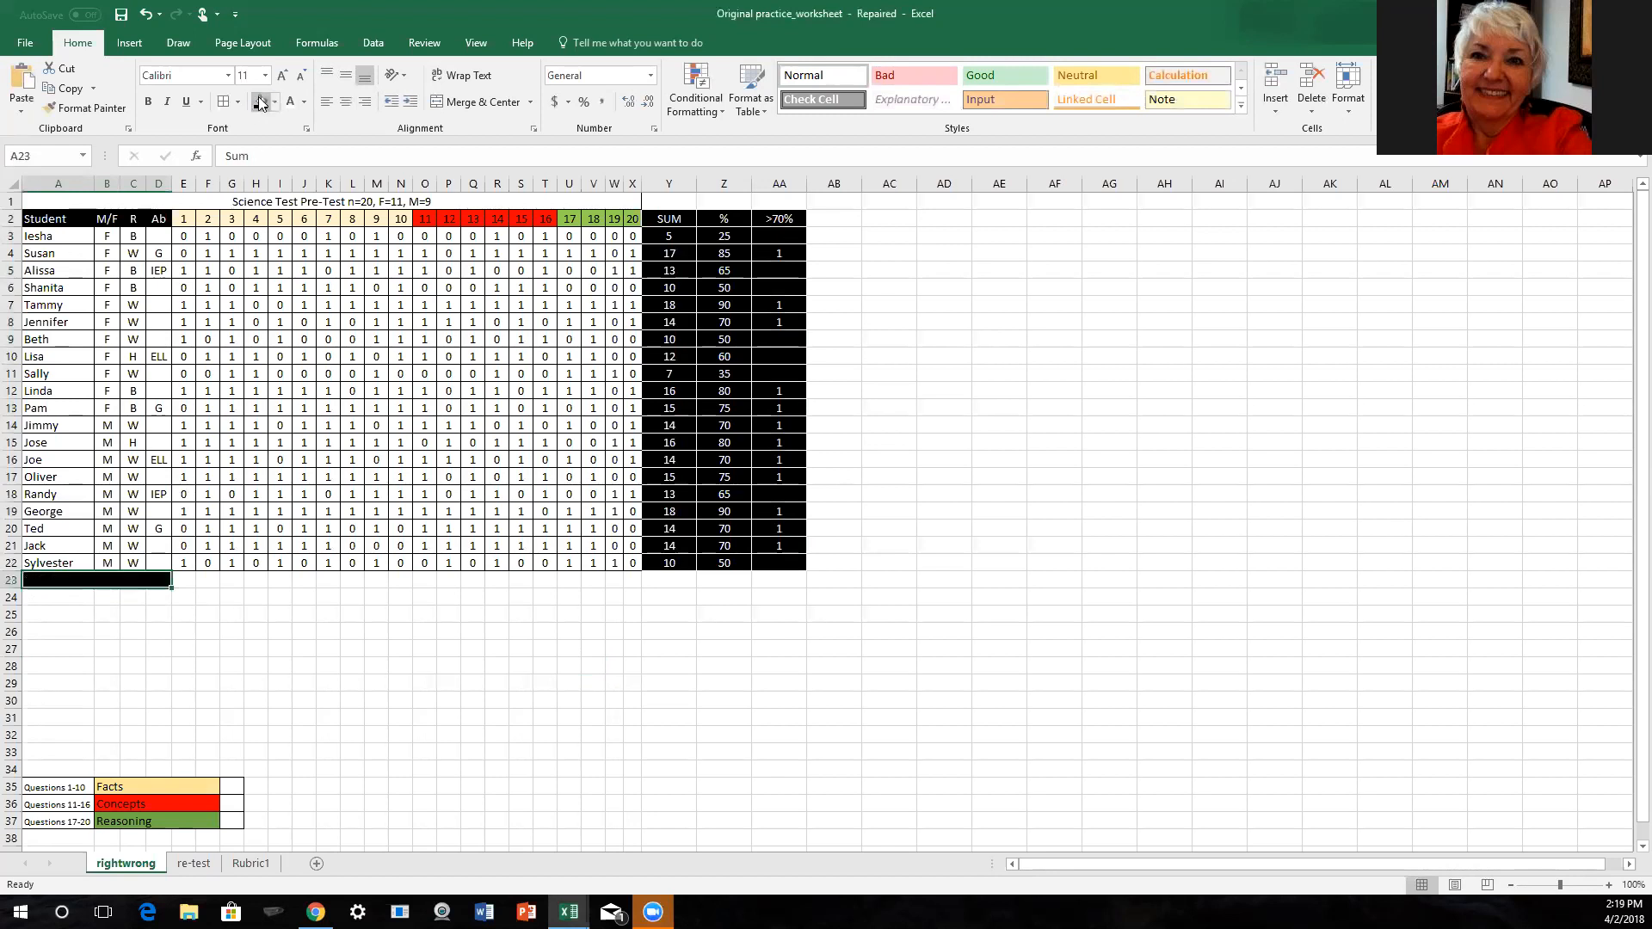
pyautogui.click(289, 104)
pyautogui.click(223, 103)
pyautogui.click(131, 614)
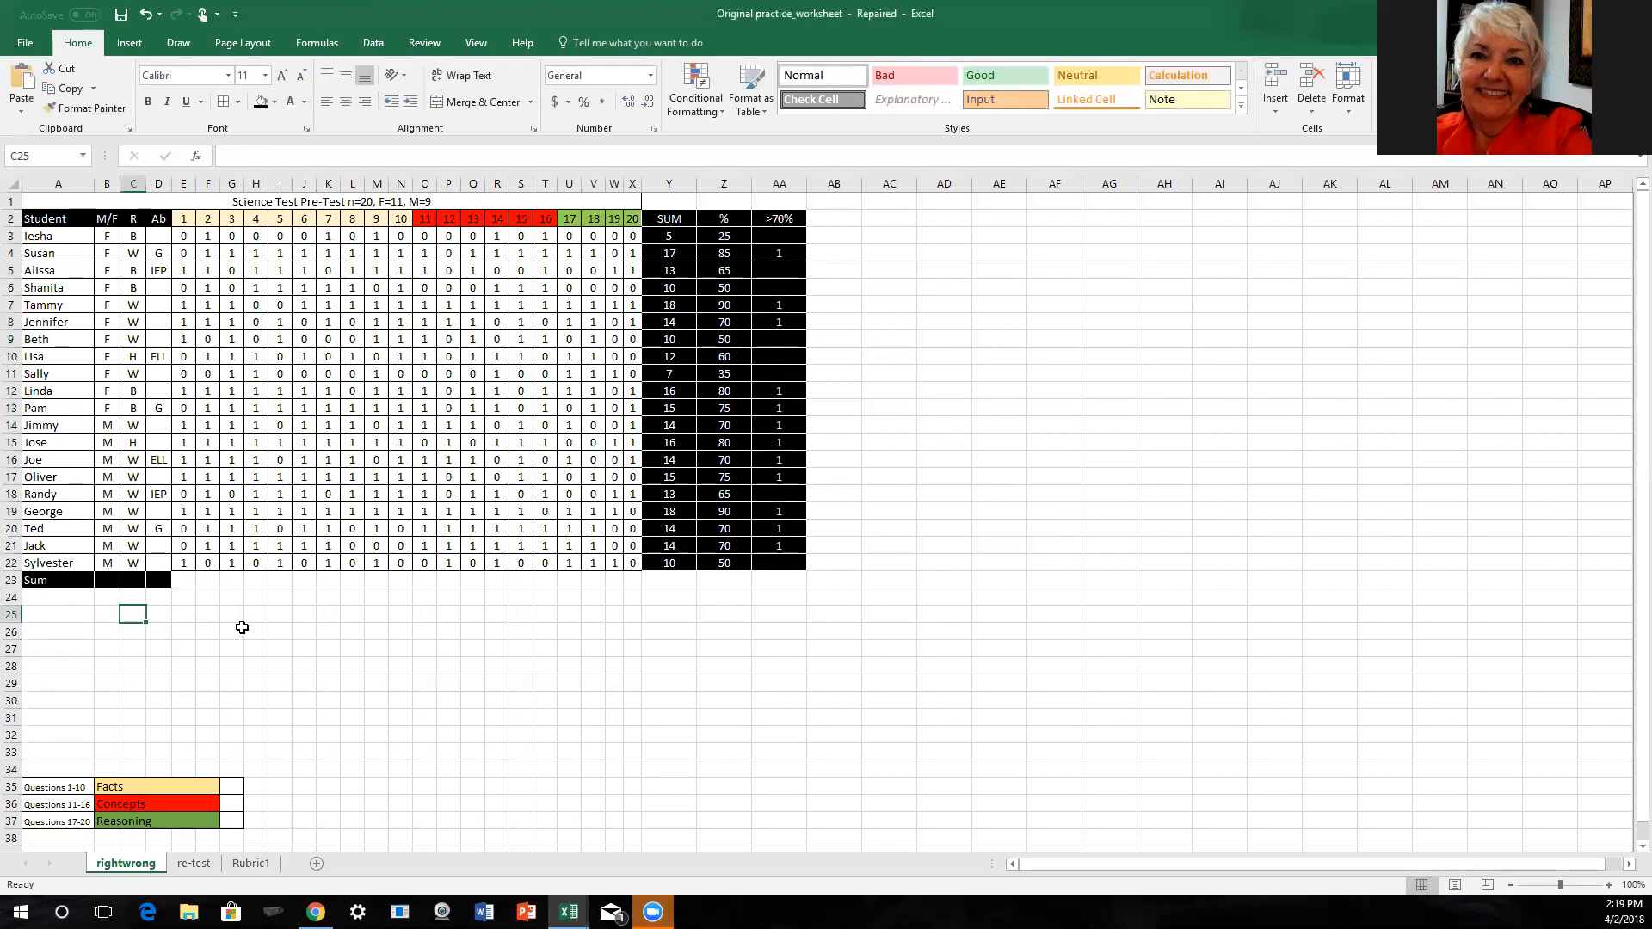
# - Total the question 1 scores E3:E22 in cell E23 with AutoSum
pyautogui.moveTo(183, 237); pyautogui.dragTo(178, 579)
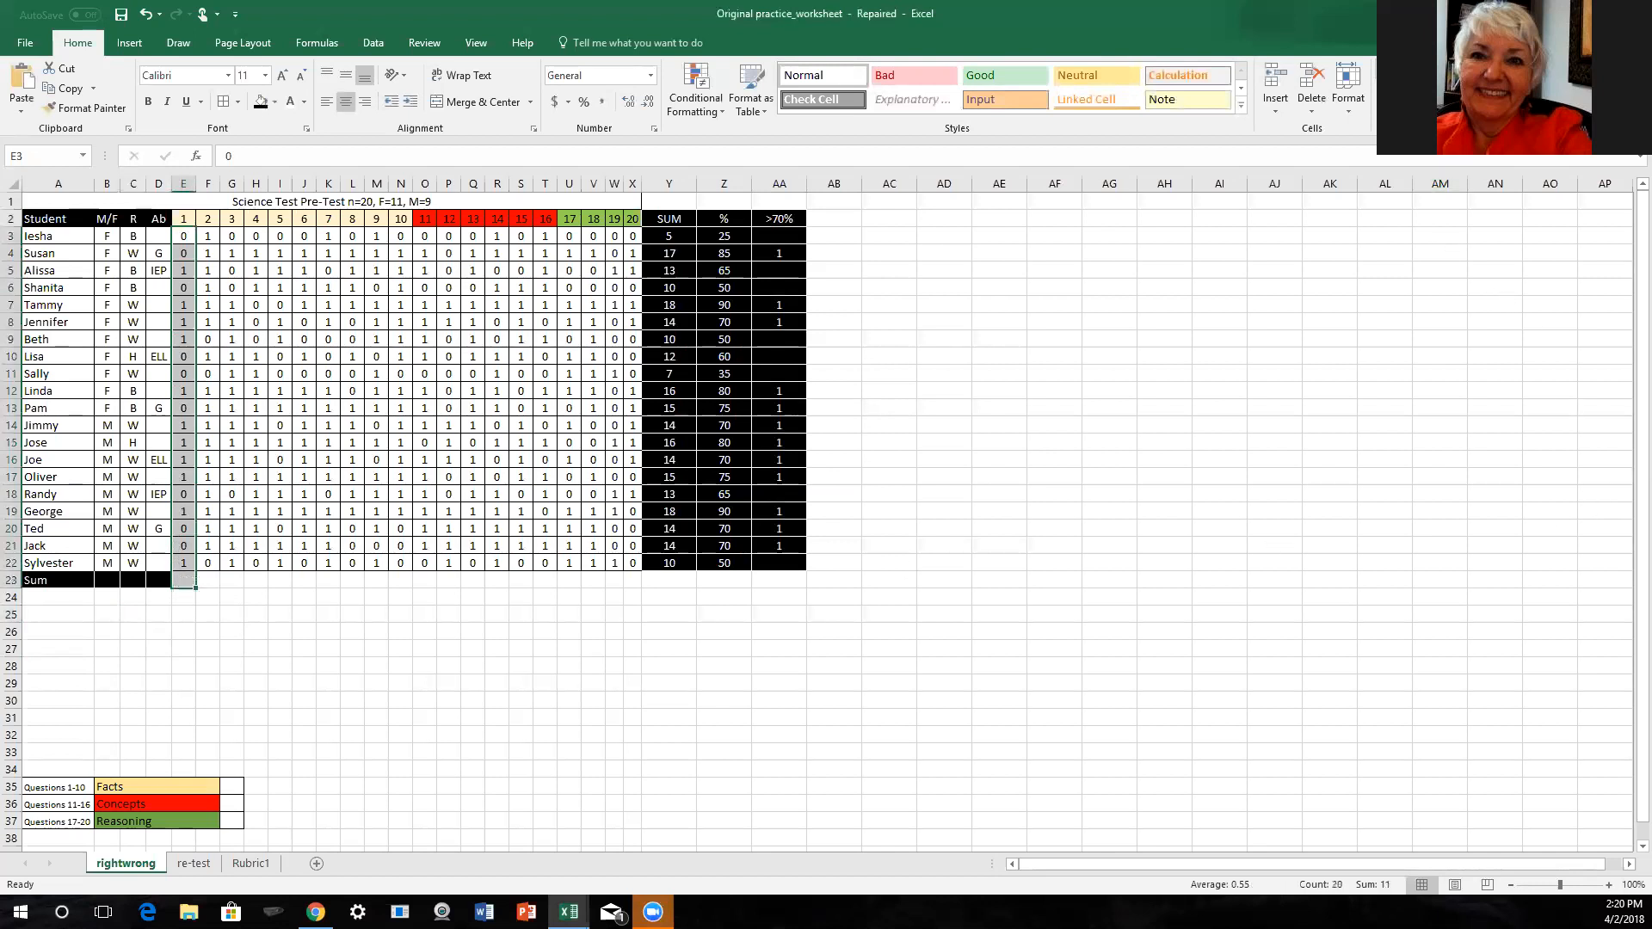
pyautogui.click(1448, 69)
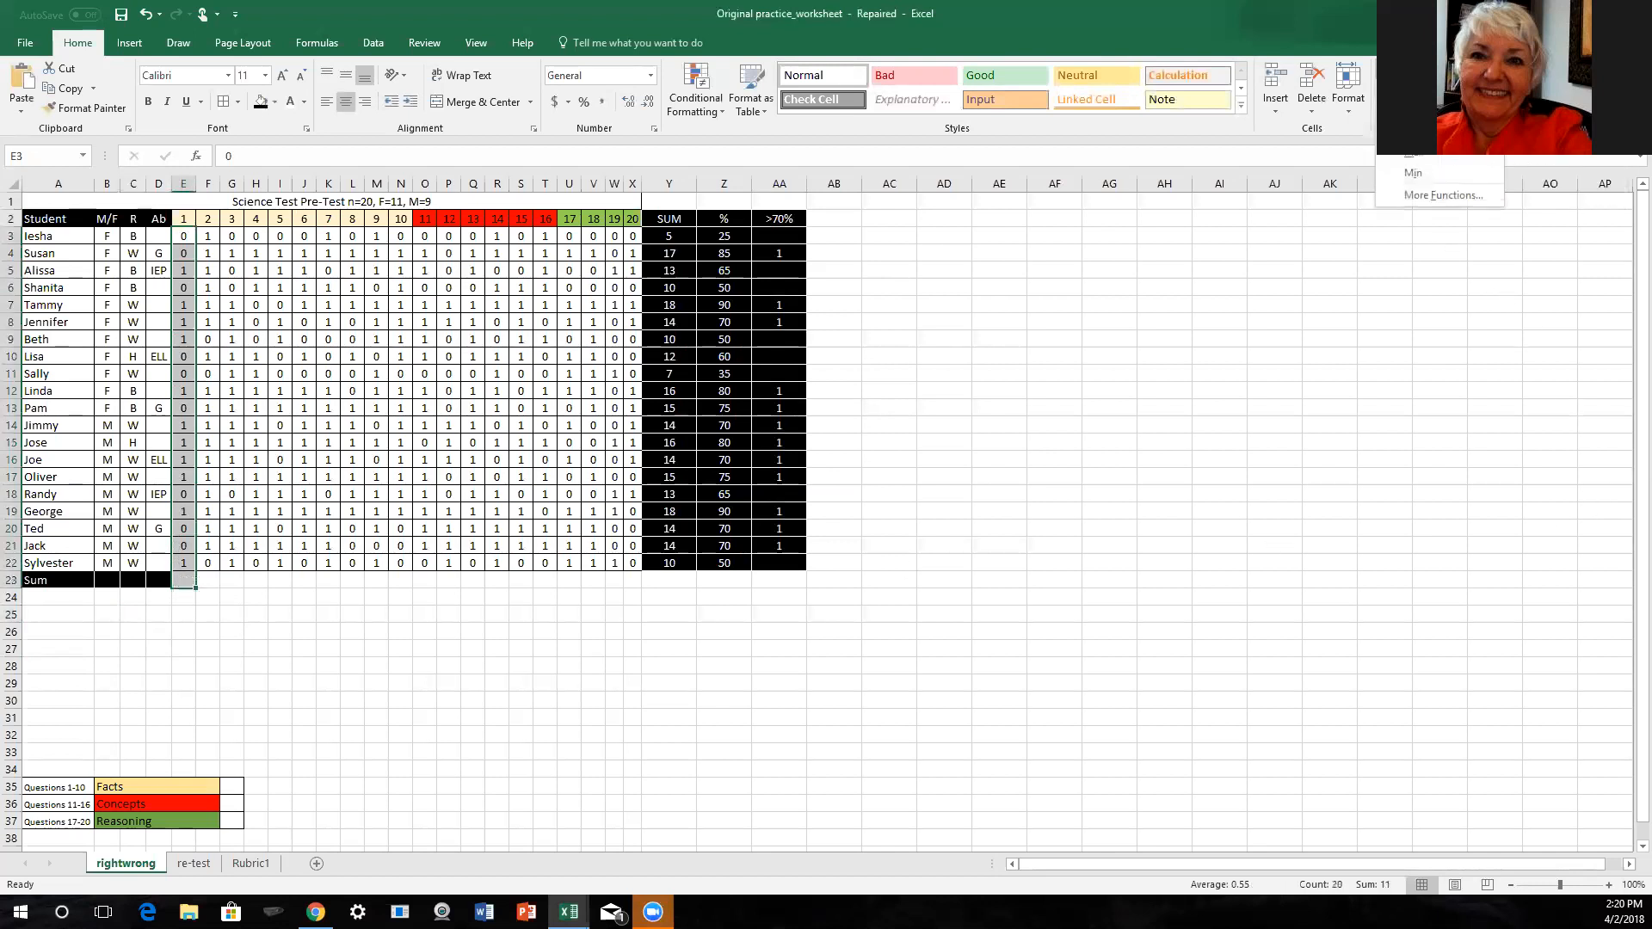
pyautogui.click(1414, 93)
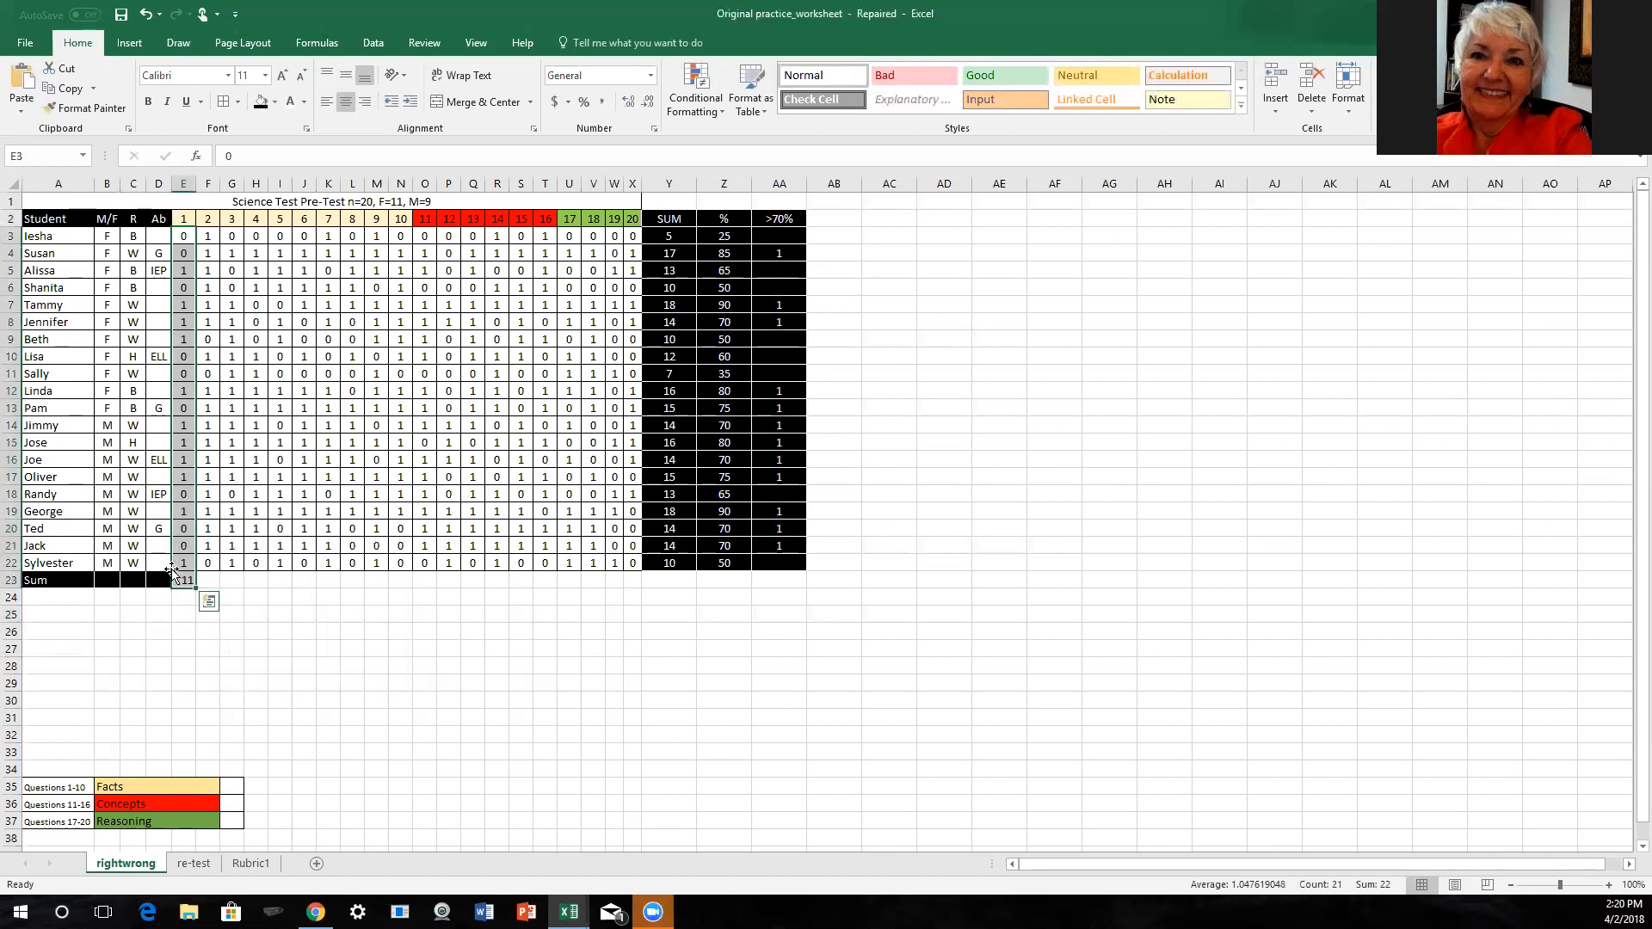
pyautogui.click(159, 612)
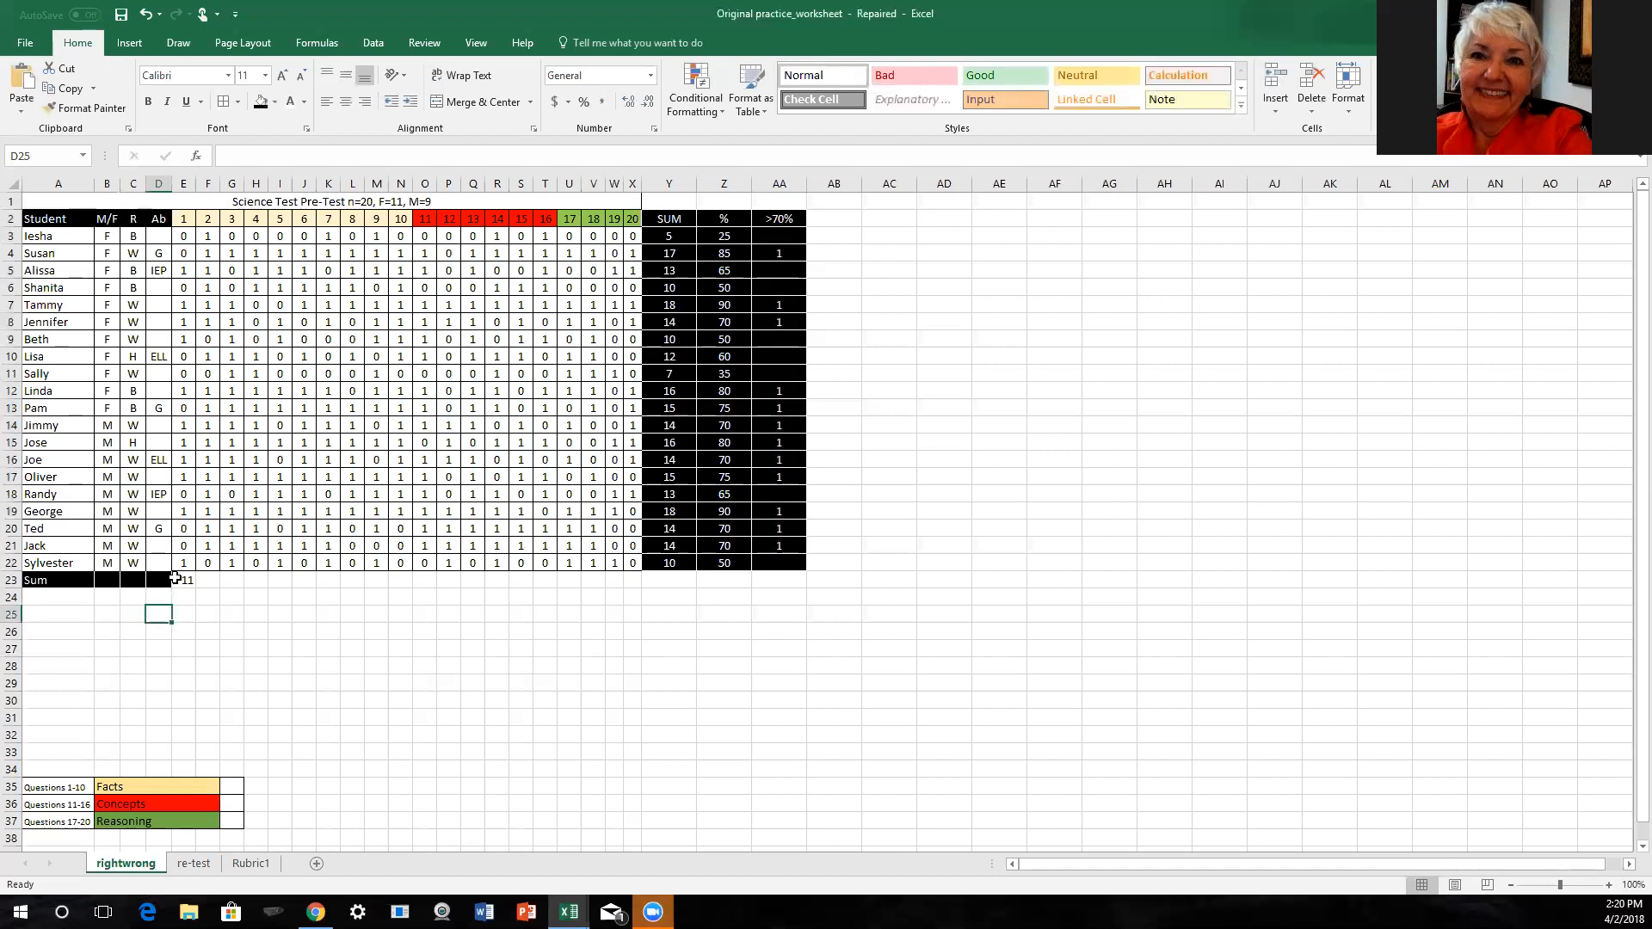
# - Ignore the error flagged on the question 1 sum formula in E23
pyautogui.click(176, 580)
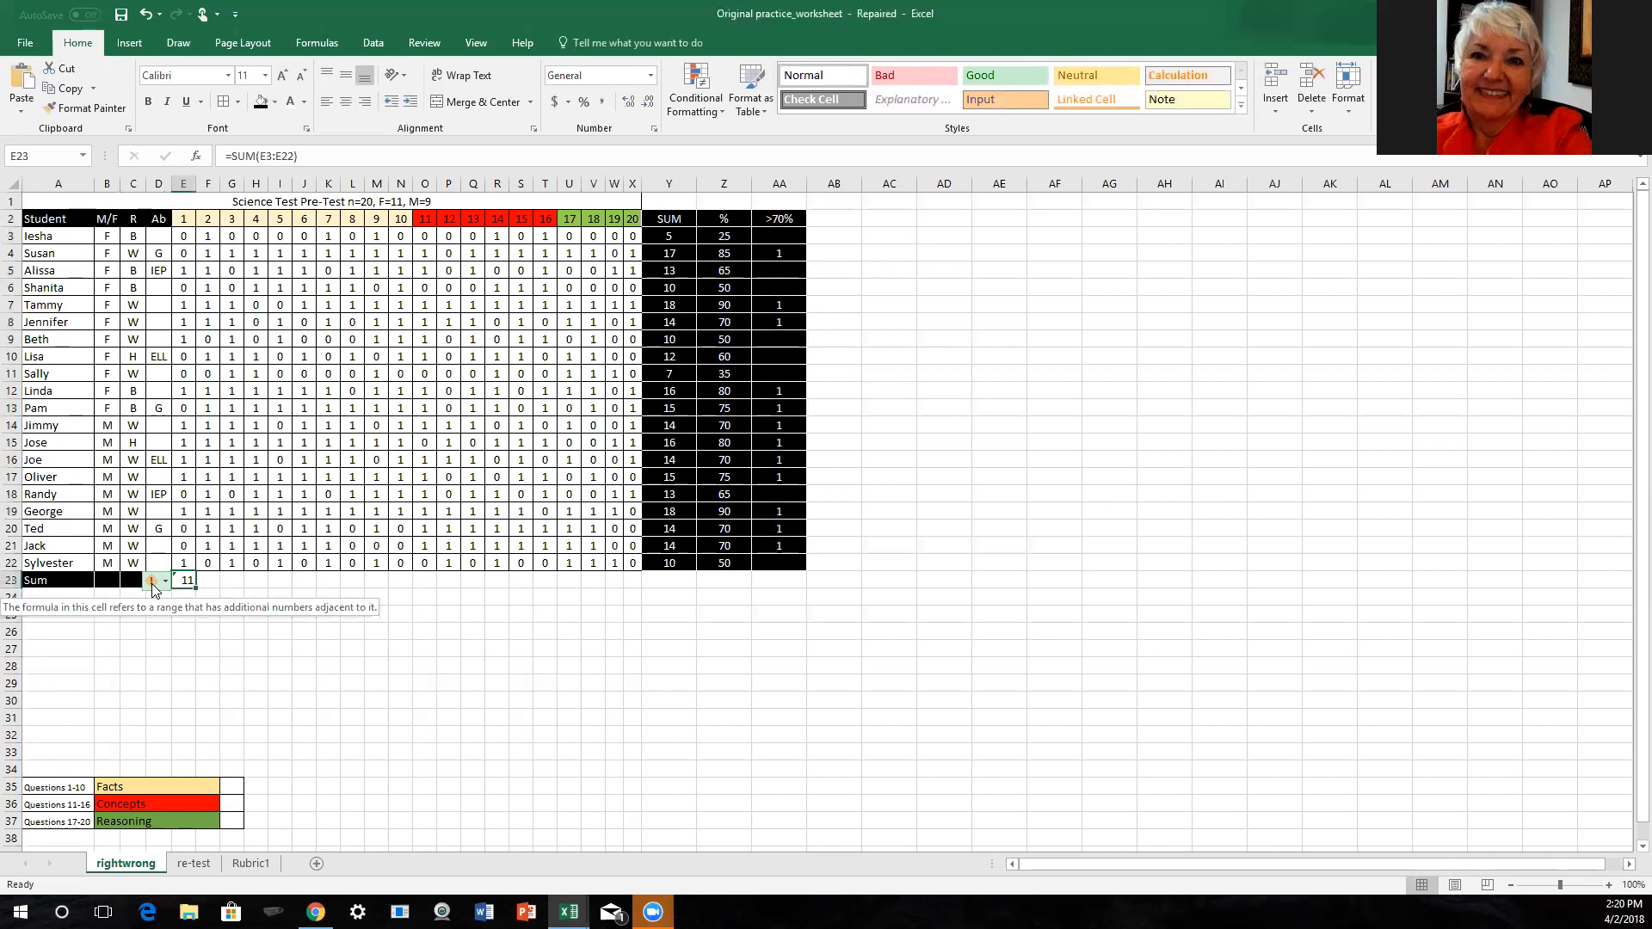
pyautogui.click(165, 581)
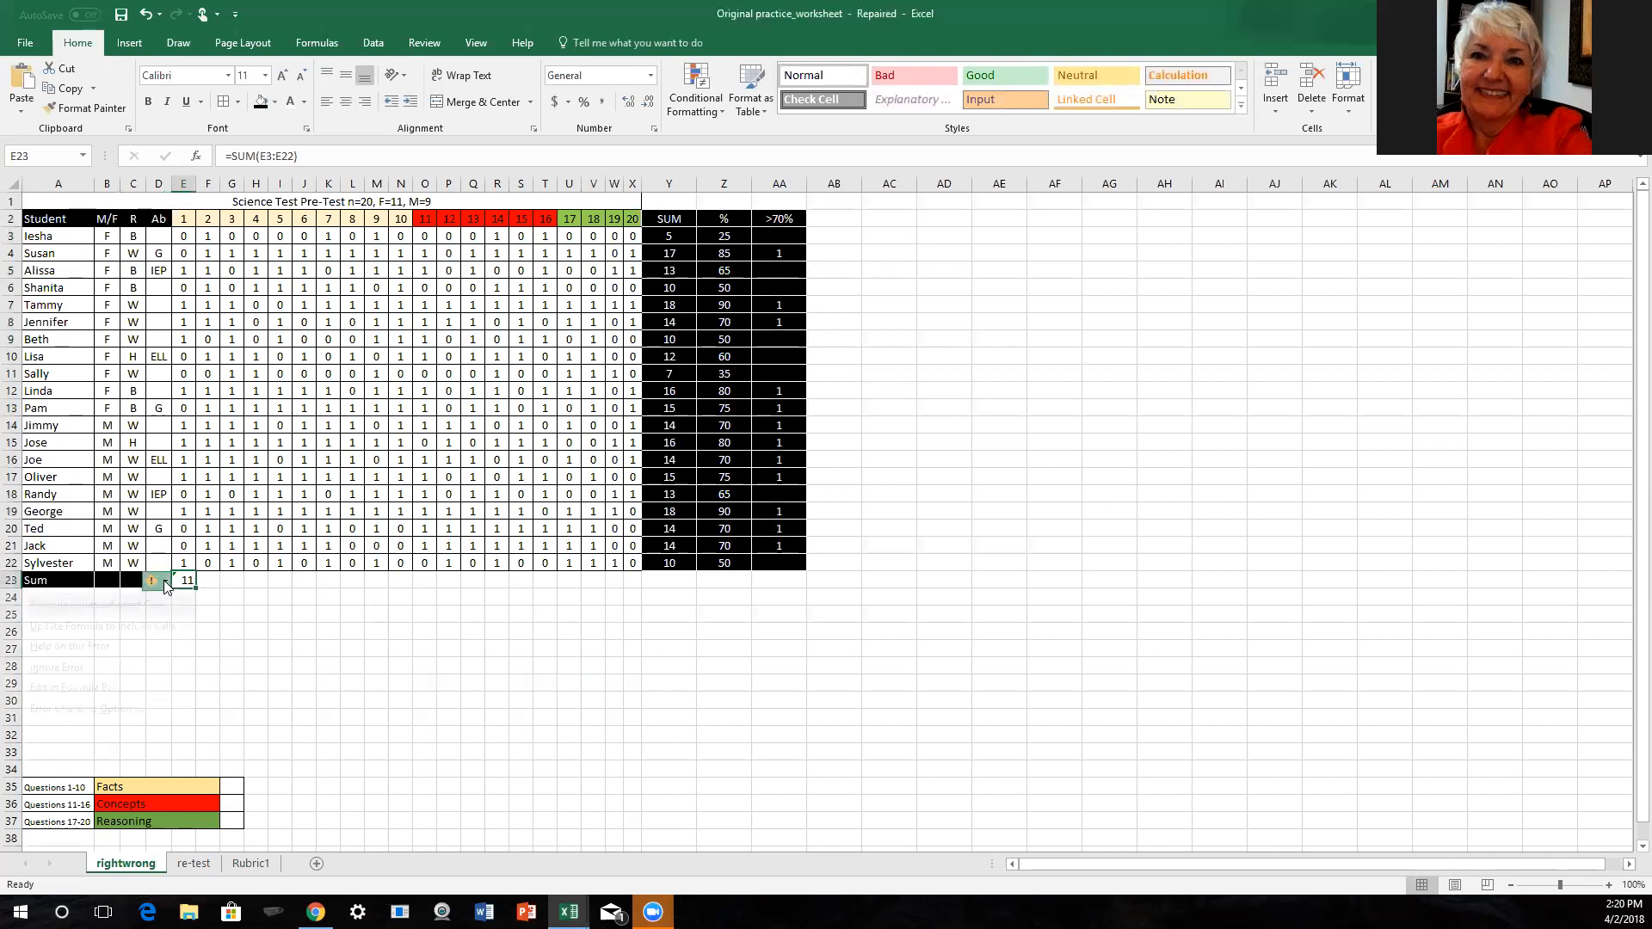
pyautogui.click(108, 669)
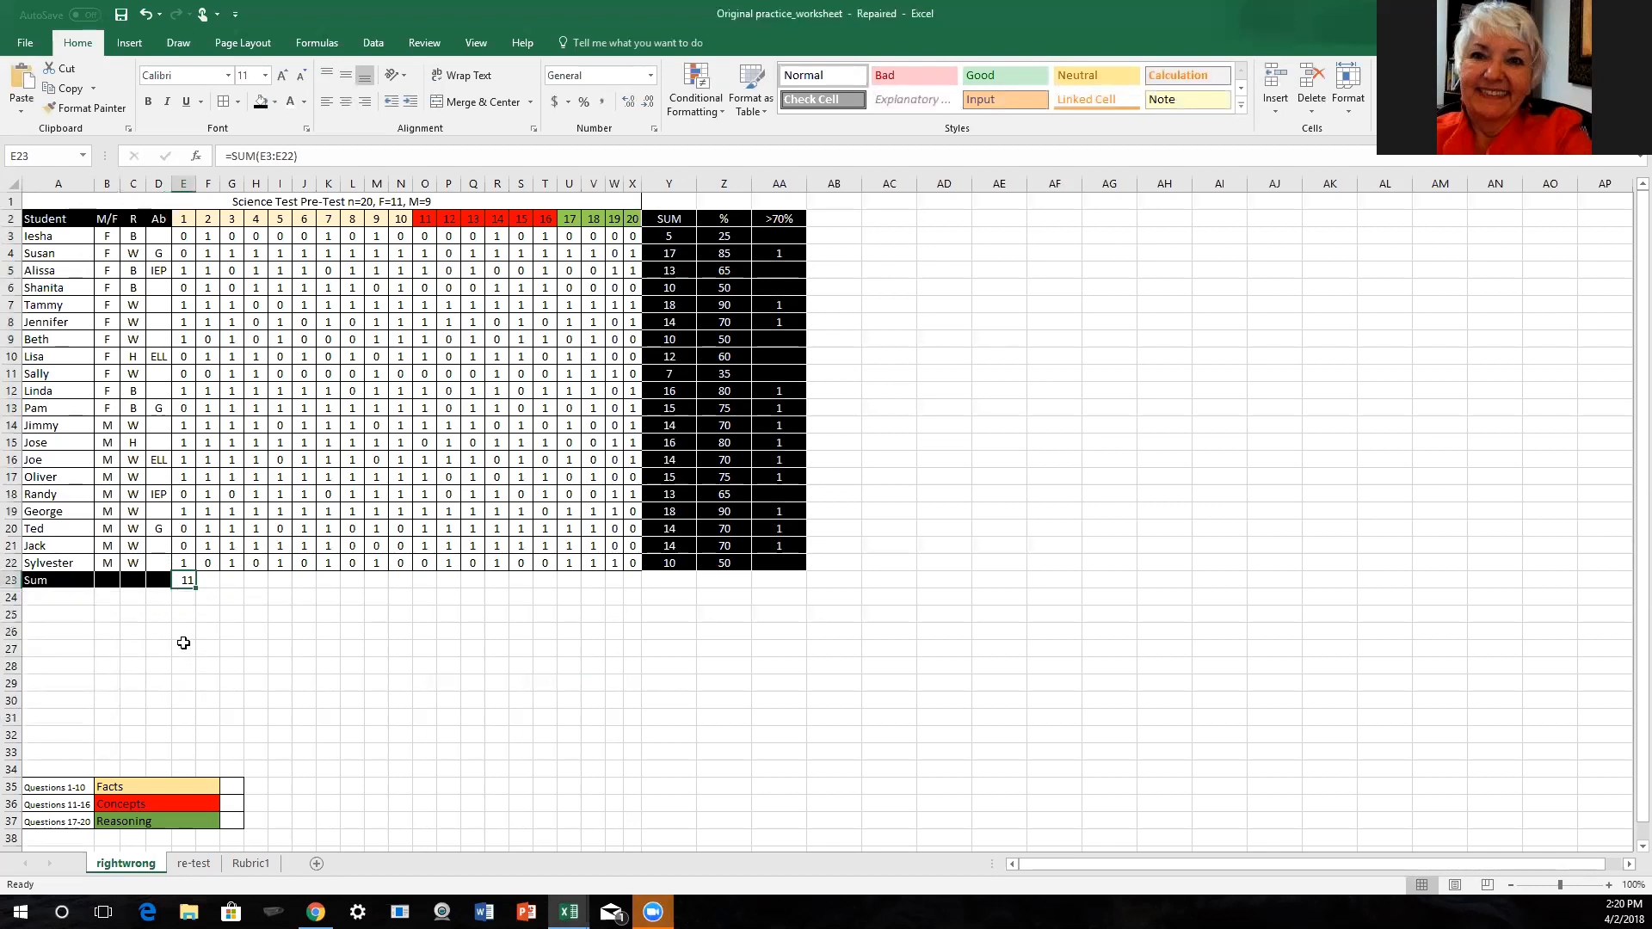
pyautogui.click(177, 631)
pyautogui.click(177, 583)
# - Total the question 2 scores F3:F22 in cell F23 with AutoSum and ignore the error flagged on that formula
pyautogui.moveTo(207, 236); pyautogui.dragTo(207, 575)
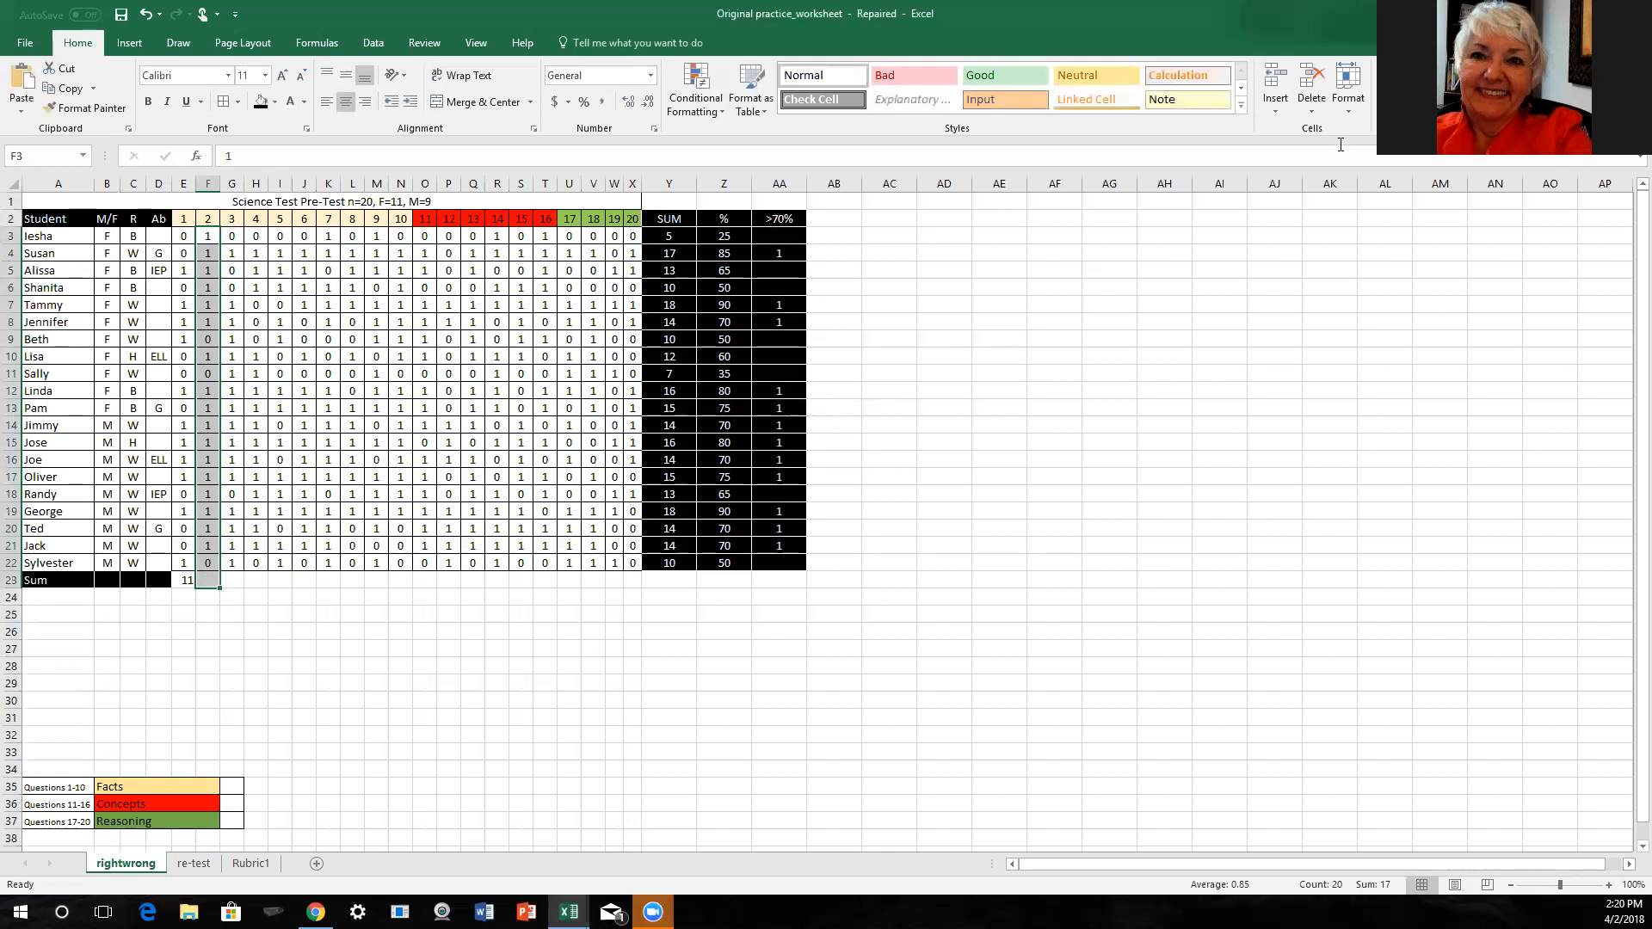
pyautogui.click(1441, 69)
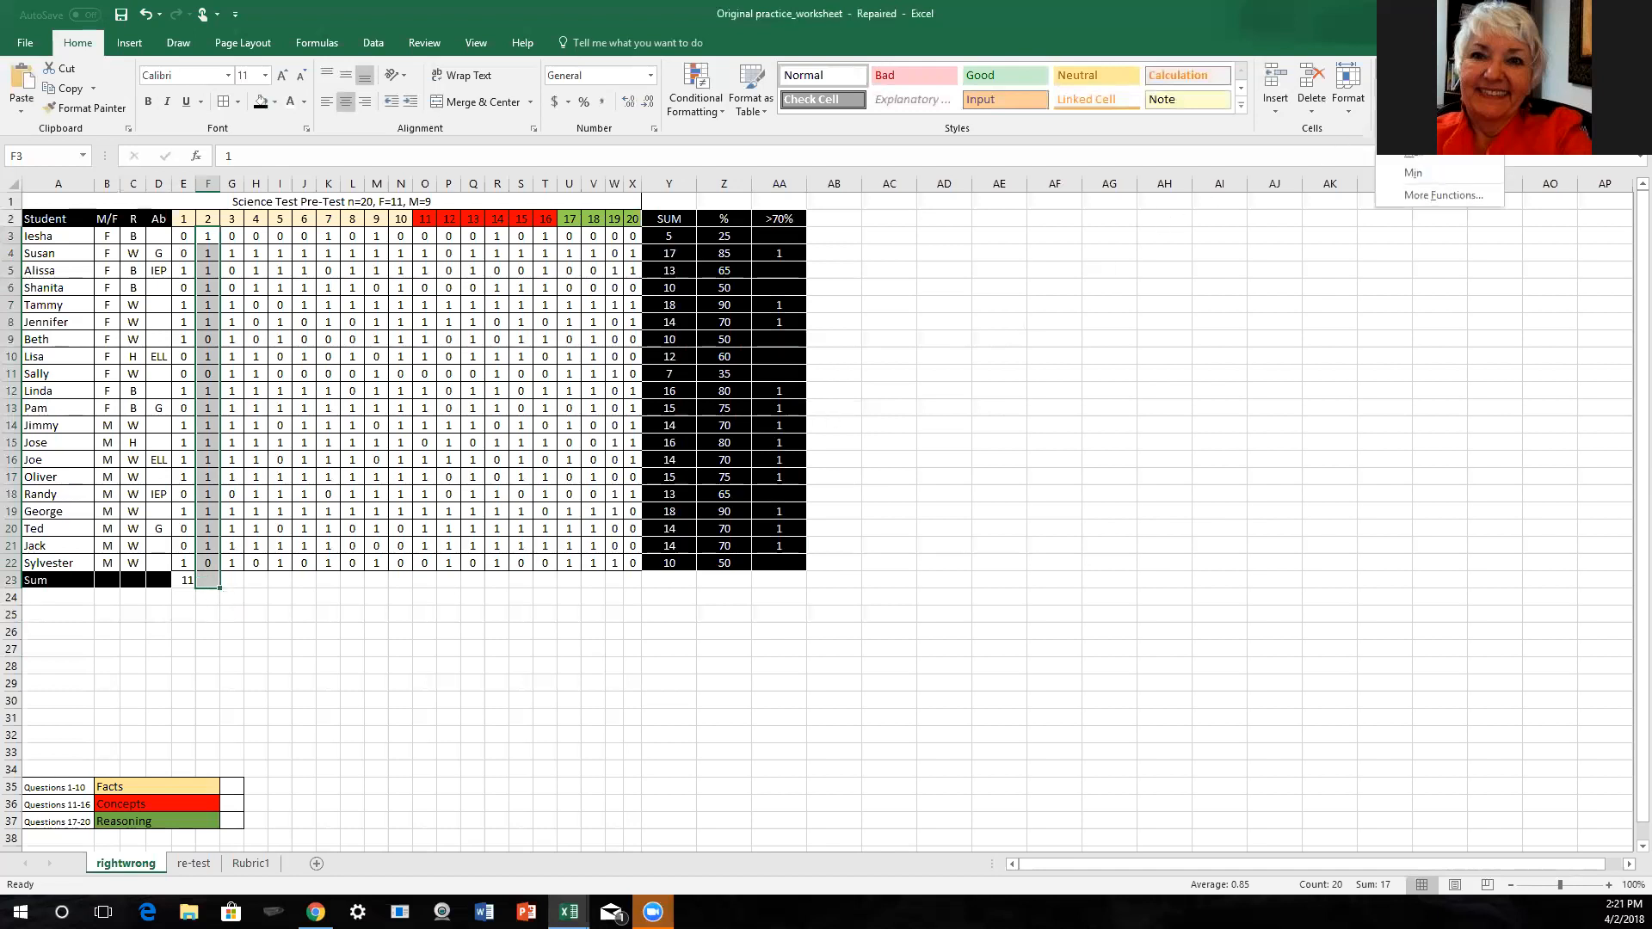
pyautogui.click(1415, 152)
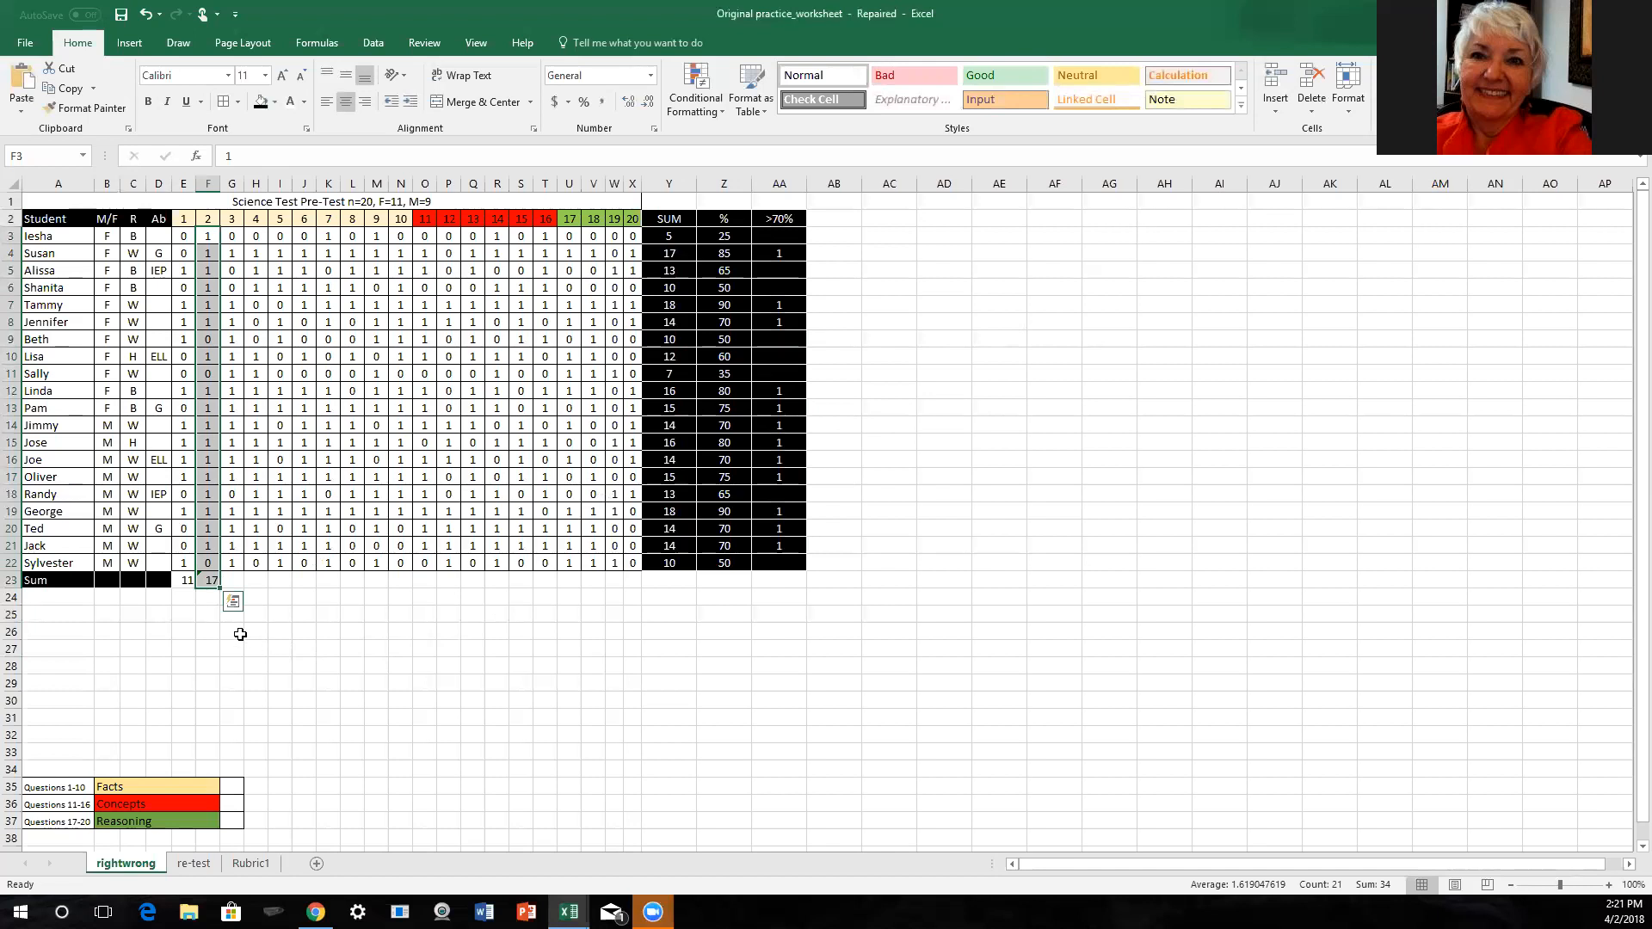
pyautogui.click(204, 580)
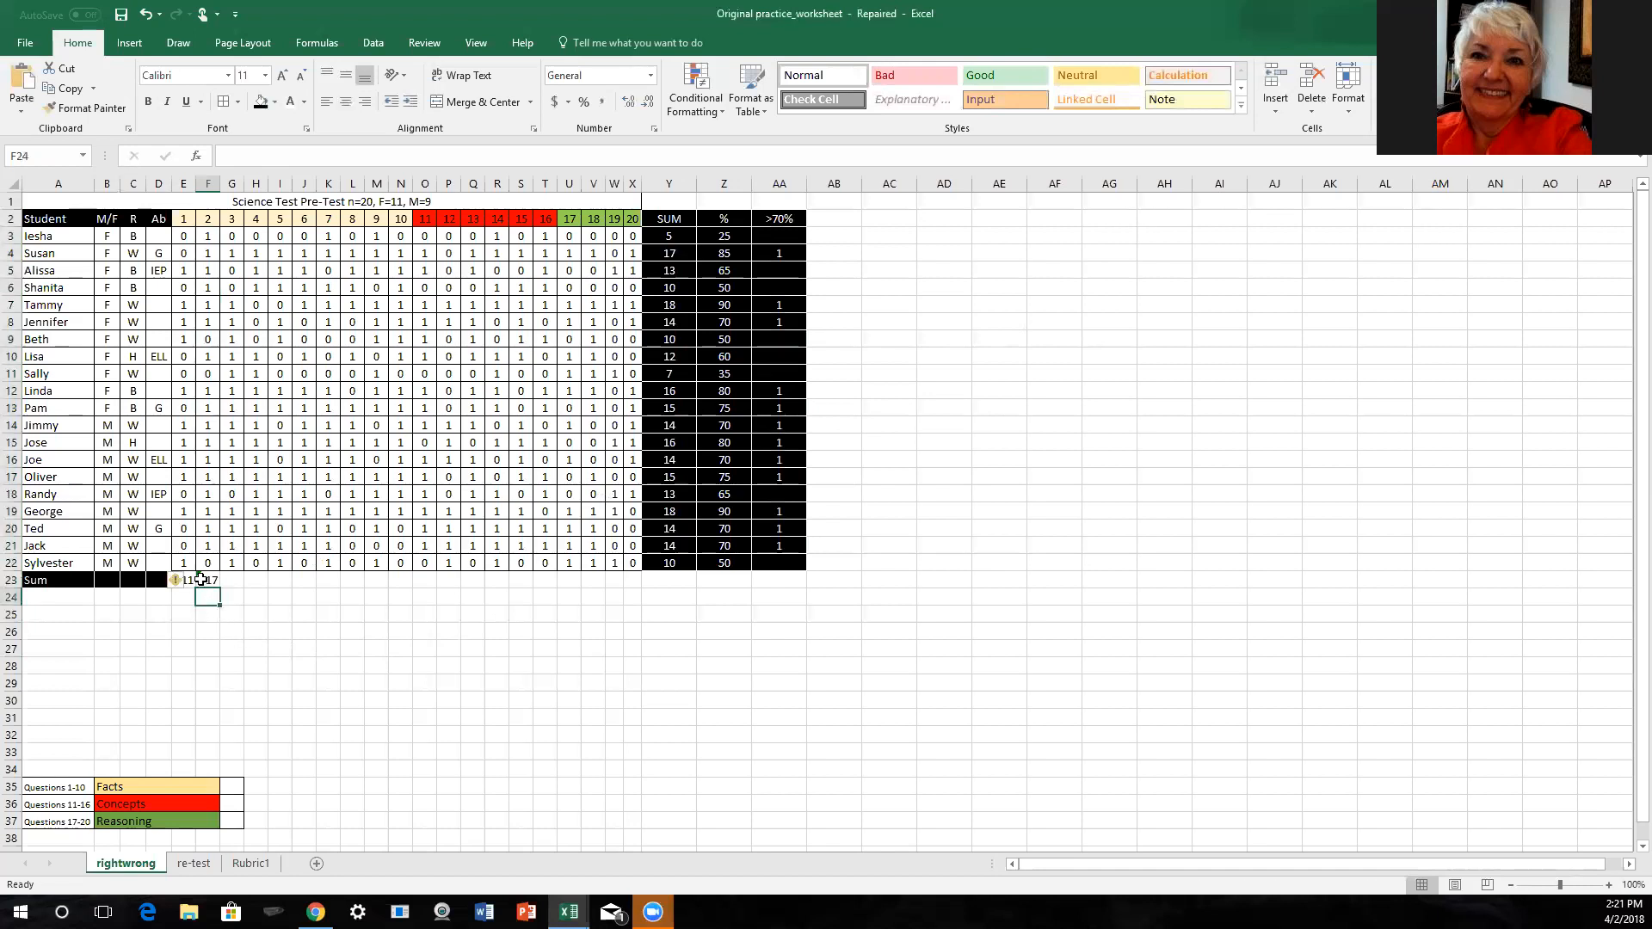
pyautogui.click(180, 581)
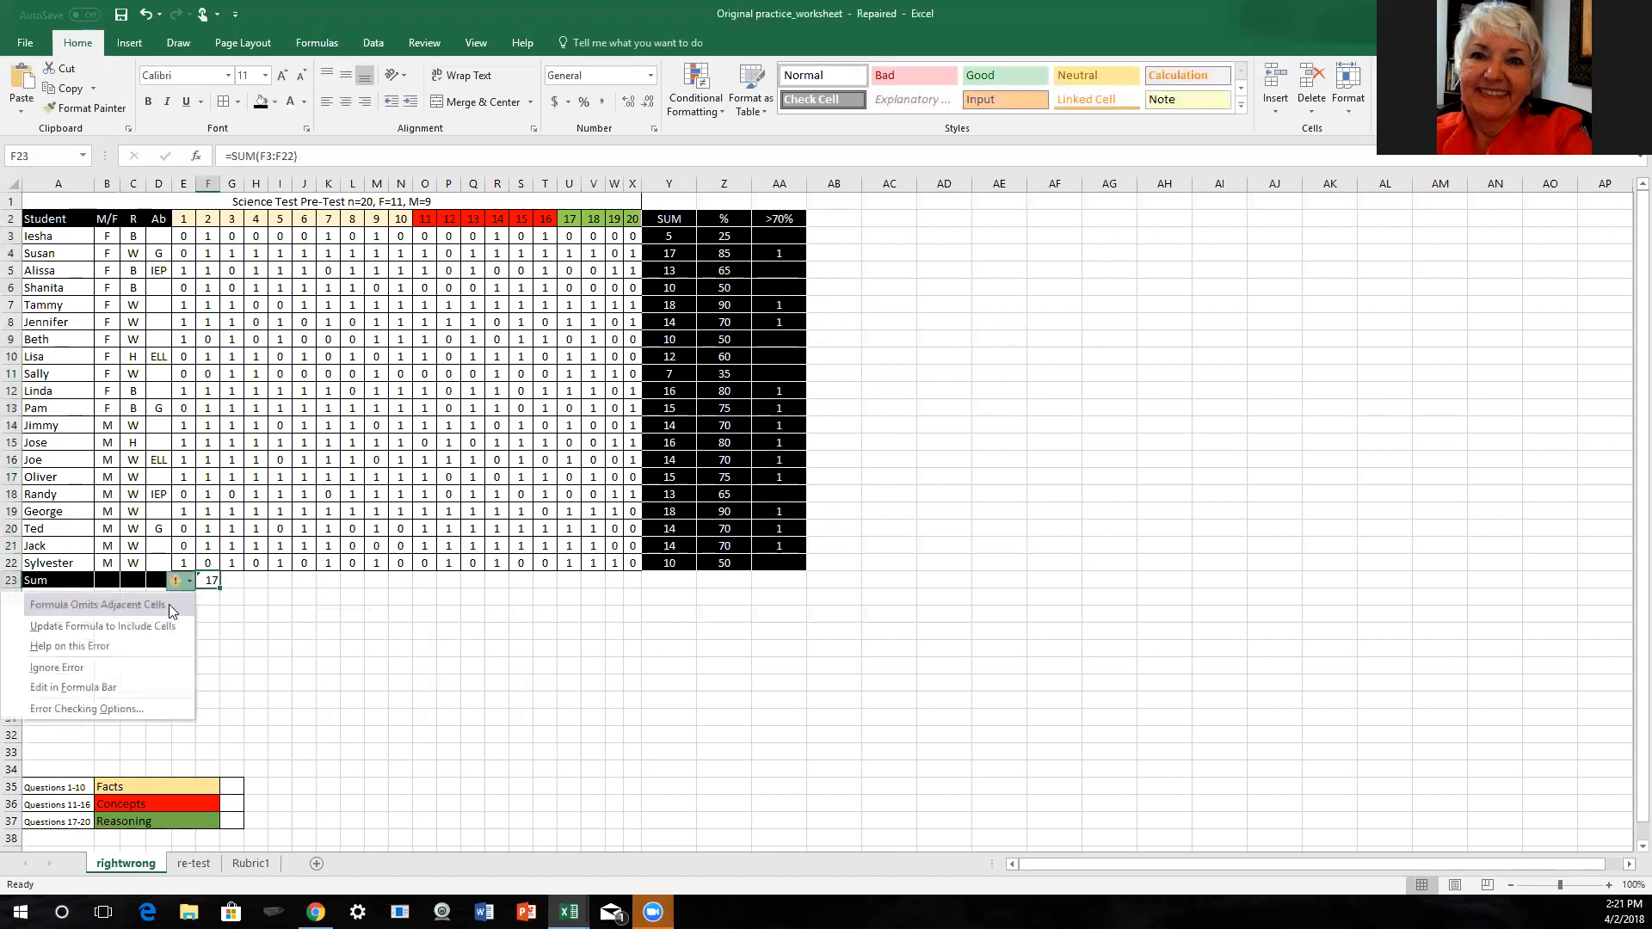
pyautogui.click(133, 668)
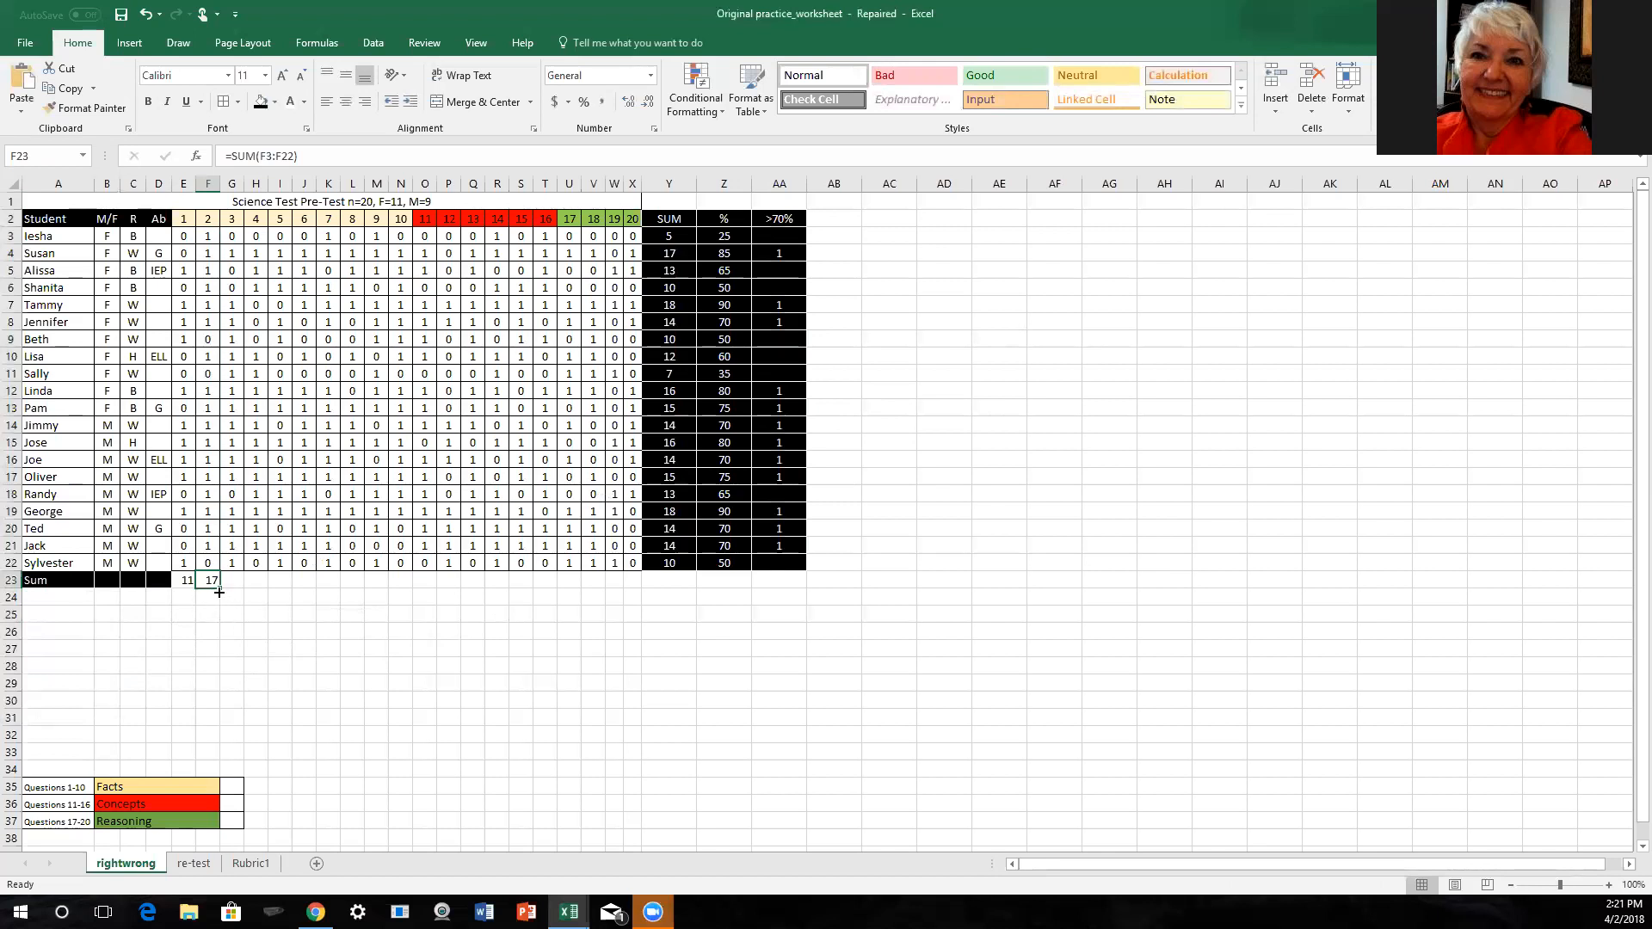
# - Fill the sum formula from F23 across the Sum row to X23 for questions 3 to 20
pyautogui.moveTo(217, 586); pyautogui.dragTo(634, 585)
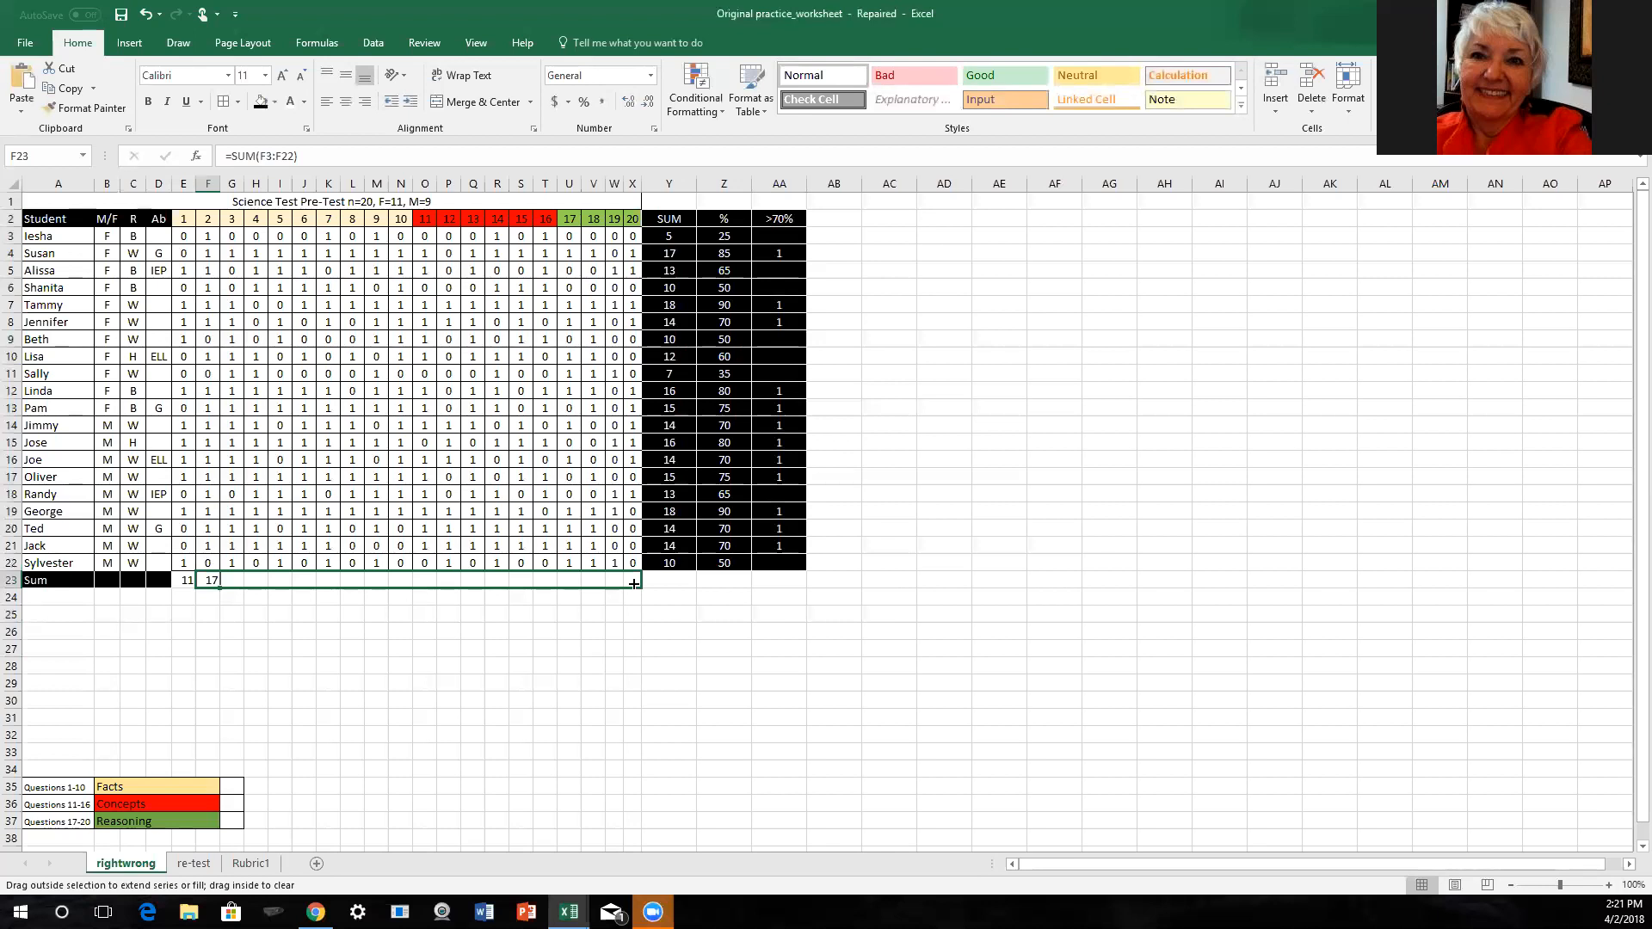
pyautogui.moveTo(634, 584); pyautogui.dragTo(634, 586)
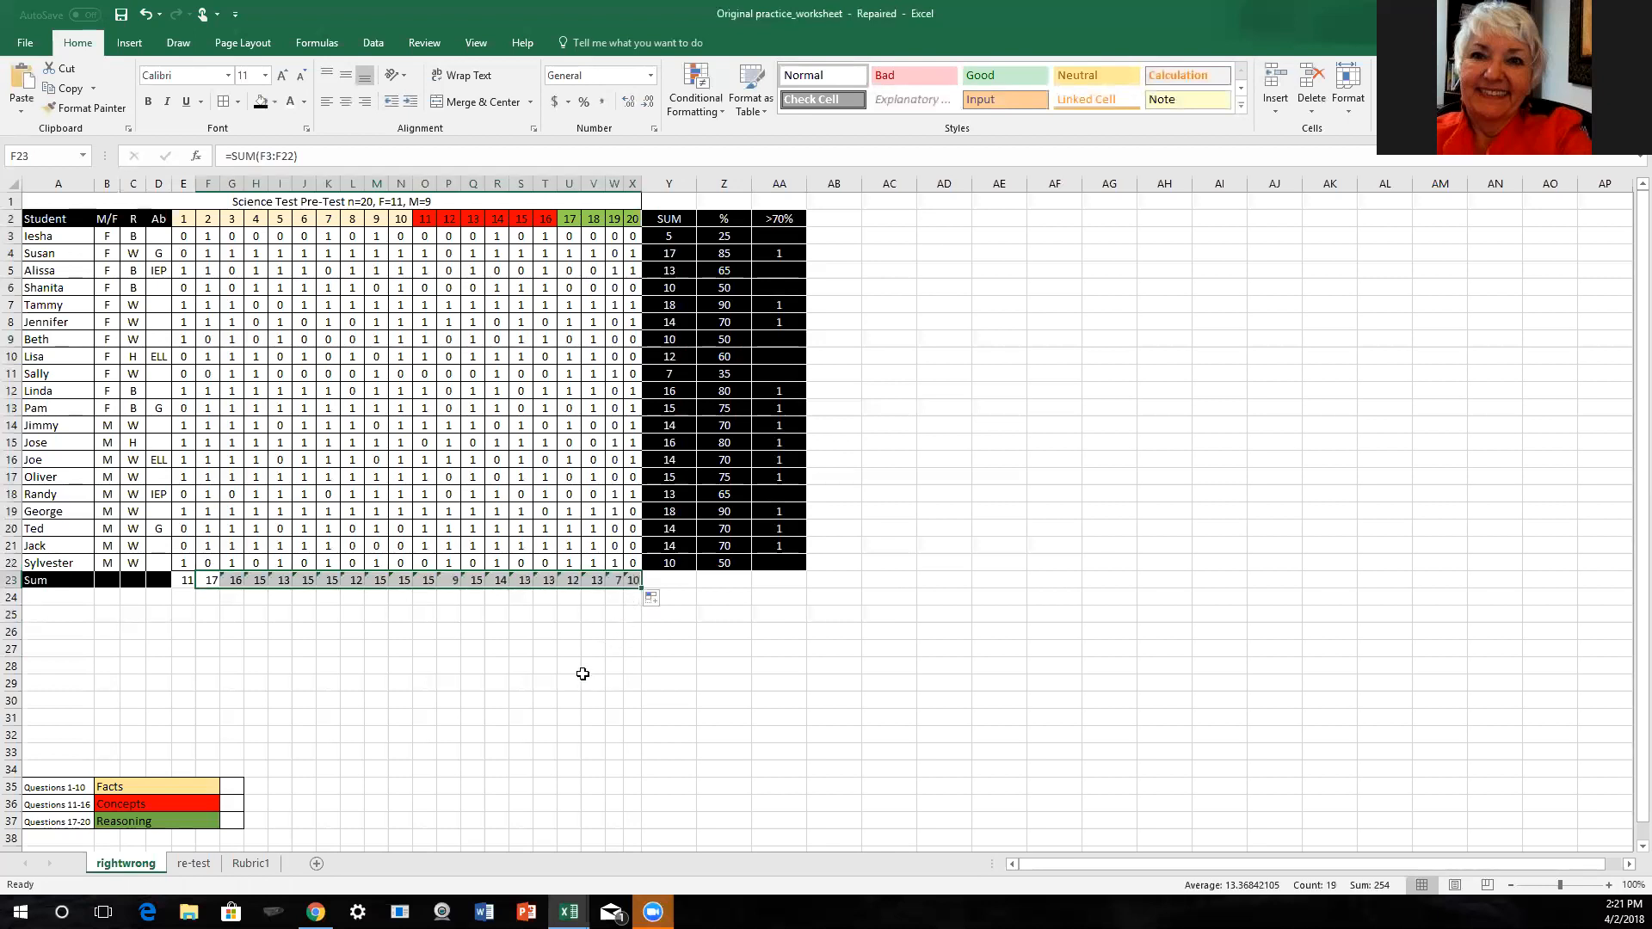
pyautogui.click(203, 598)
# - Ignore the errors flagged on the sum formulas in G23:X23
pyautogui.click(206, 579)
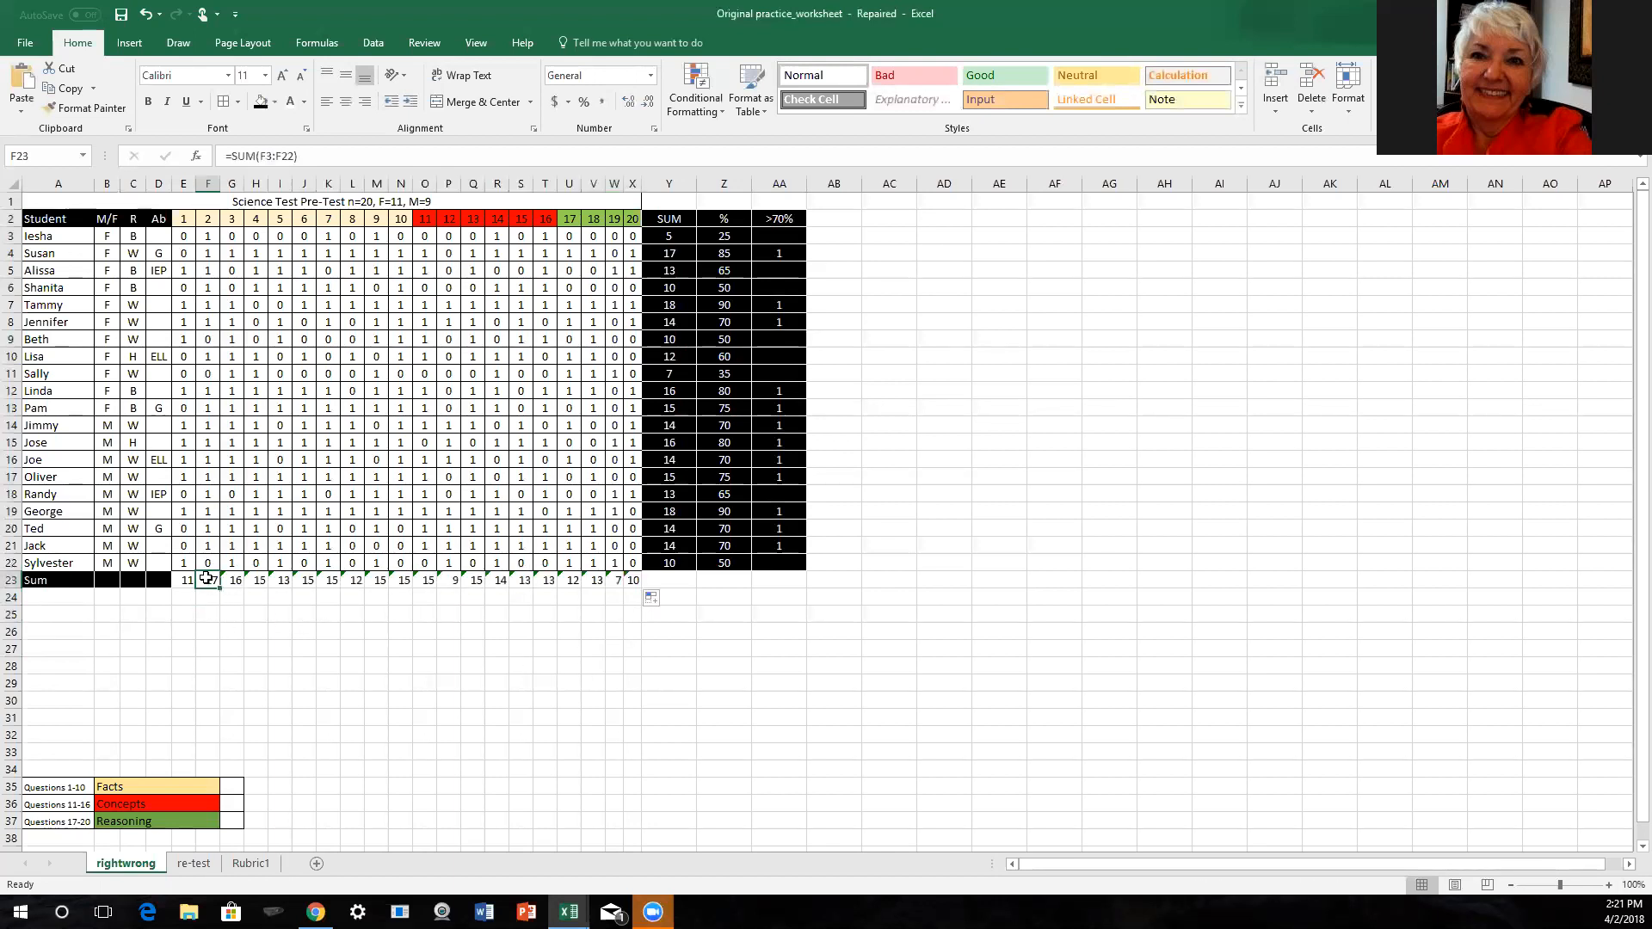
pyautogui.keyDown('shift'); pyautogui.click(635, 579); pyautogui.keyUp('shift')
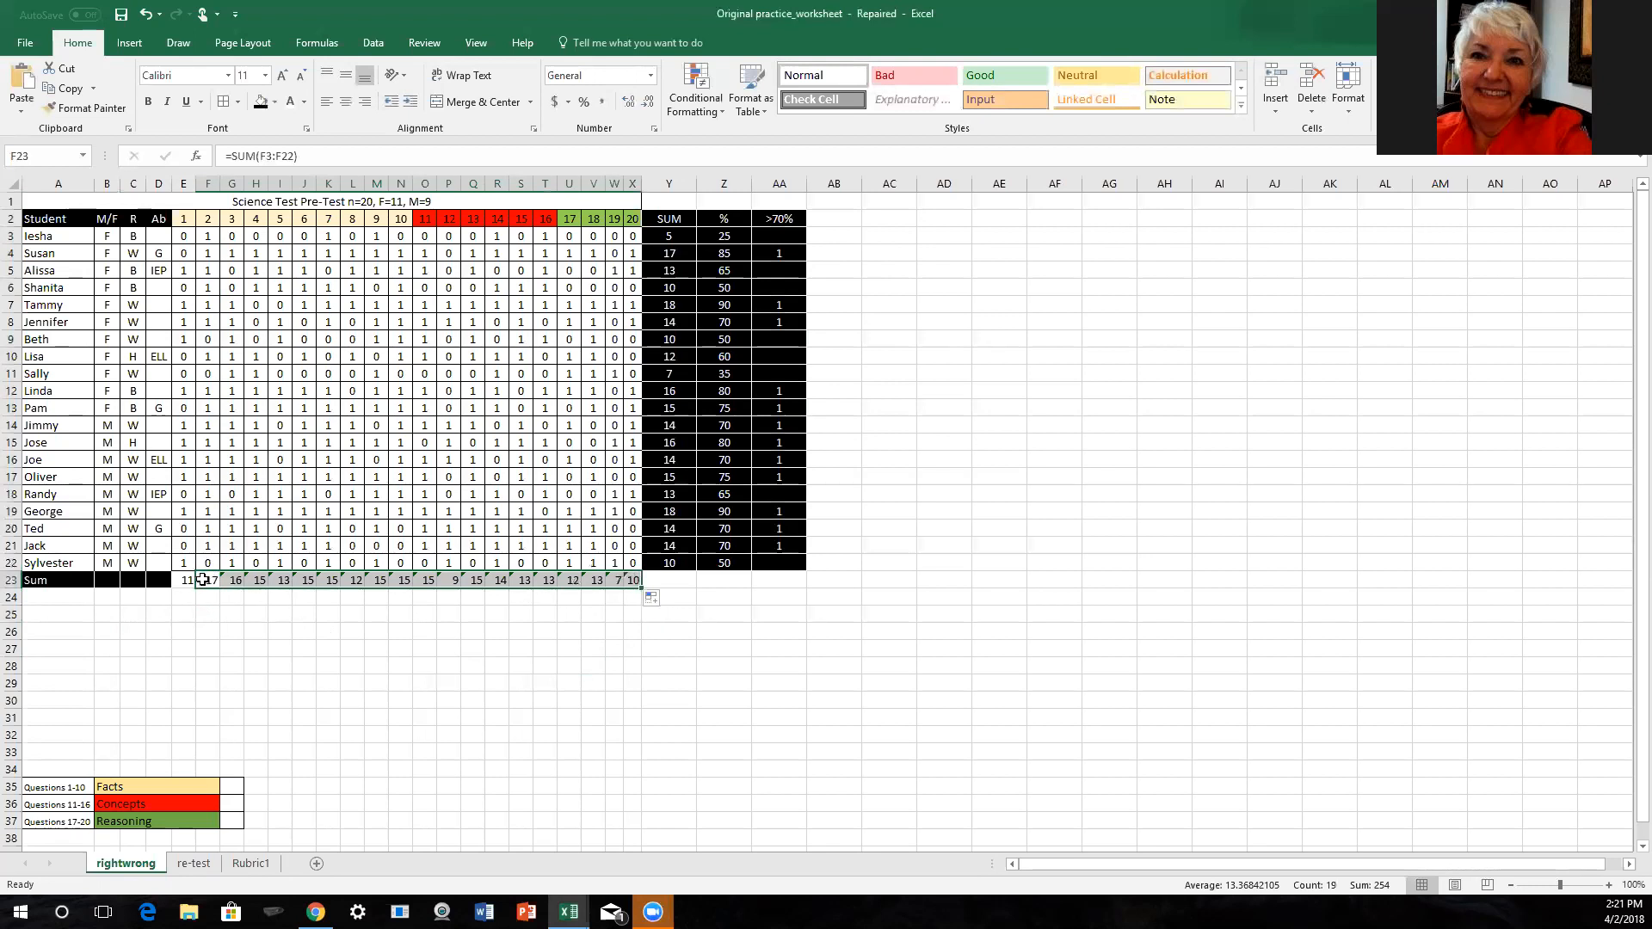
pyautogui.rightClick(202, 580)
pyautogui.press('Escape')
pyautogui.click(225, 594)
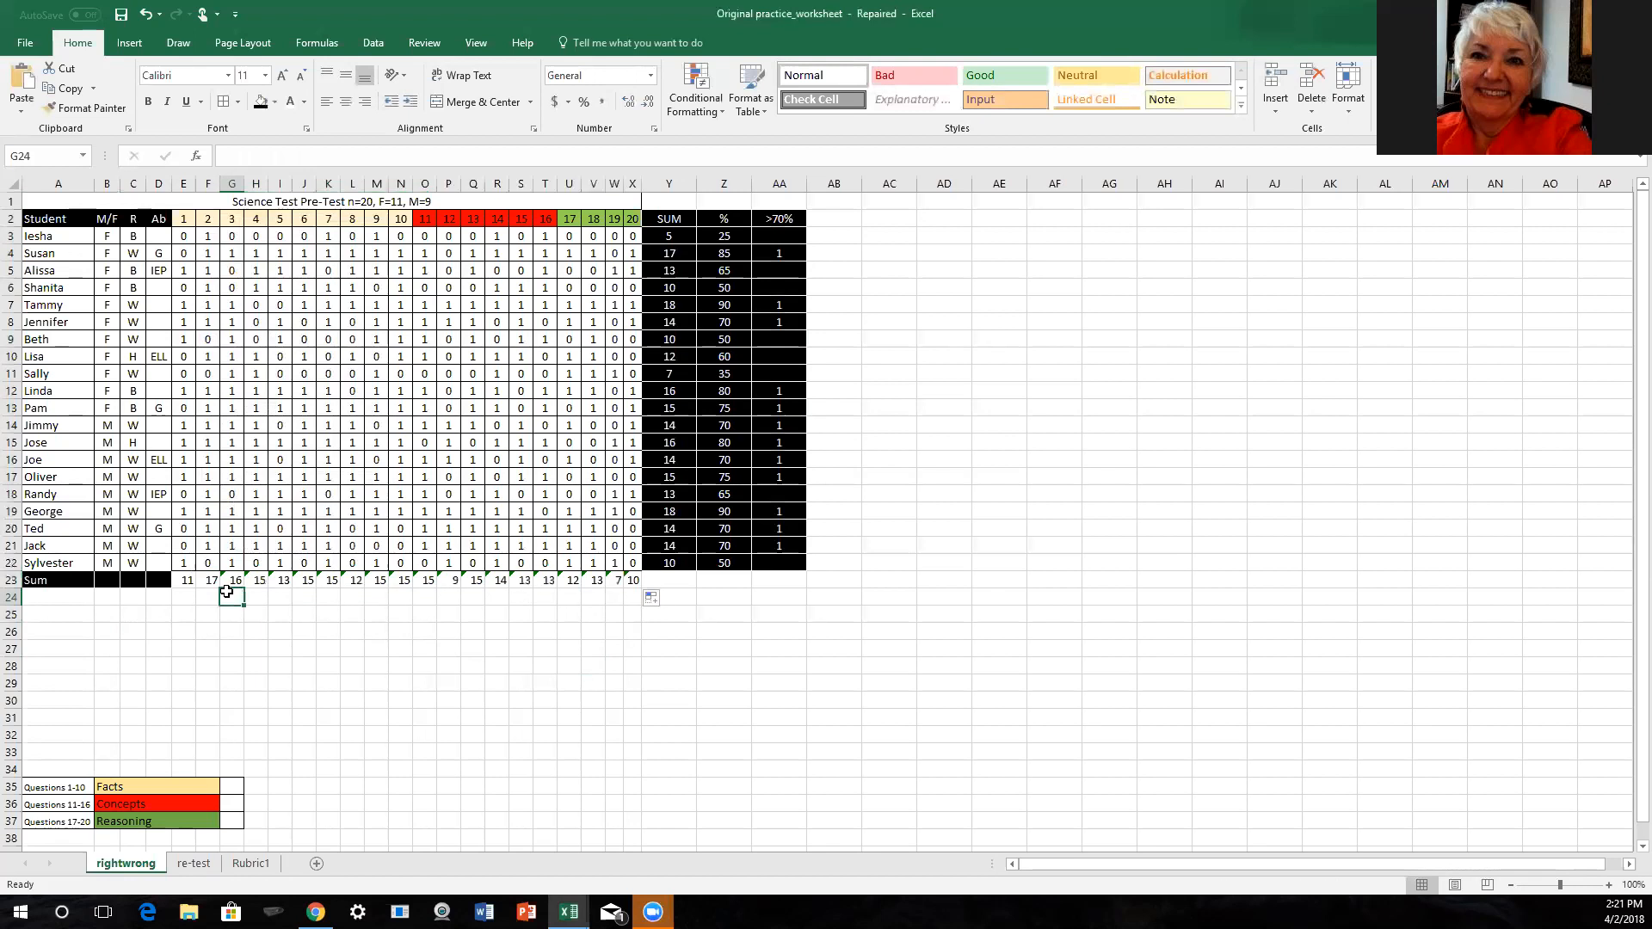
pyautogui.click(228, 579)
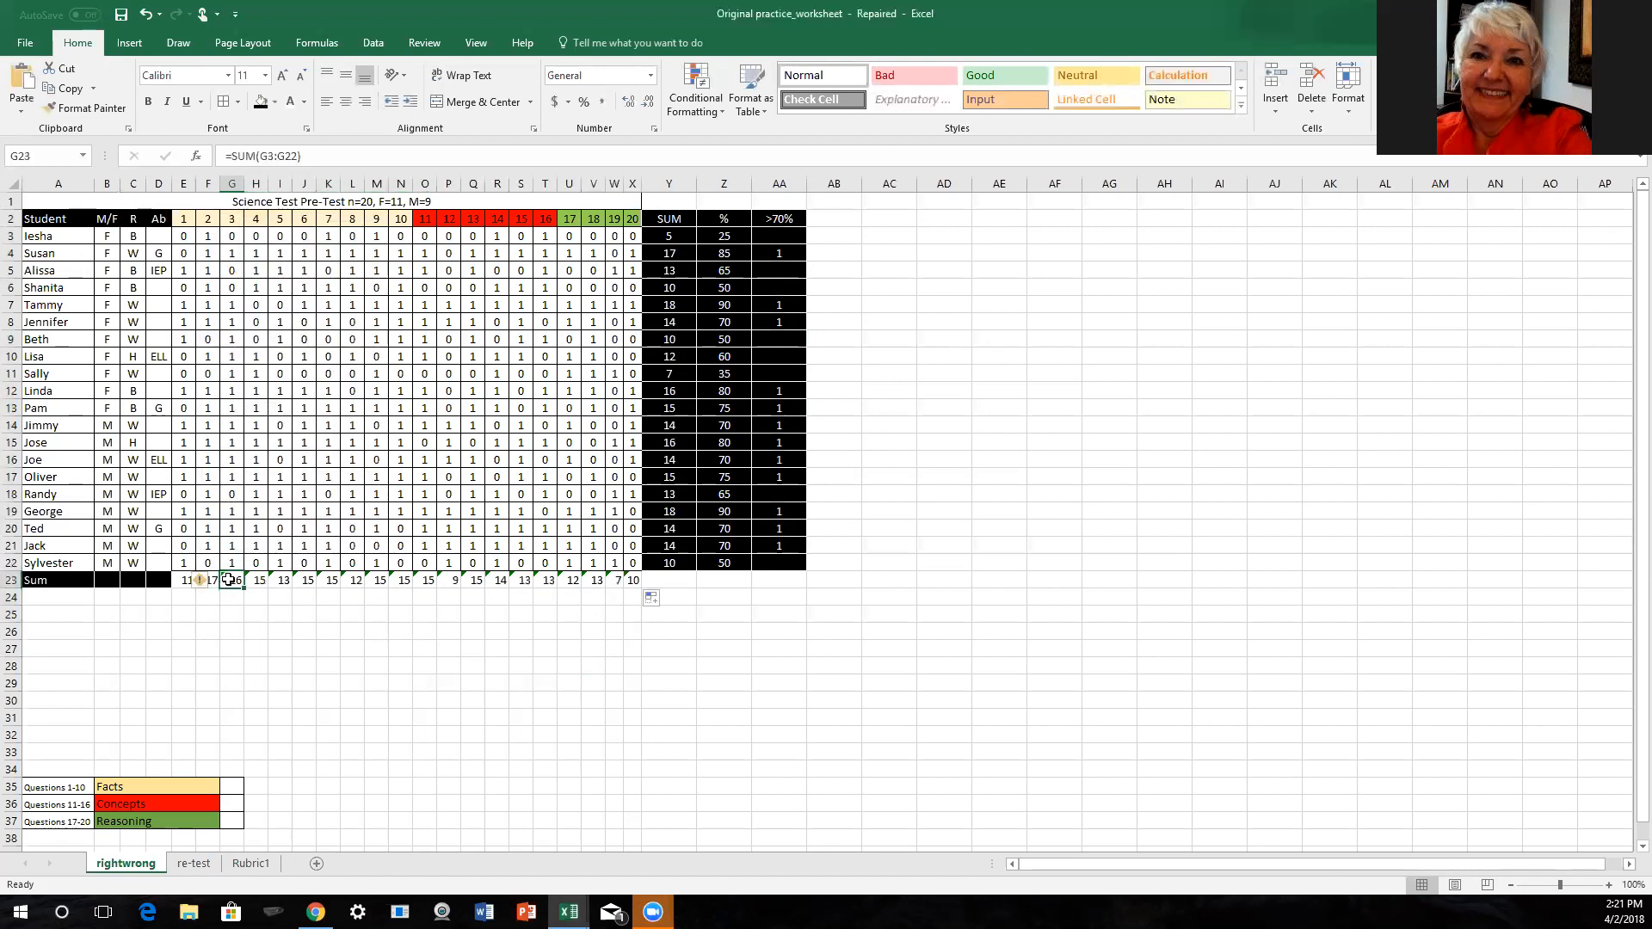
pyautogui.keyDown('shift'); pyautogui.click(634, 578); pyautogui.keyUp('shift')
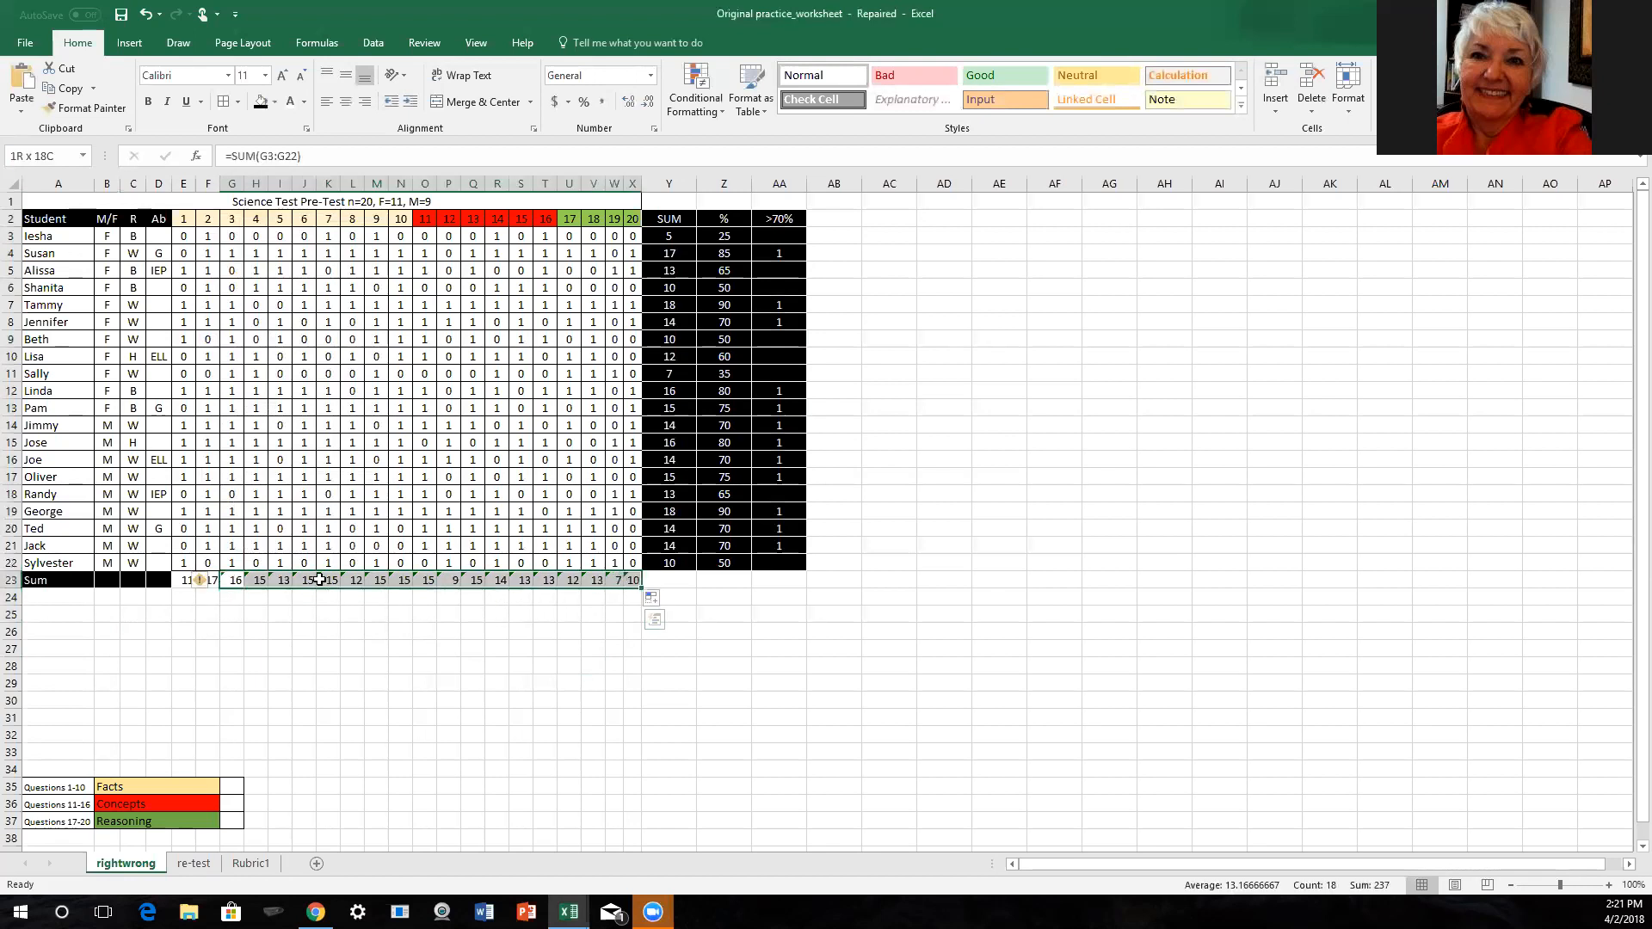
pyautogui.click(213, 583)
pyautogui.click(137, 667)
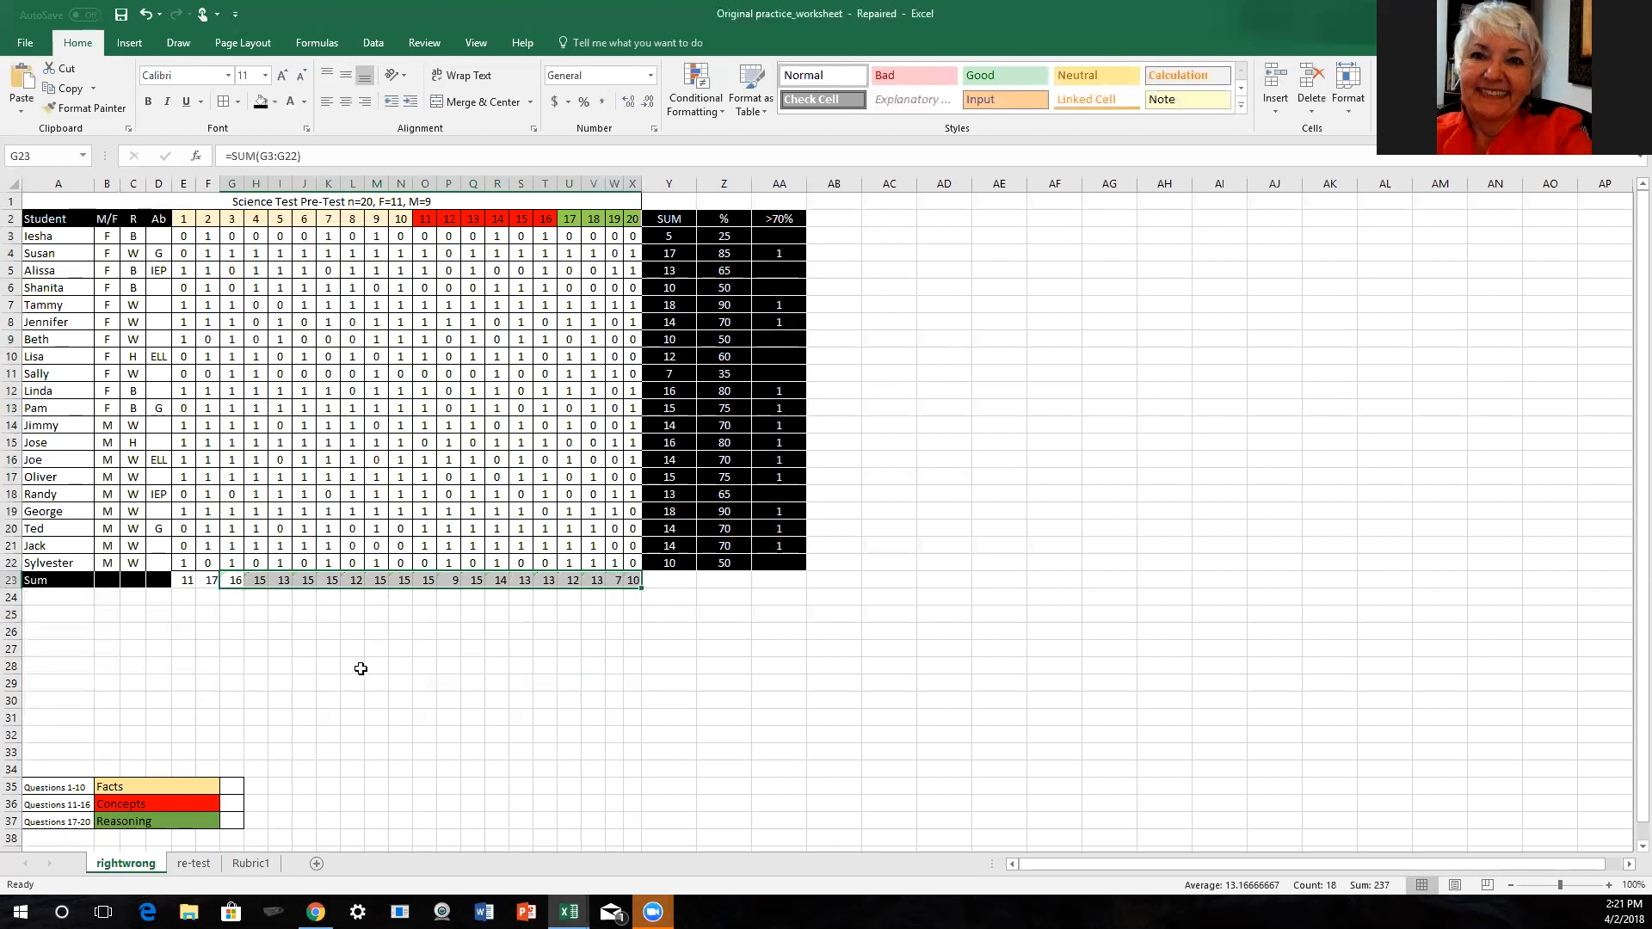
pyautogui.click(403, 666)
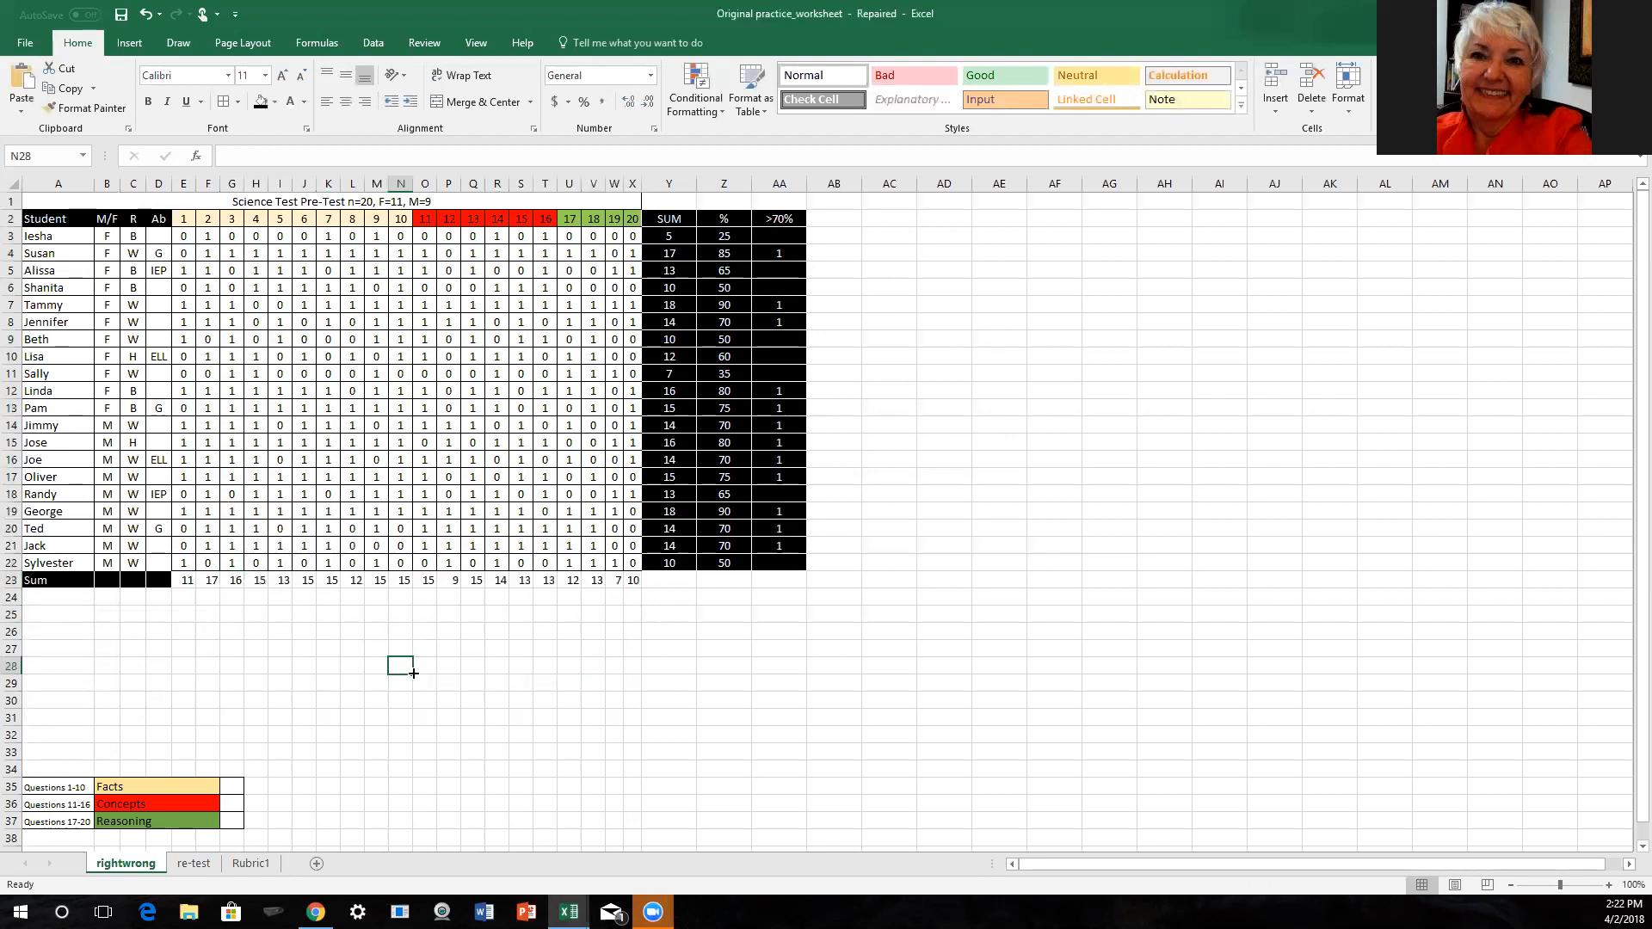
# - Center the question totals in E23:X23
pyautogui.click(182, 578)
pyautogui.moveTo(183, 578); pyautogui.dragTo(637, 585)
pyautogui.click(347, 102)
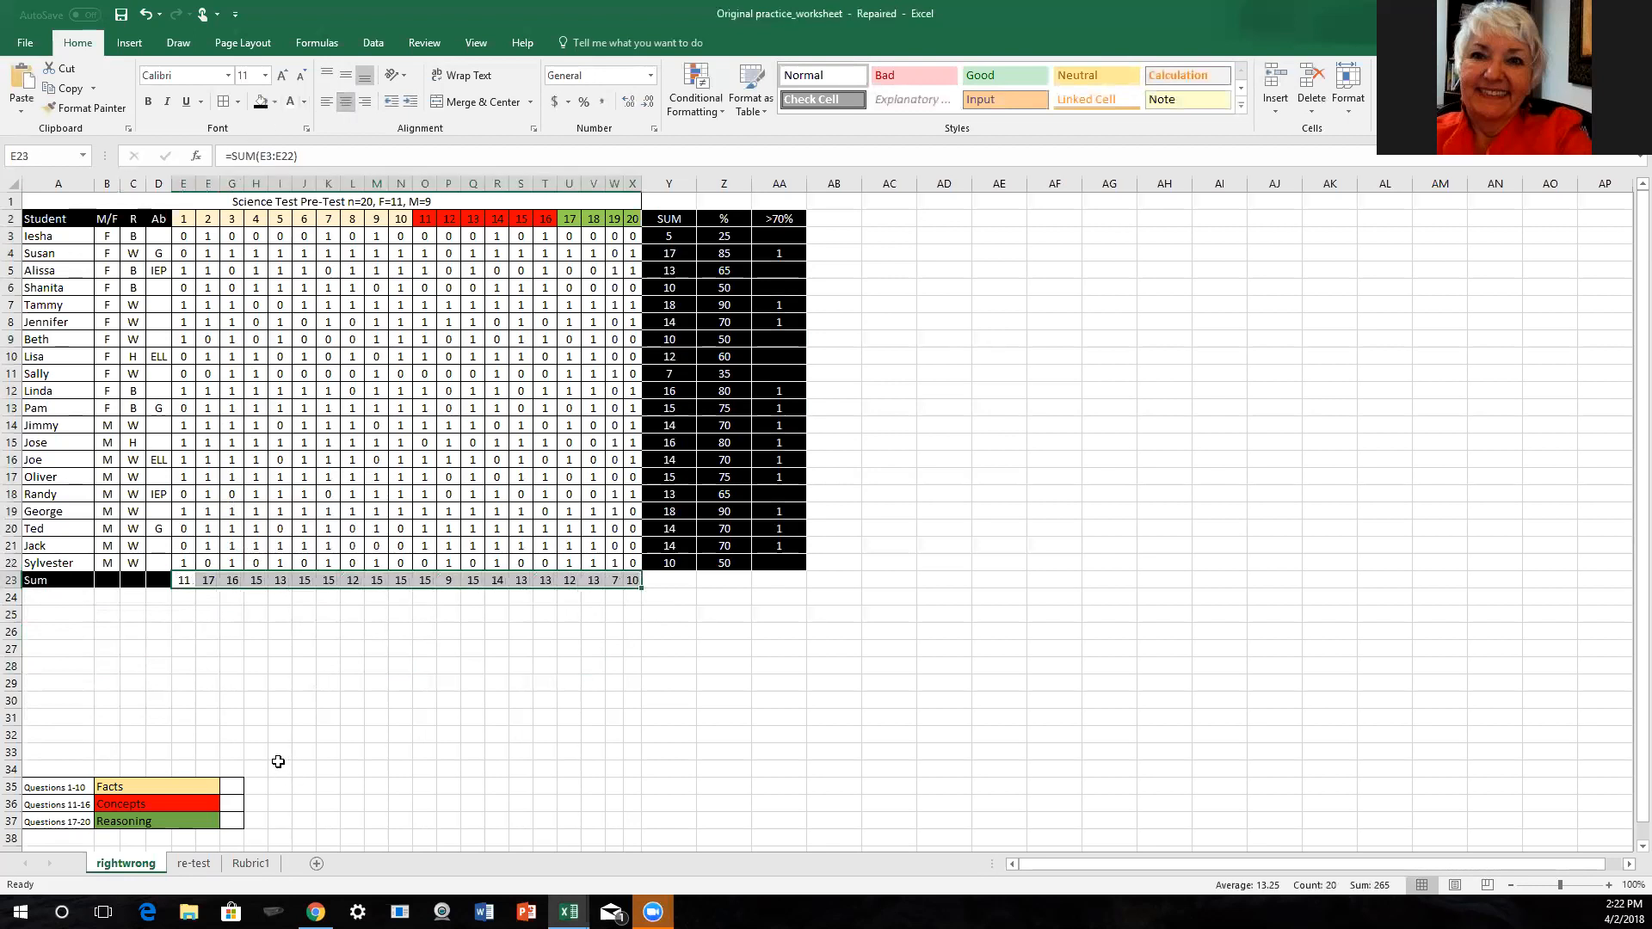
pyautogui.click(228, 650)
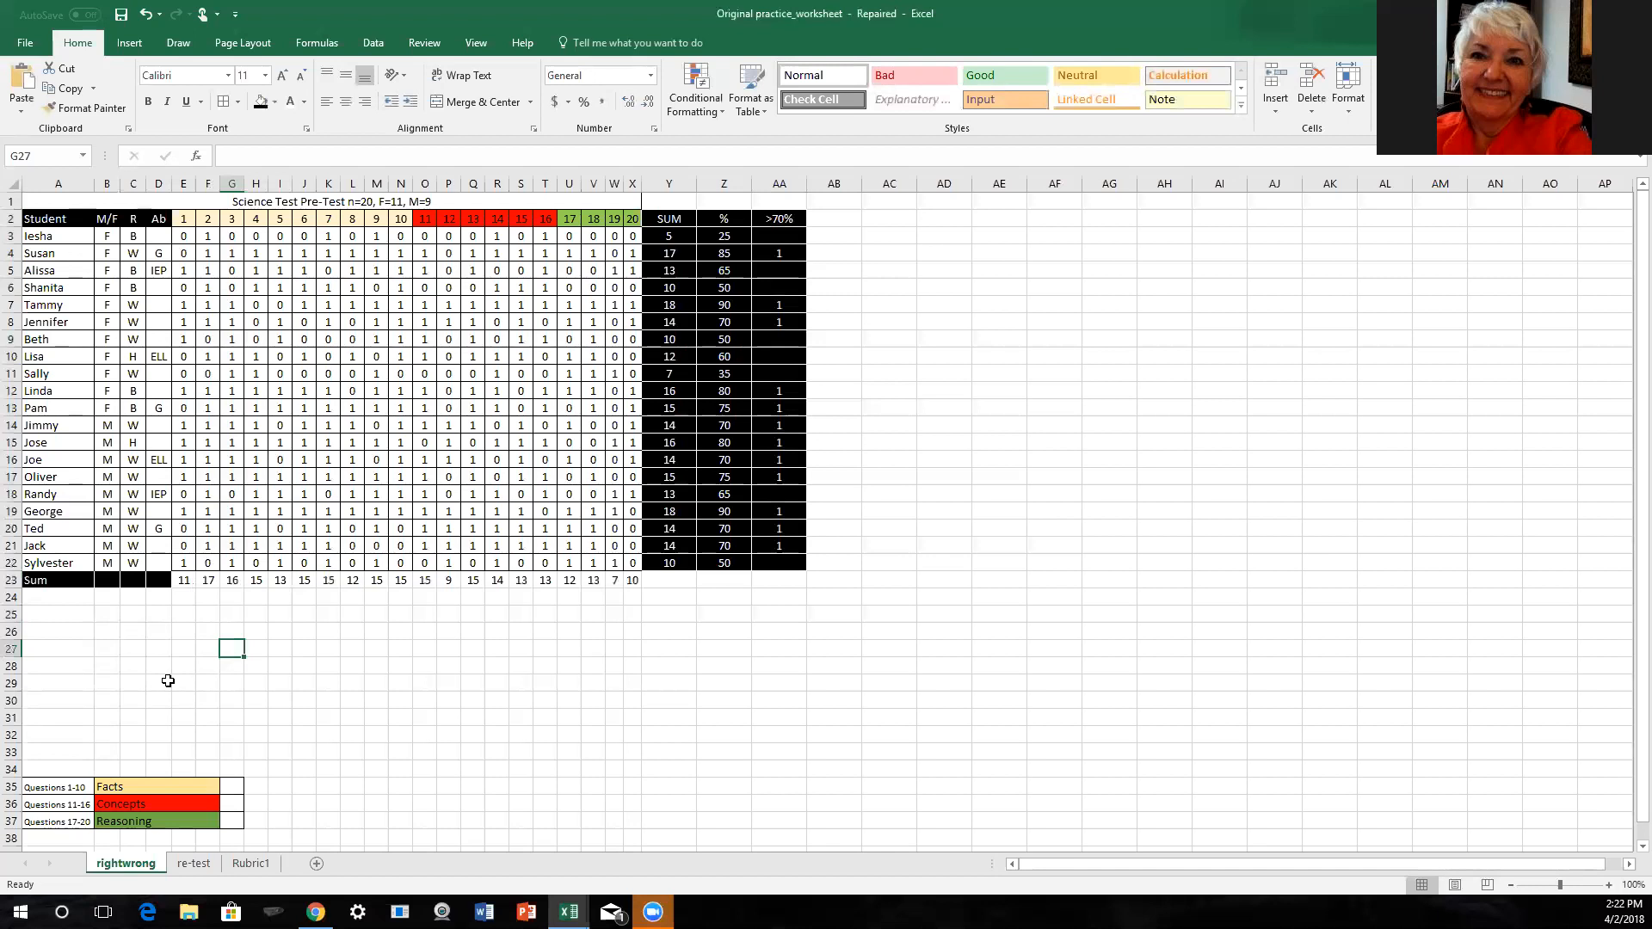
pyautogui.click(44, 596)
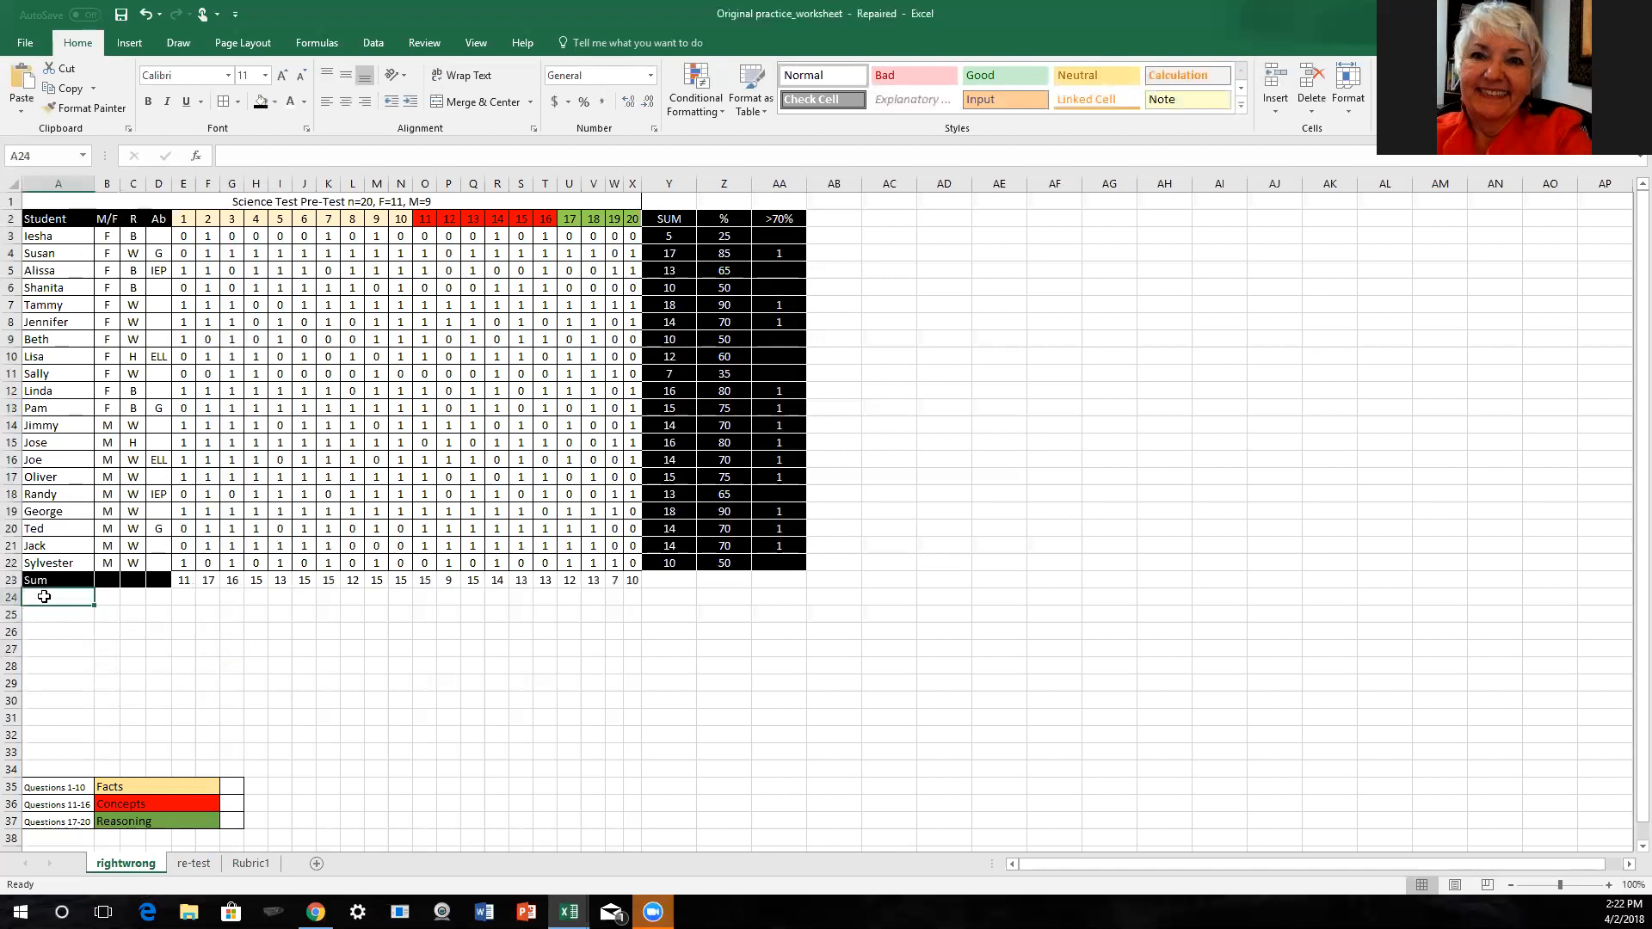
pyautogui.press('Up')
pyautogui.write('w')
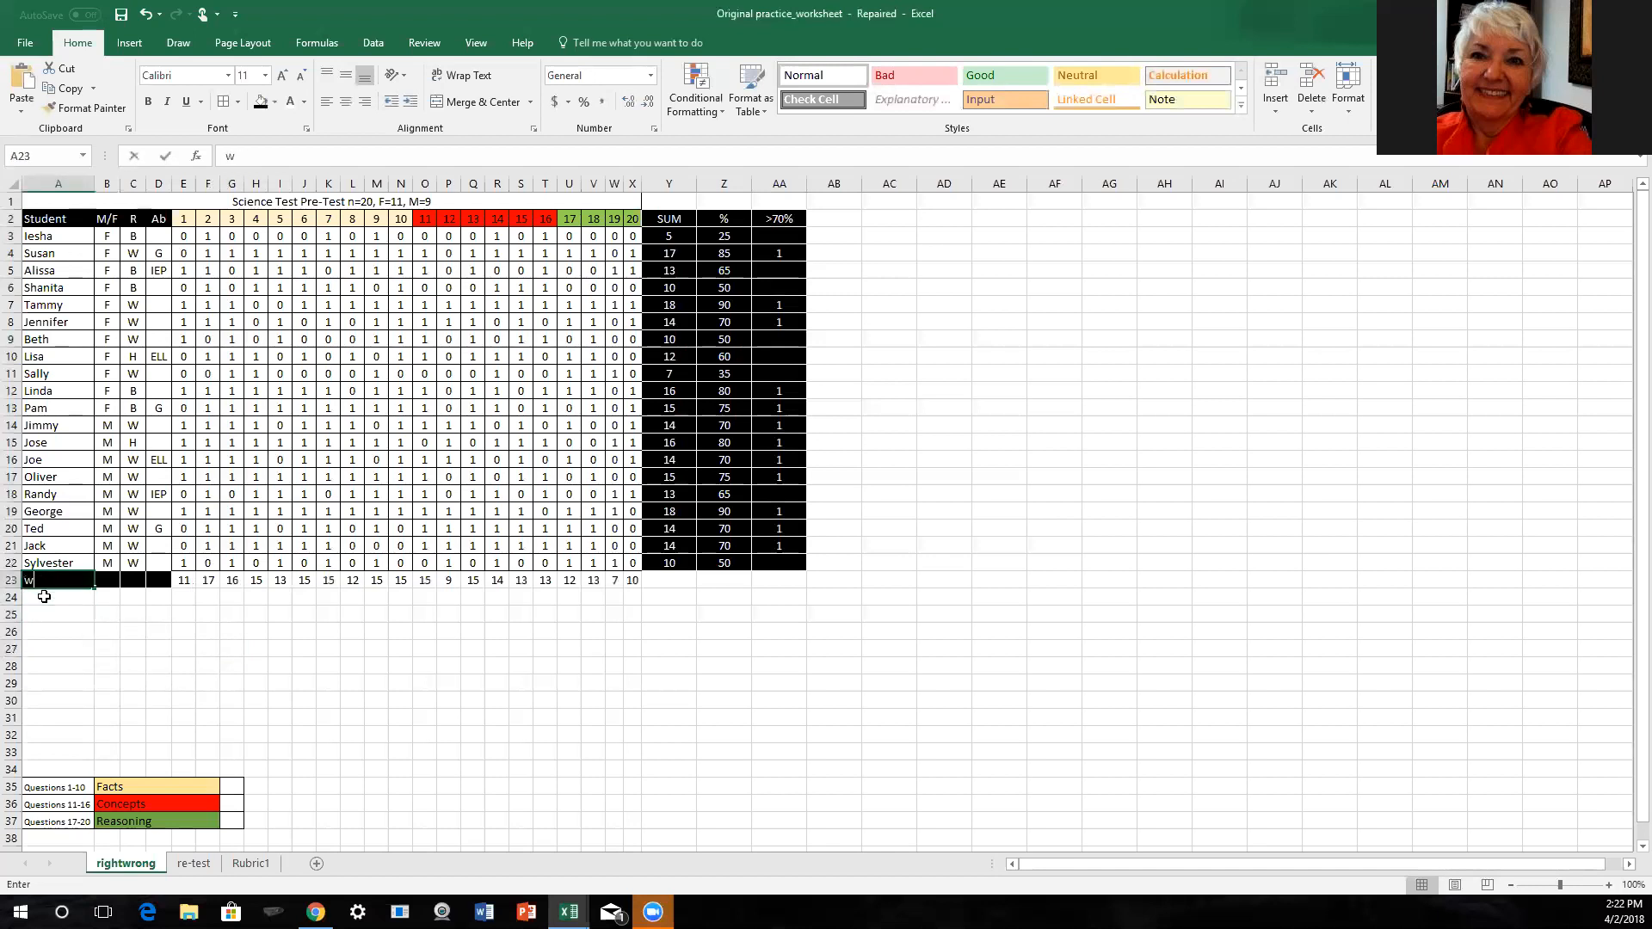
pyautogui.hotkey('ctrl', 'z')
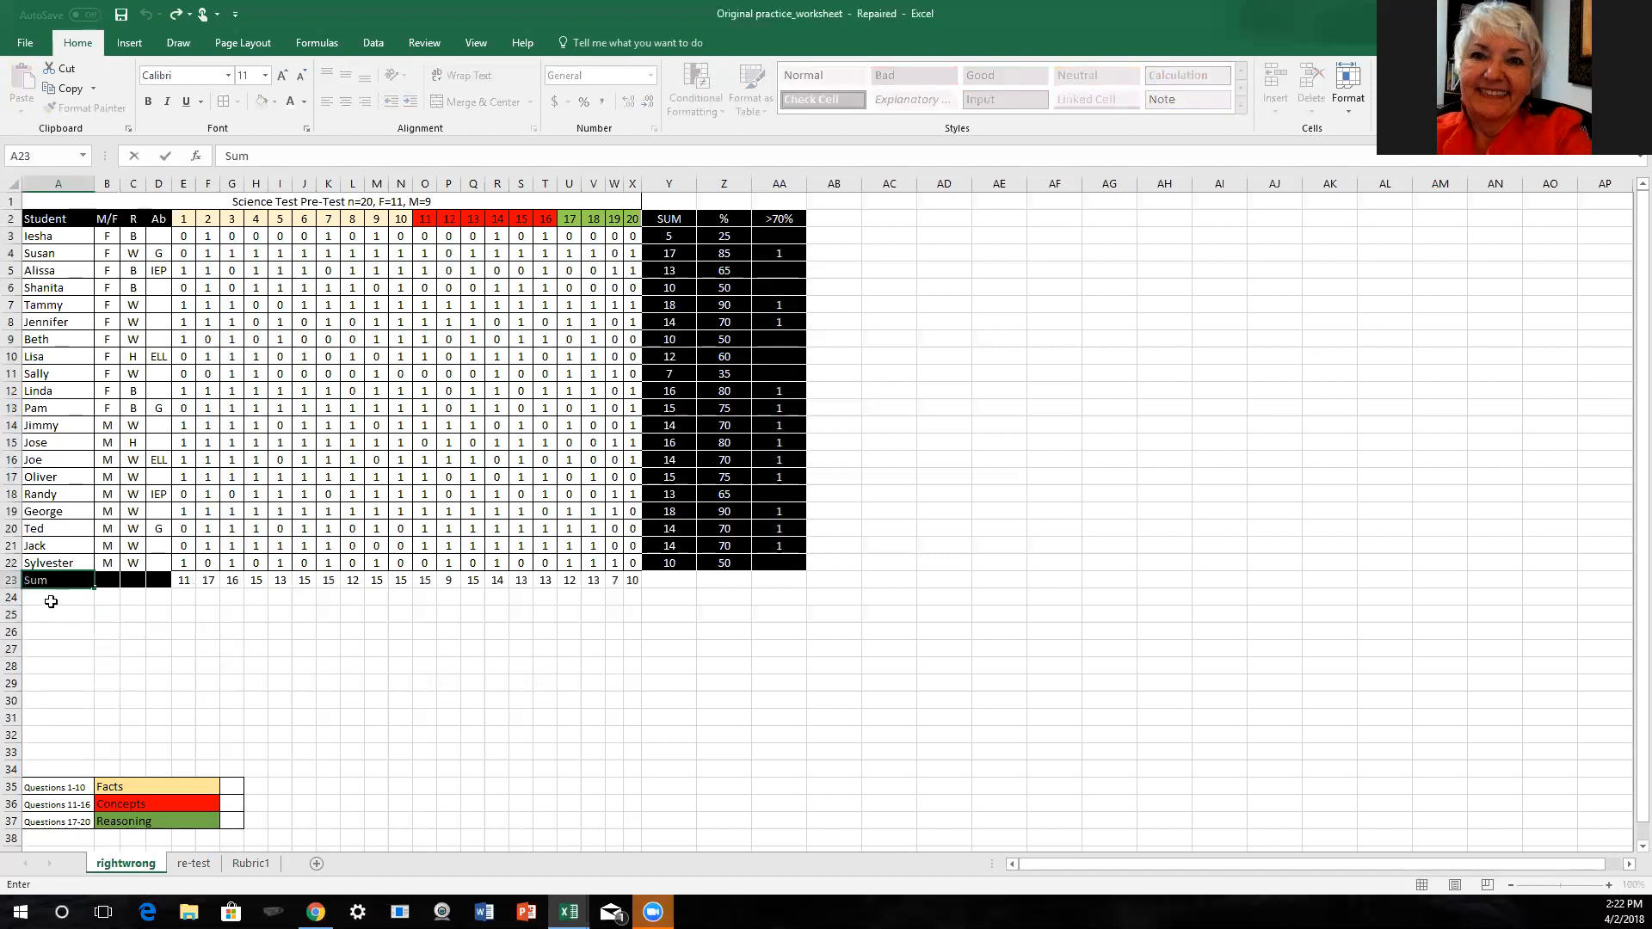
# - Enter the label "Whole Class %" in cell A24 and widen column A to fit it
pyautogui.click(49, 599)
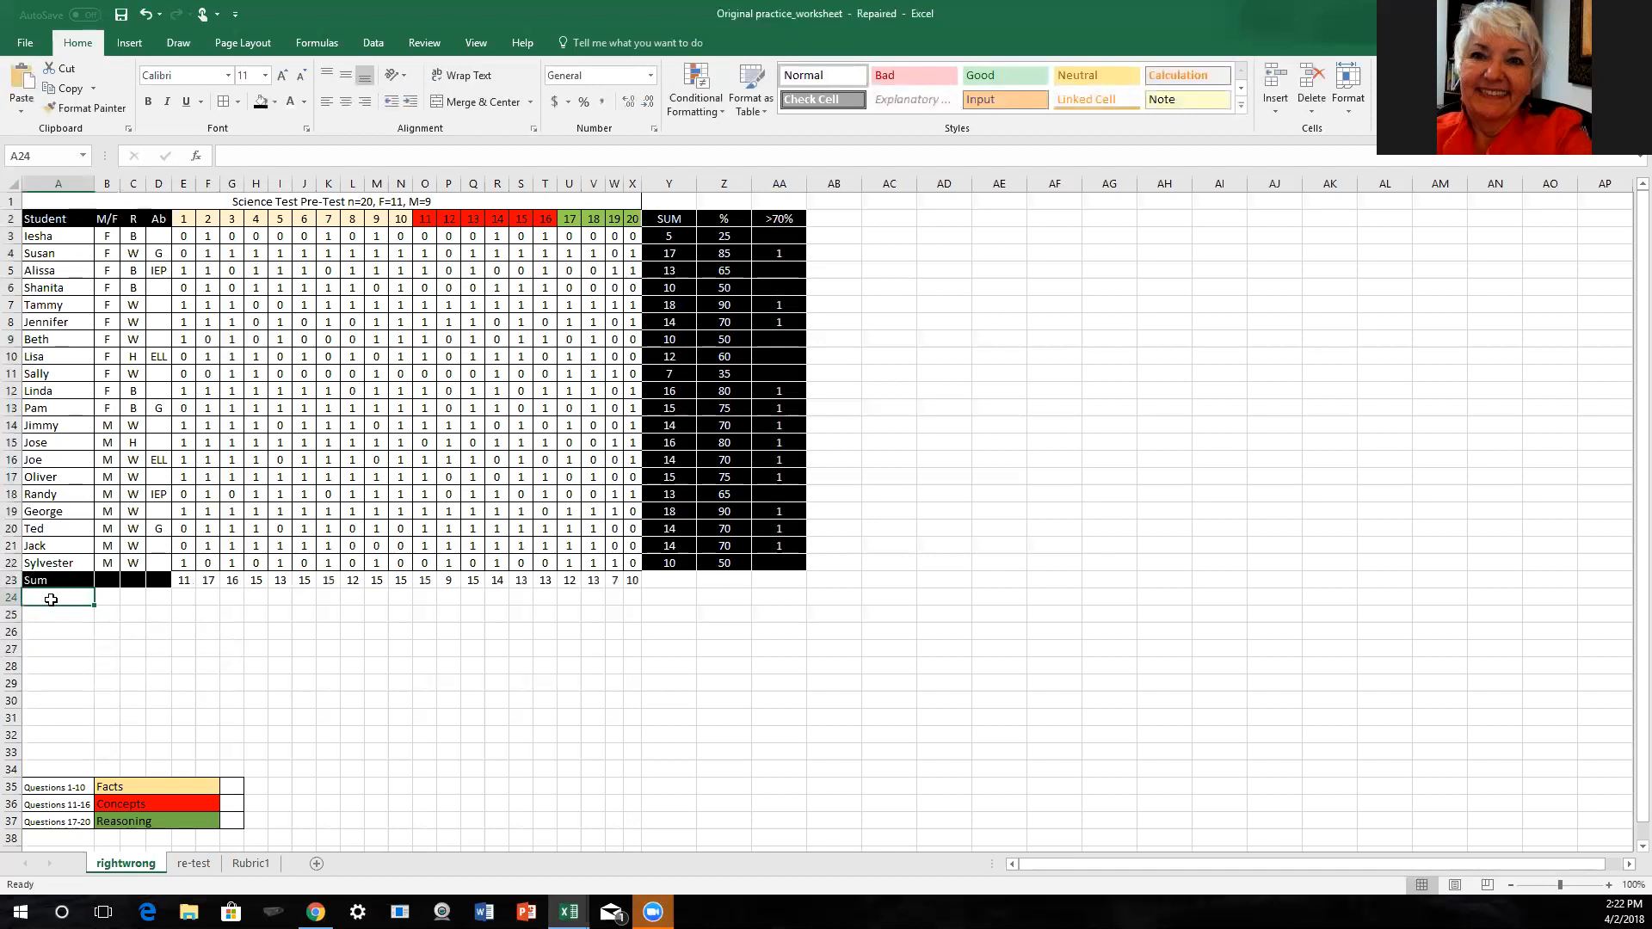
pyautogui.write('Whole')
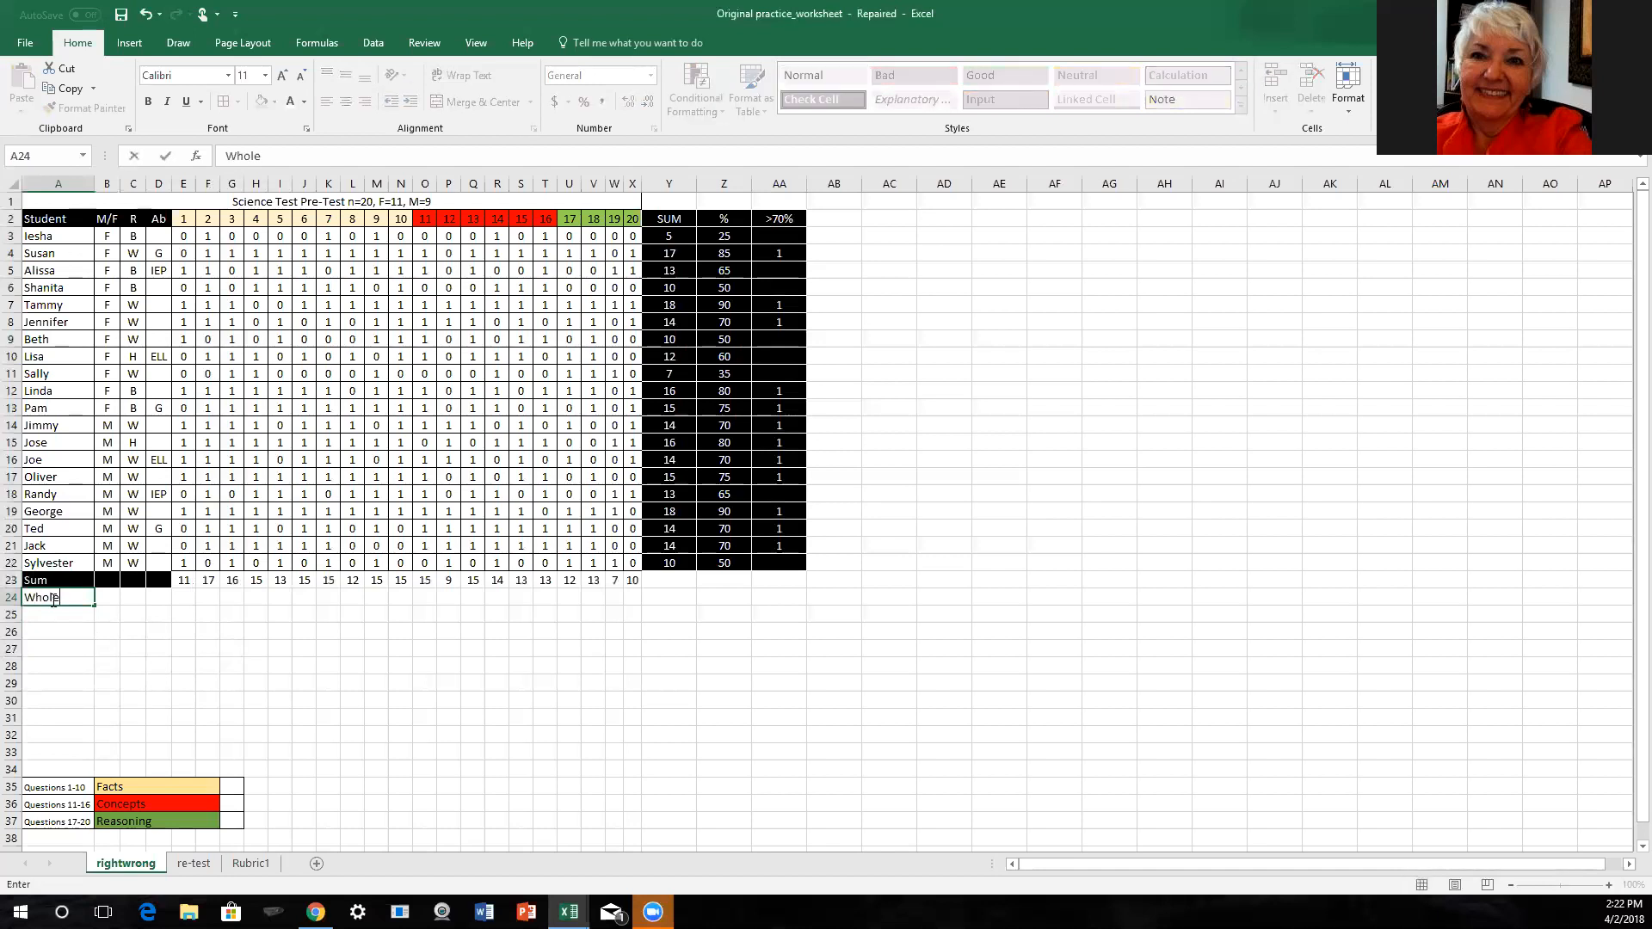
pyautogui.write(' Class %')
pyautogui.press('Return')
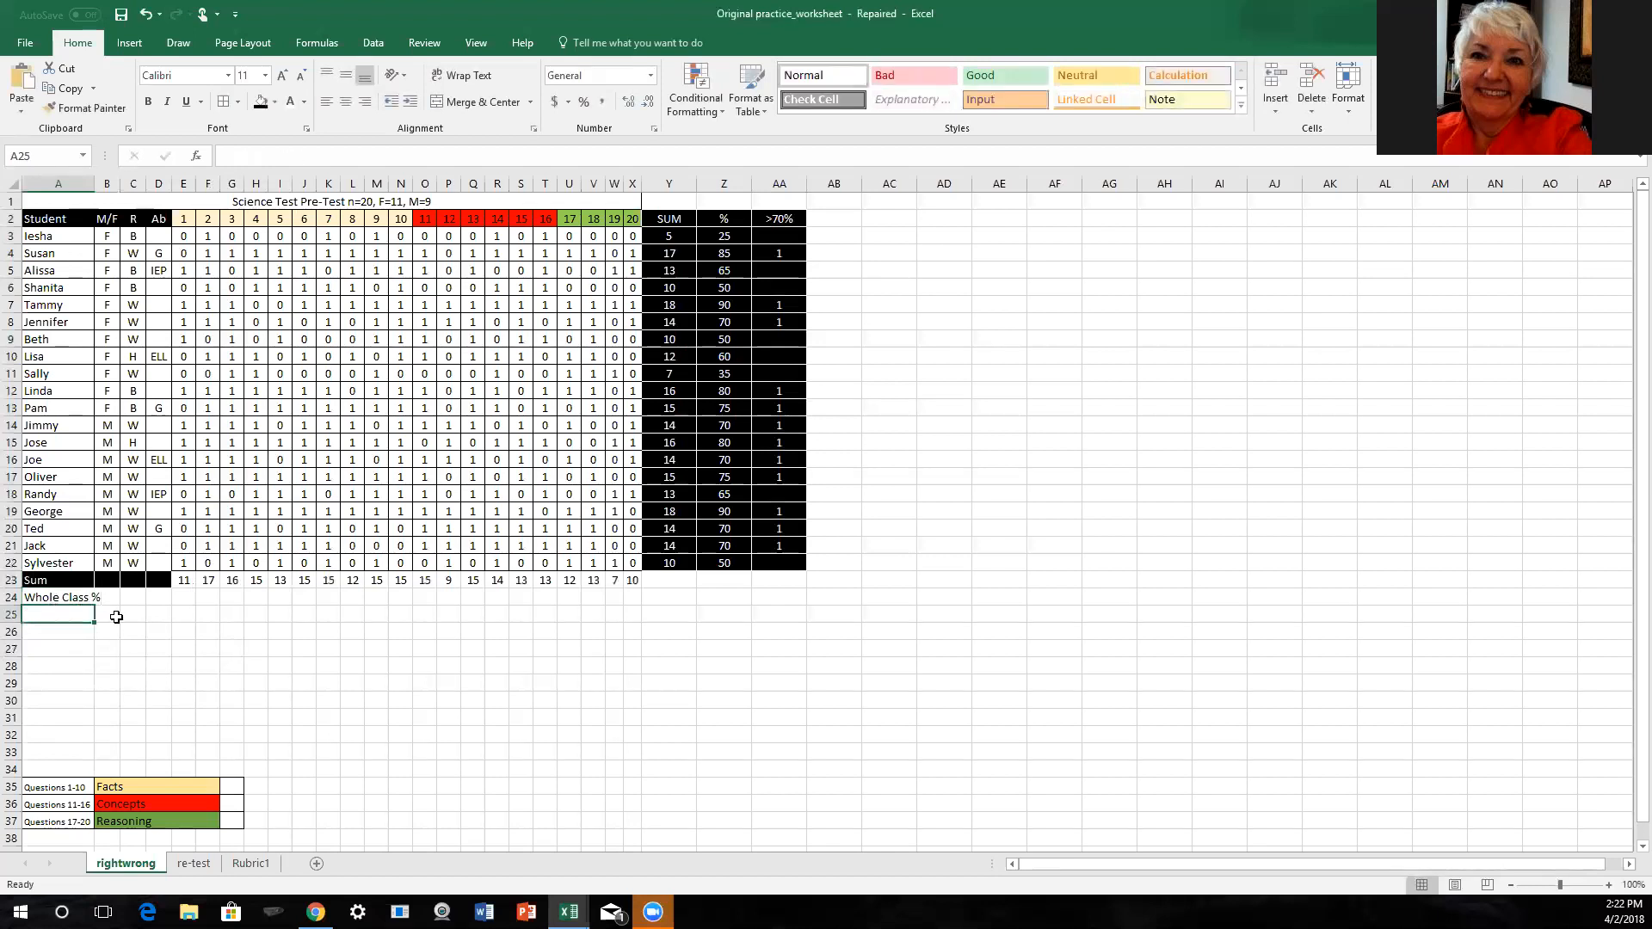
pyautogui.click(75, 597)
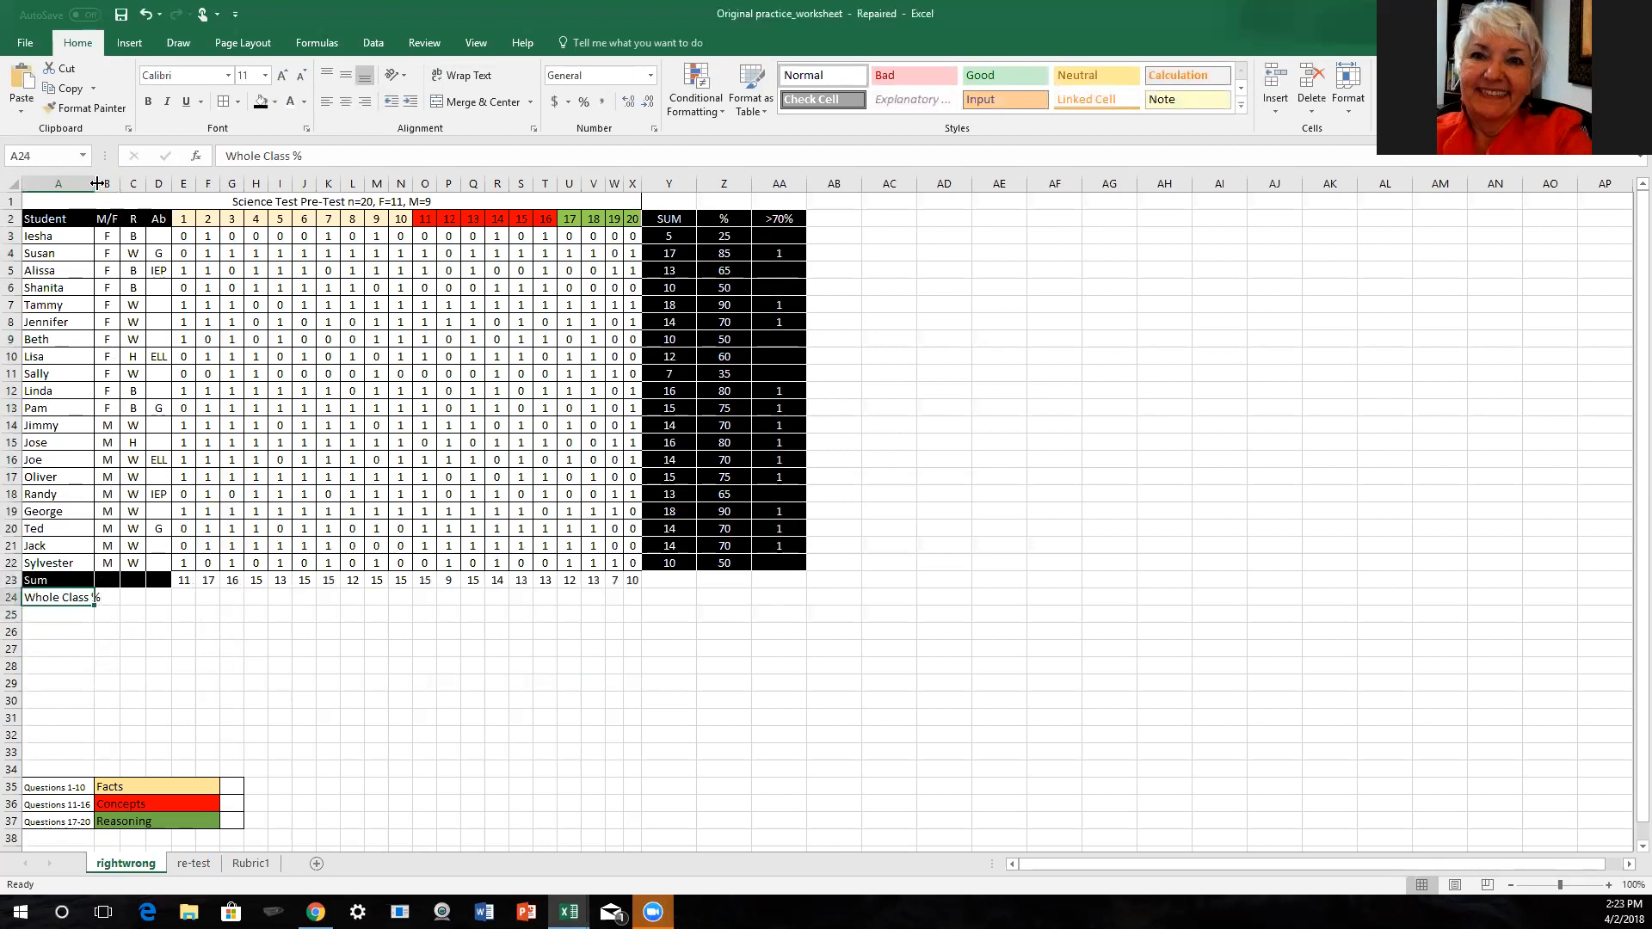
pyautogui.moveTo(91, 182); pyautogui.dragTo(104, 184)
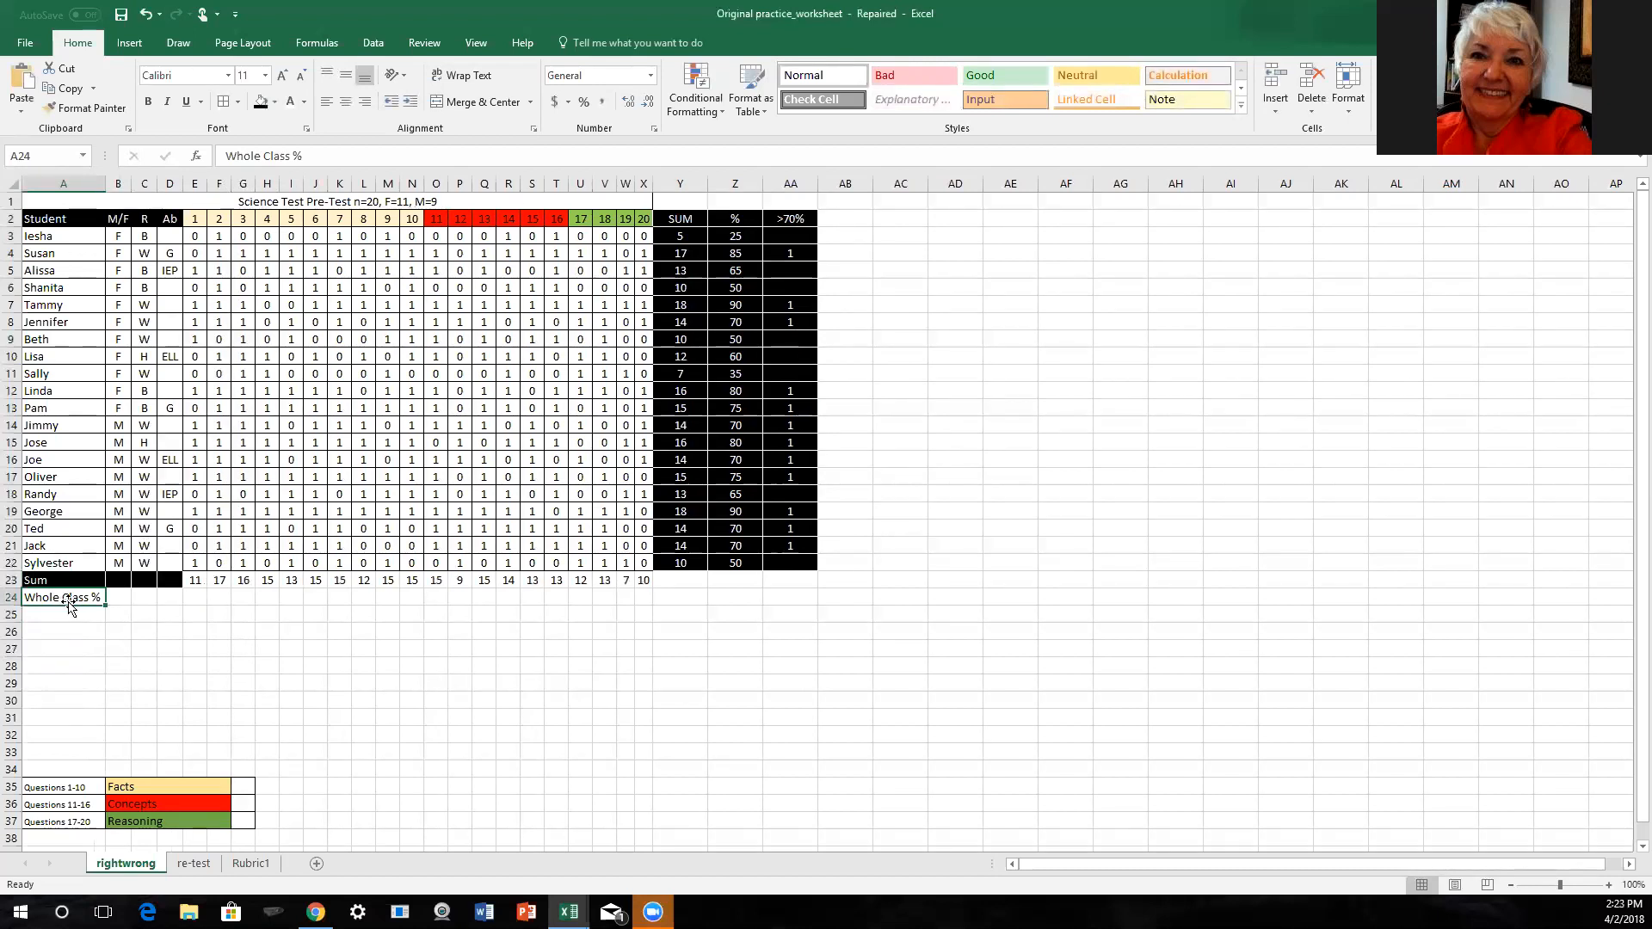
# - Format A24:D24 with a black fill, white text and all borders
pyautogui.moveTo(70, 607); pyautogui.dragTo(173, 598)
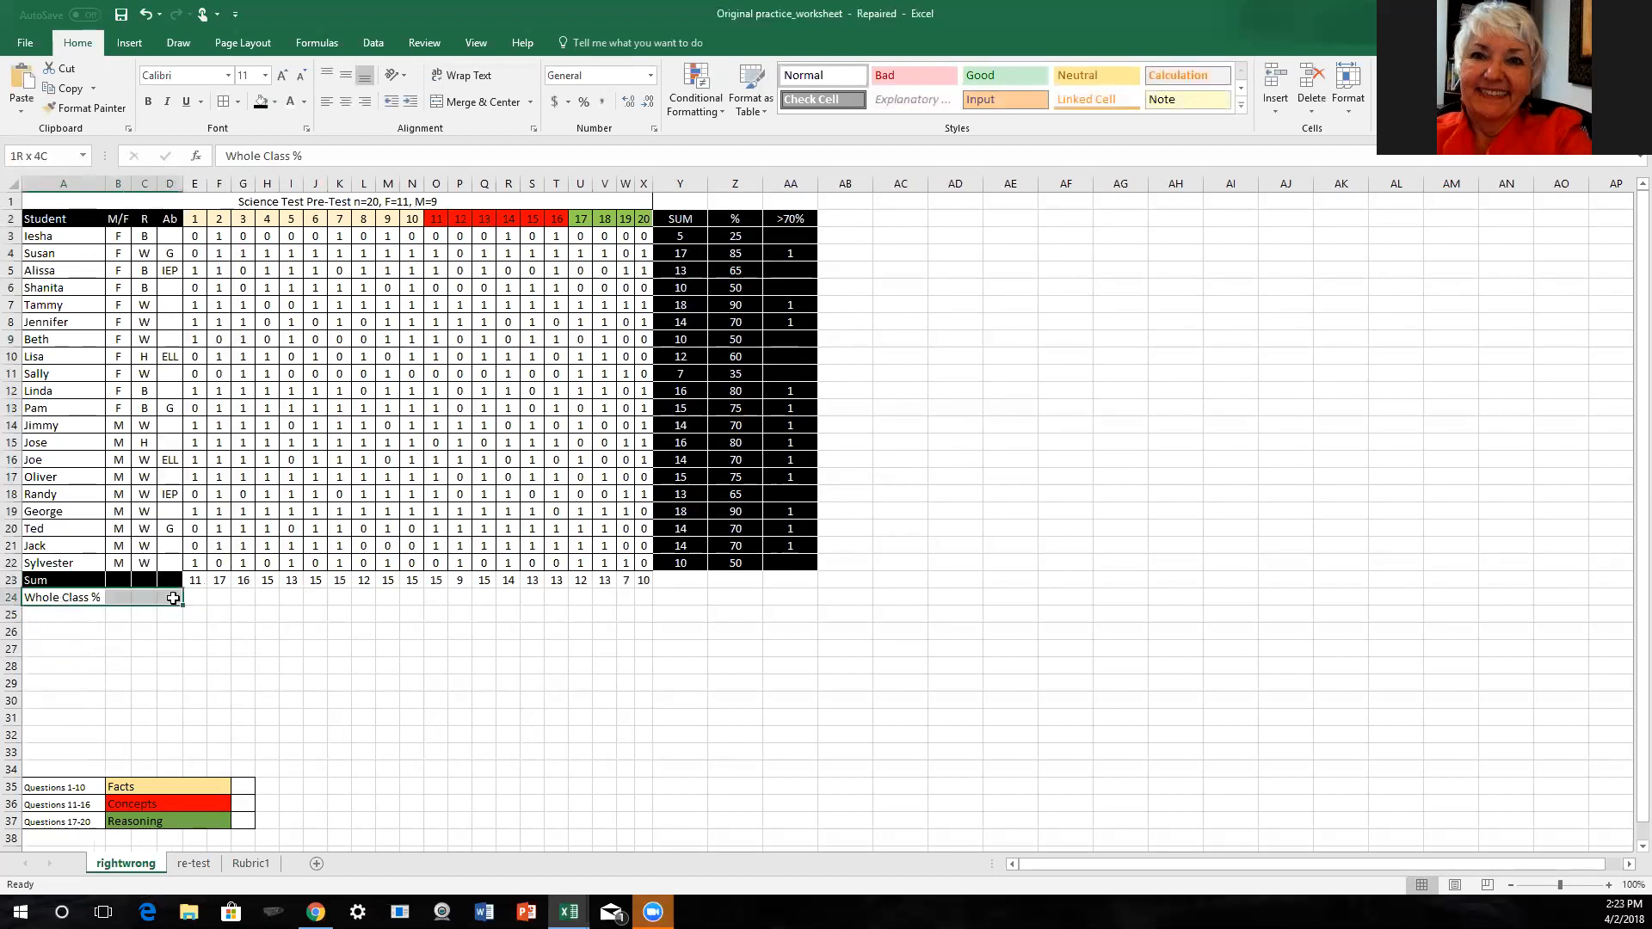
pyautogui.click(261, 102)
pyautogui.click(291, 102)
pyautogui.click(222, 102)
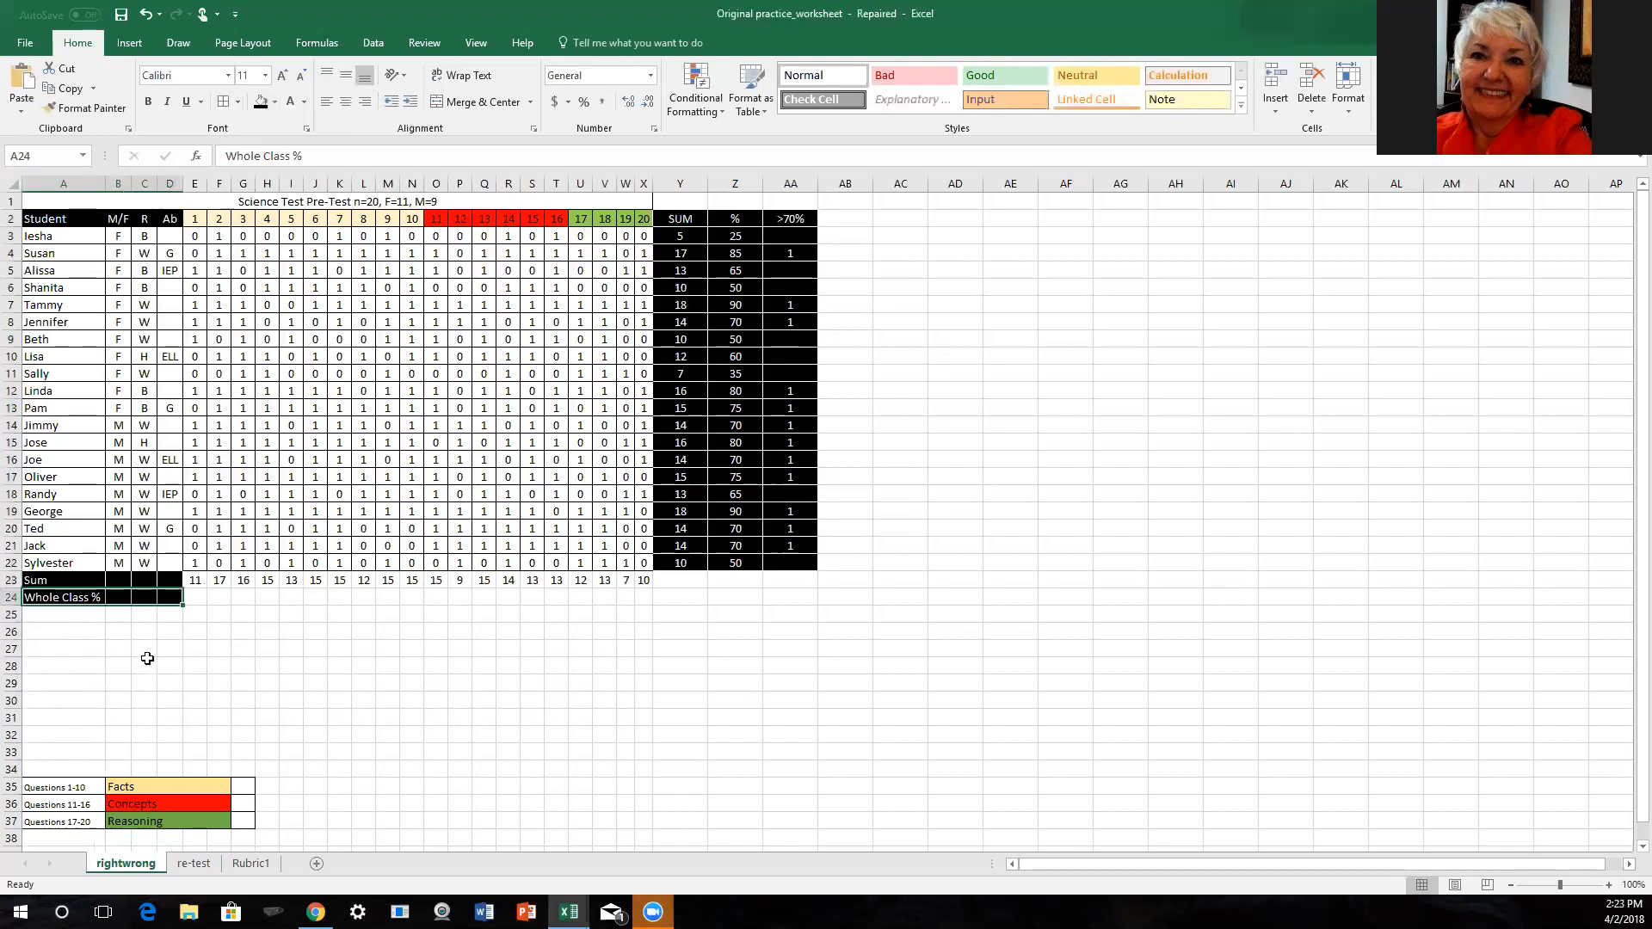
pyautogui.click(172, 629)
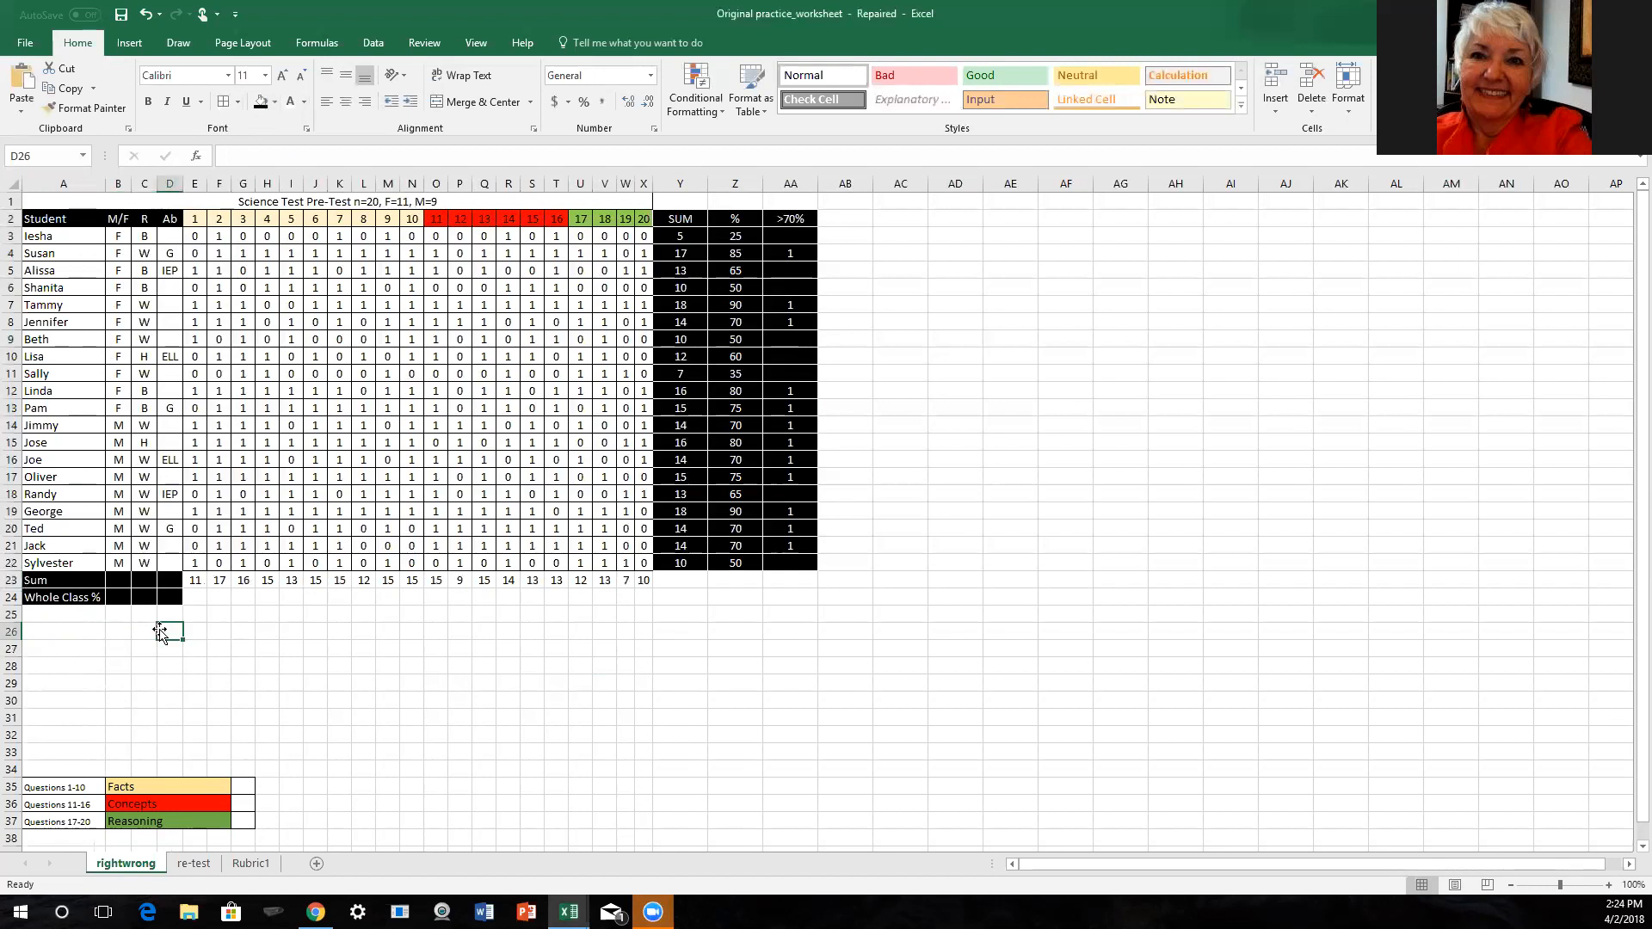
pyautogui.click(198, 593)
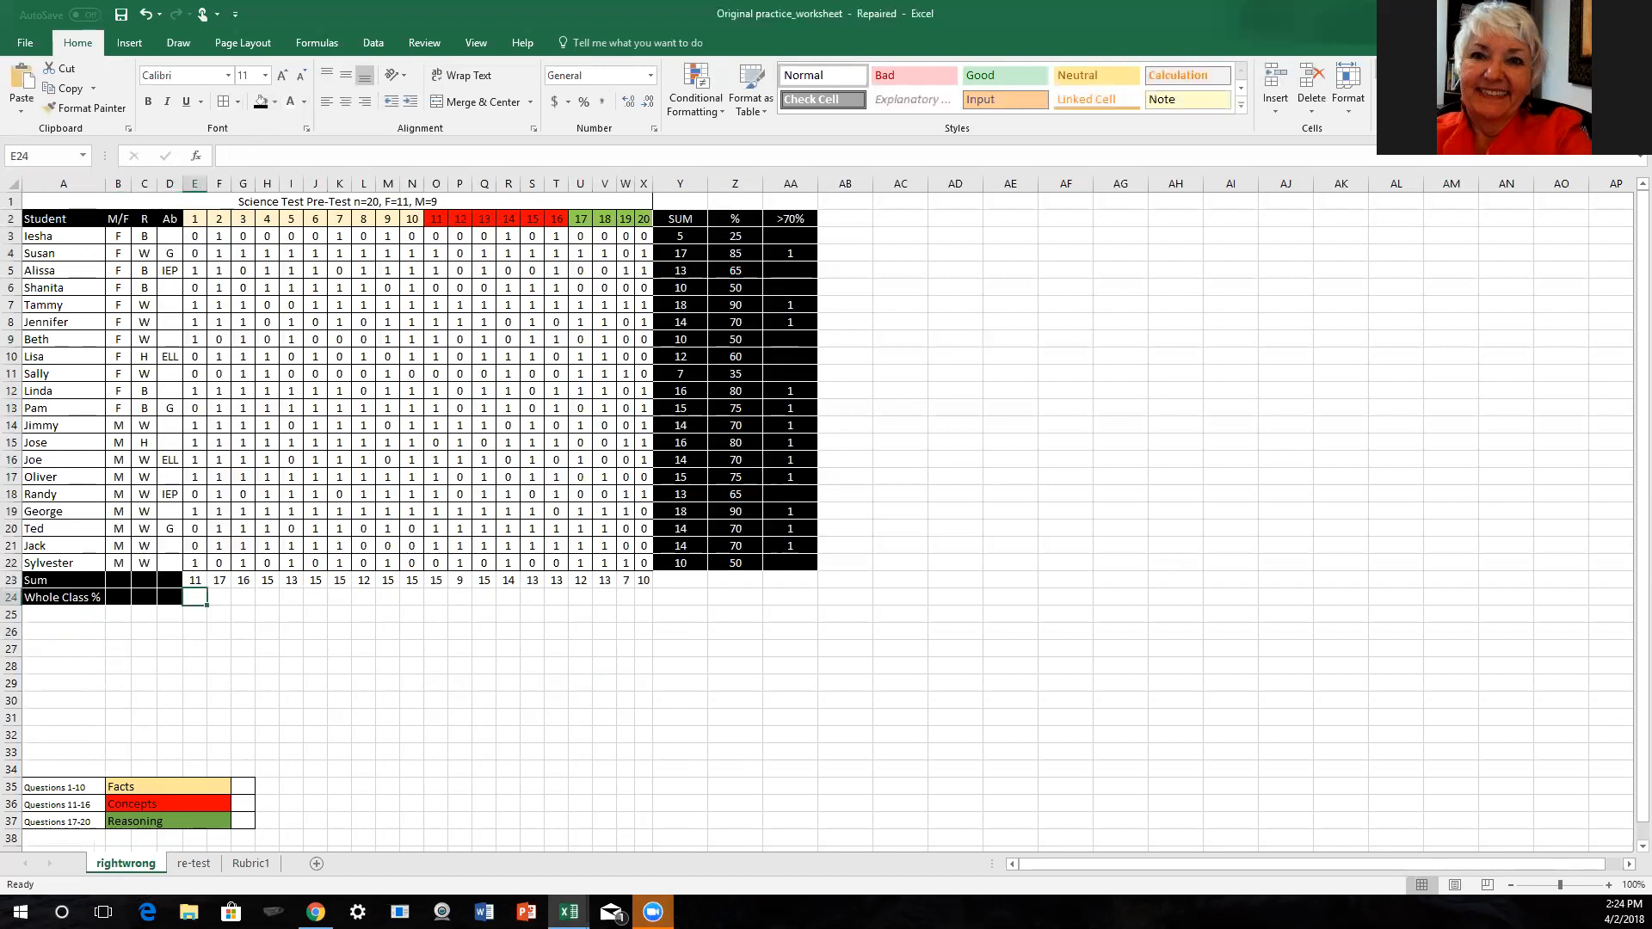
pyautogui.hotkey('alt', '=')
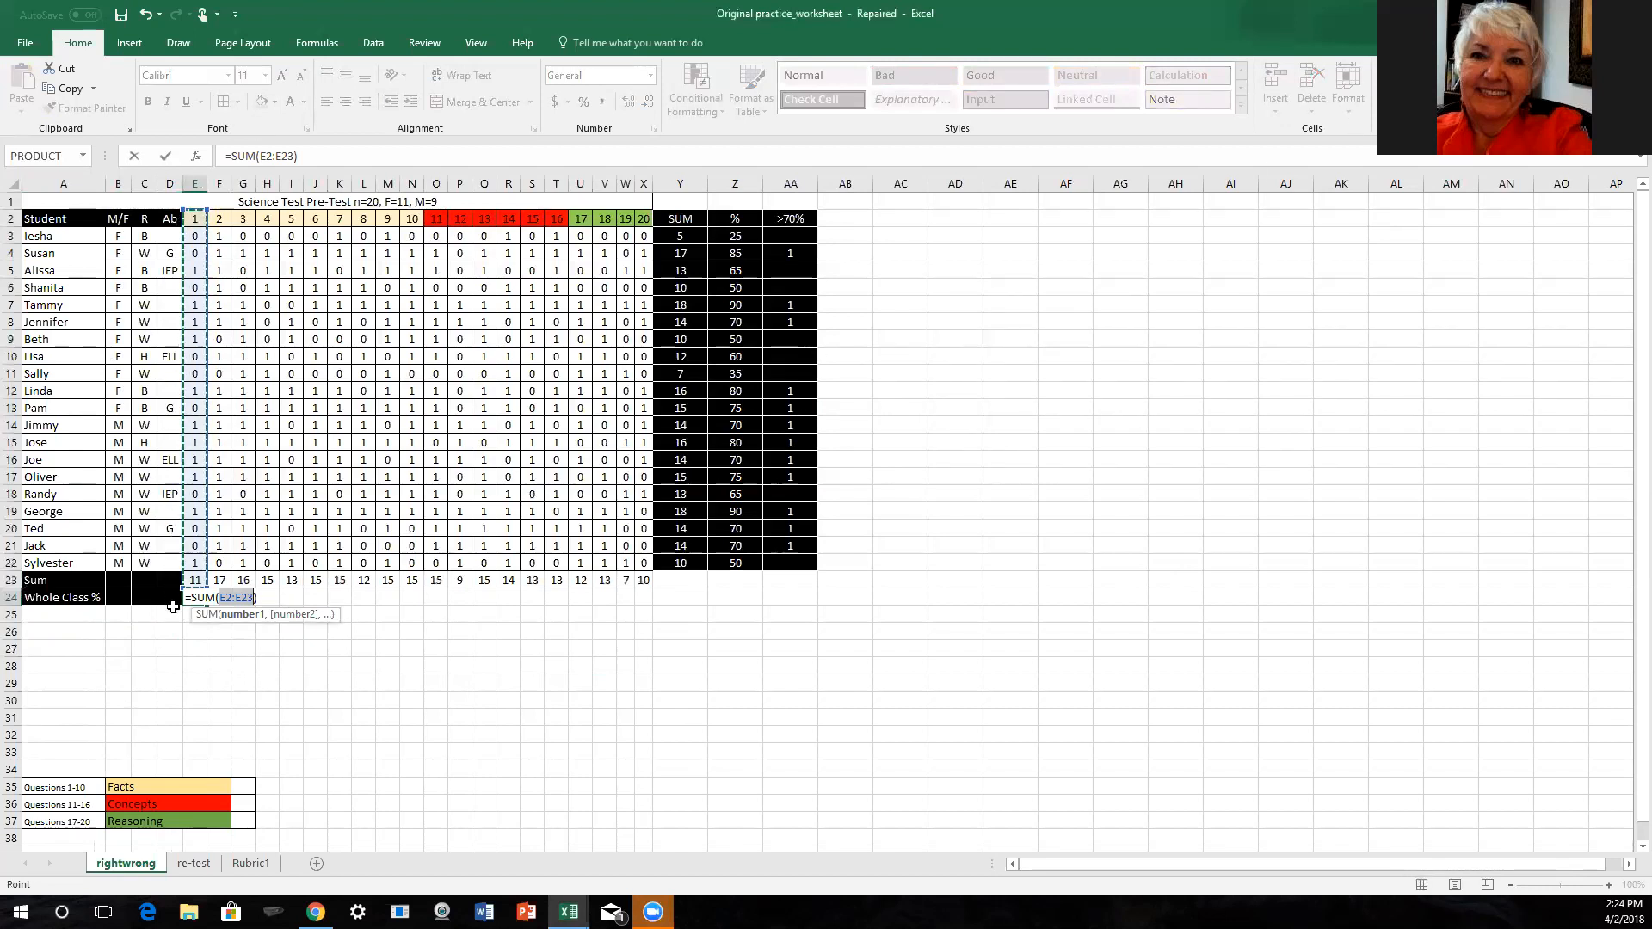
pyautogui.click(176, 684)
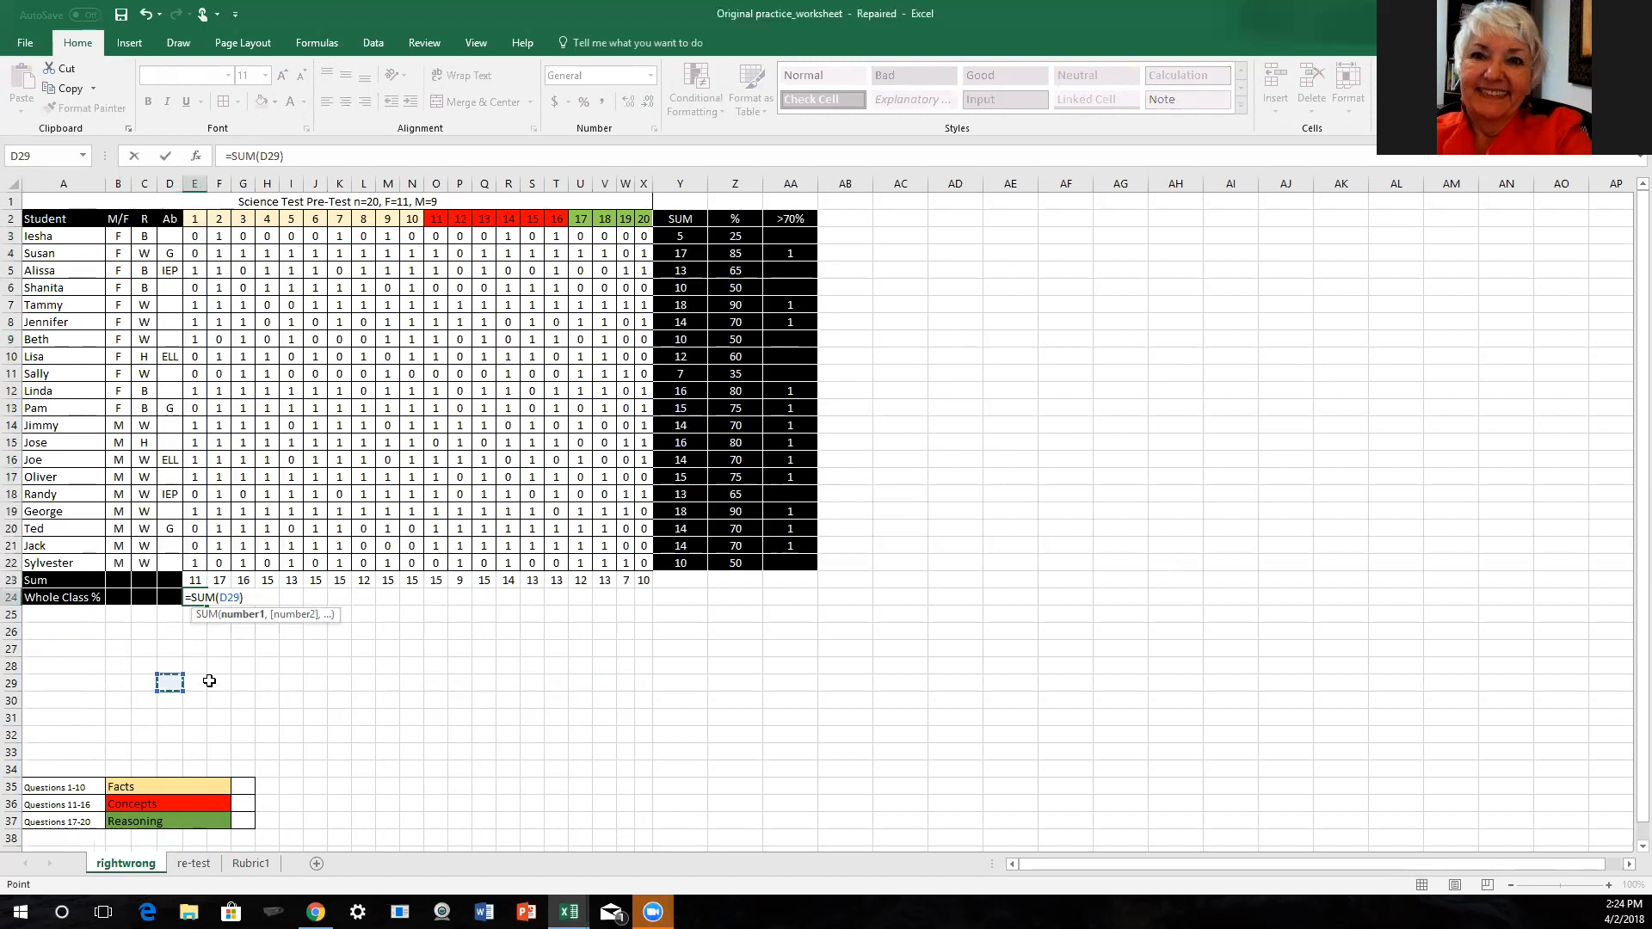
pyautogui.press('BackSpace')
pyautogui.press('Return')
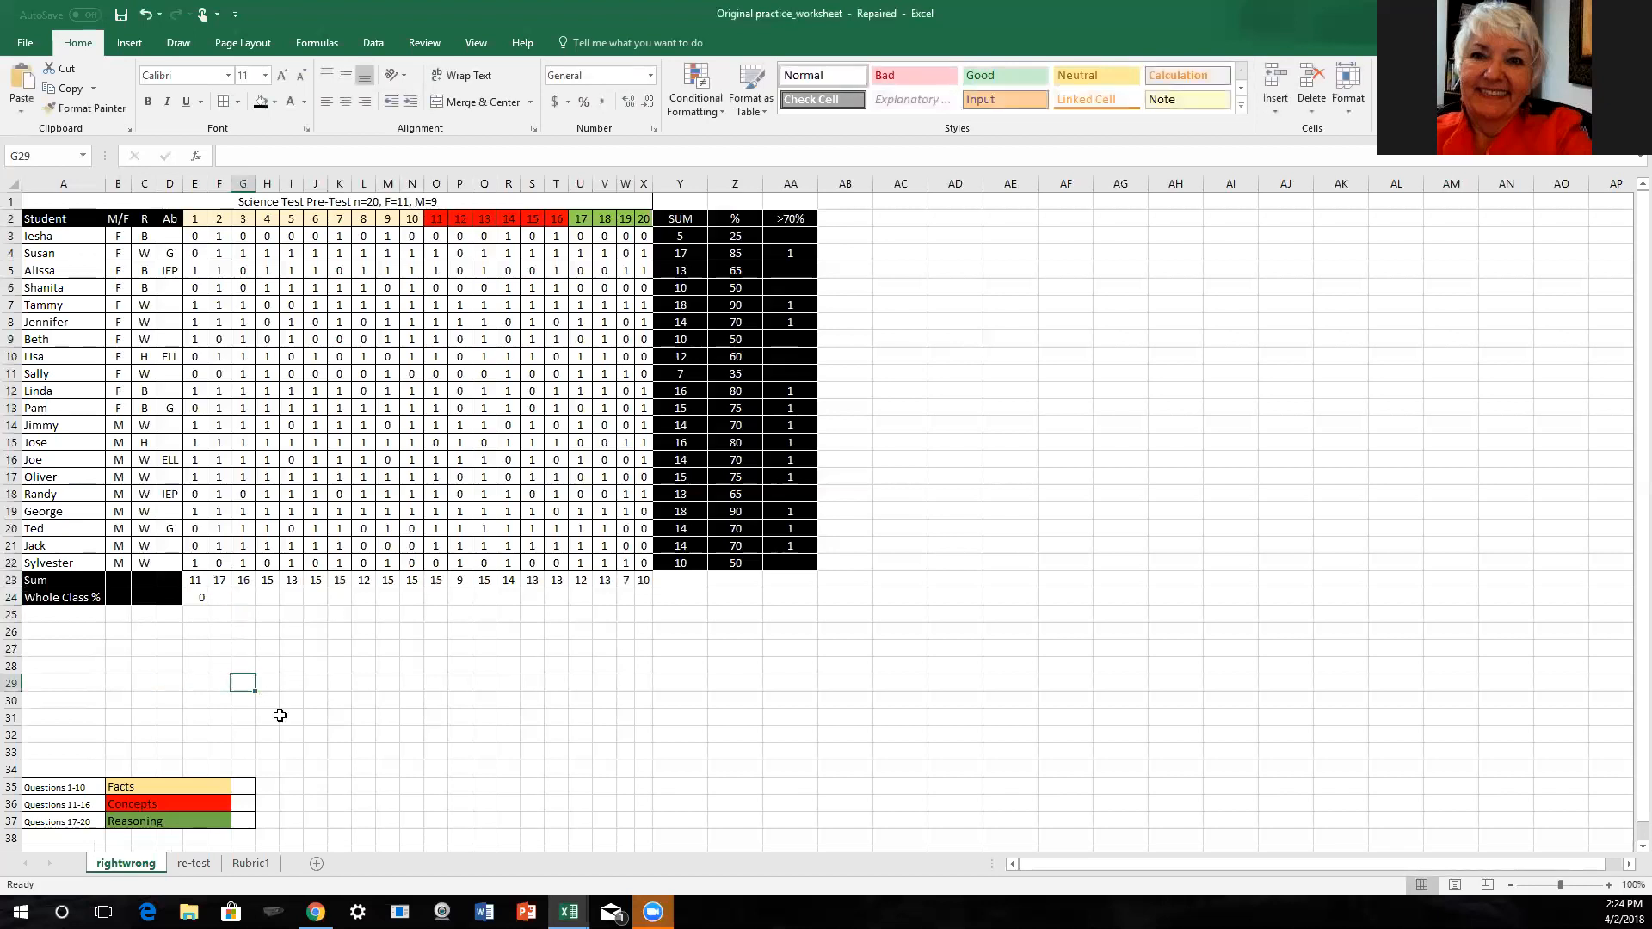
pyautogui.click(191, 602)
pyautogui.press('Delete')
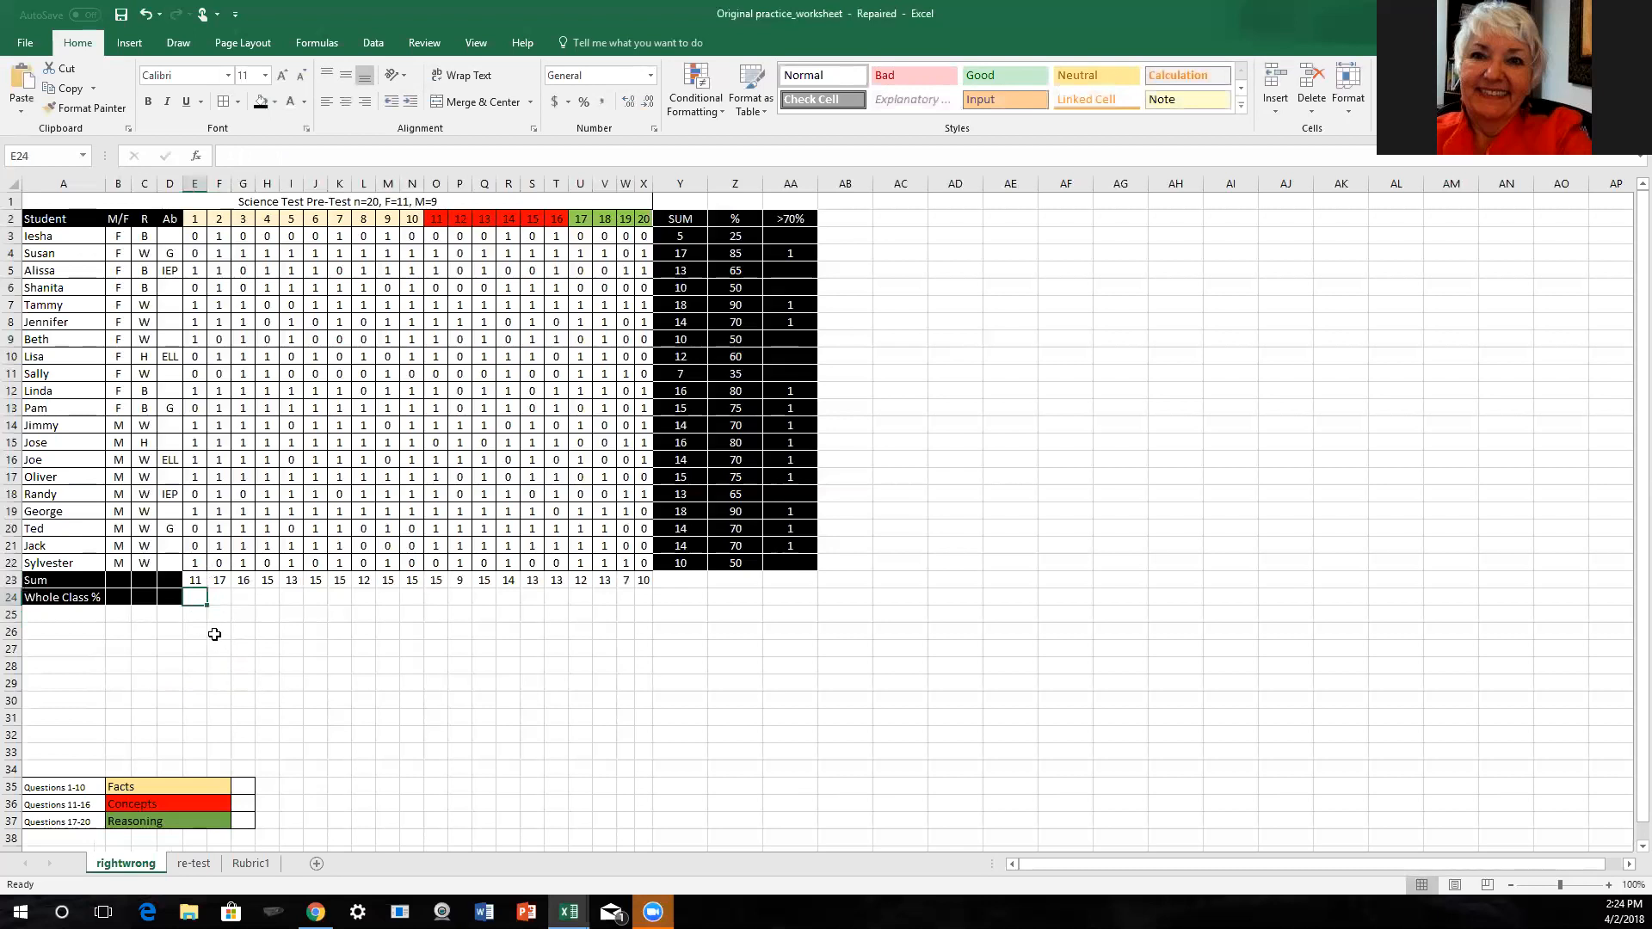
# - Insert an AutoSum calculation in cell E24 based on the question 1 total in E23
pyautogui.click(198, 577)
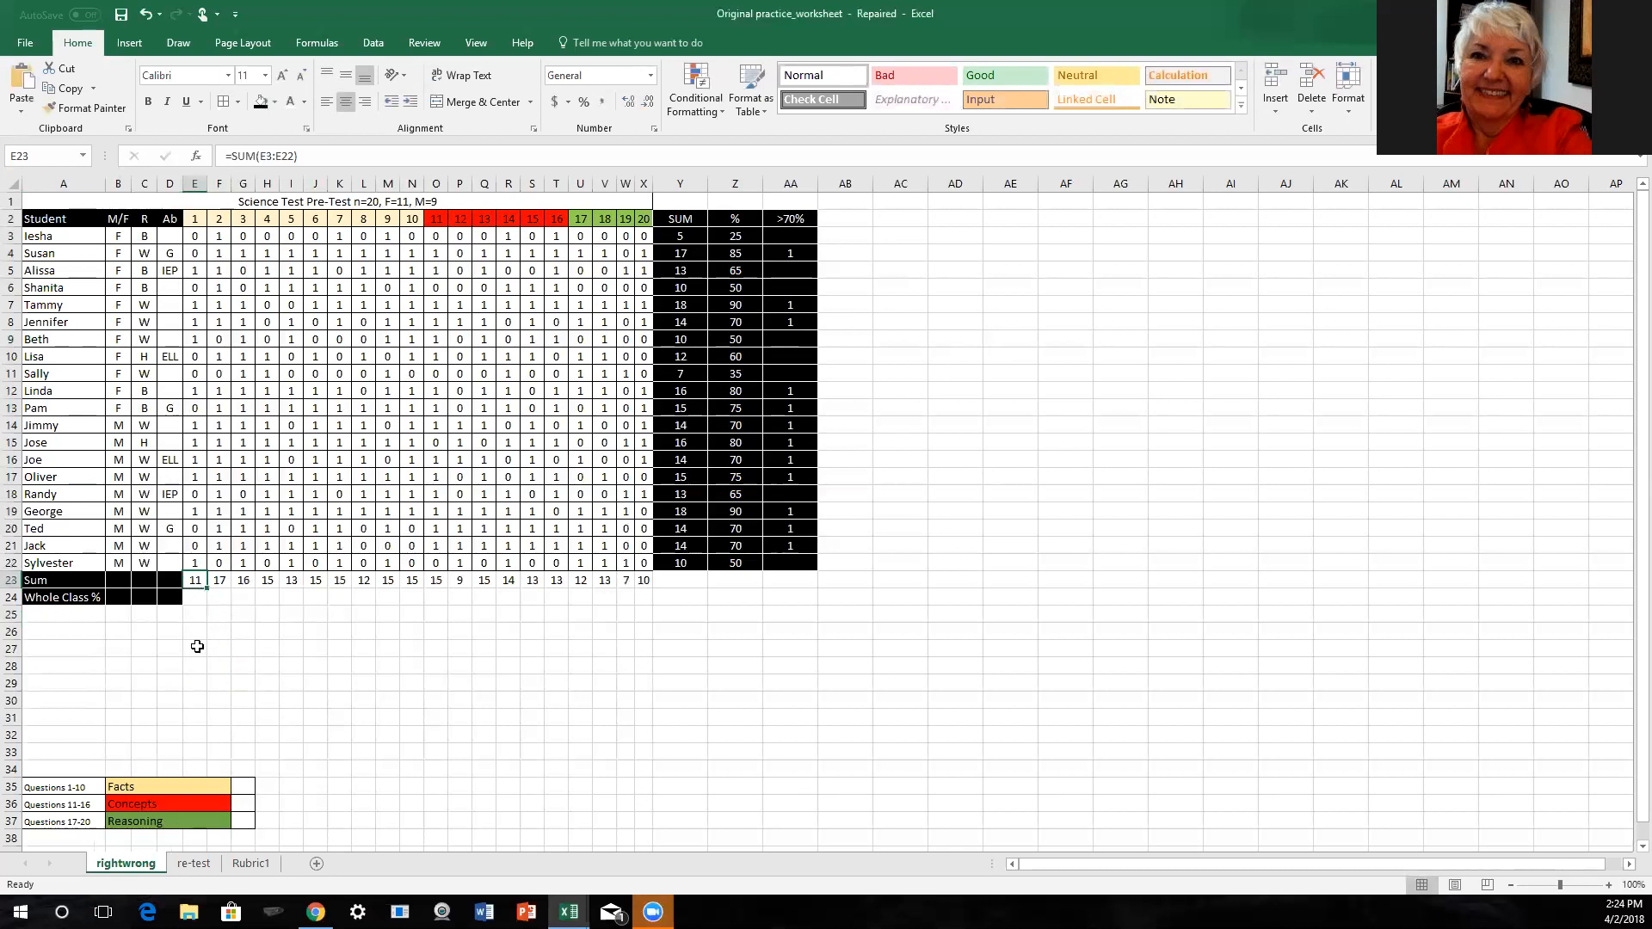
pyautogui.keyDown('shift'); pyautogui.click(190, 600); pyautogui.keyUp('shift')
pyautogui.click(1445, 69)
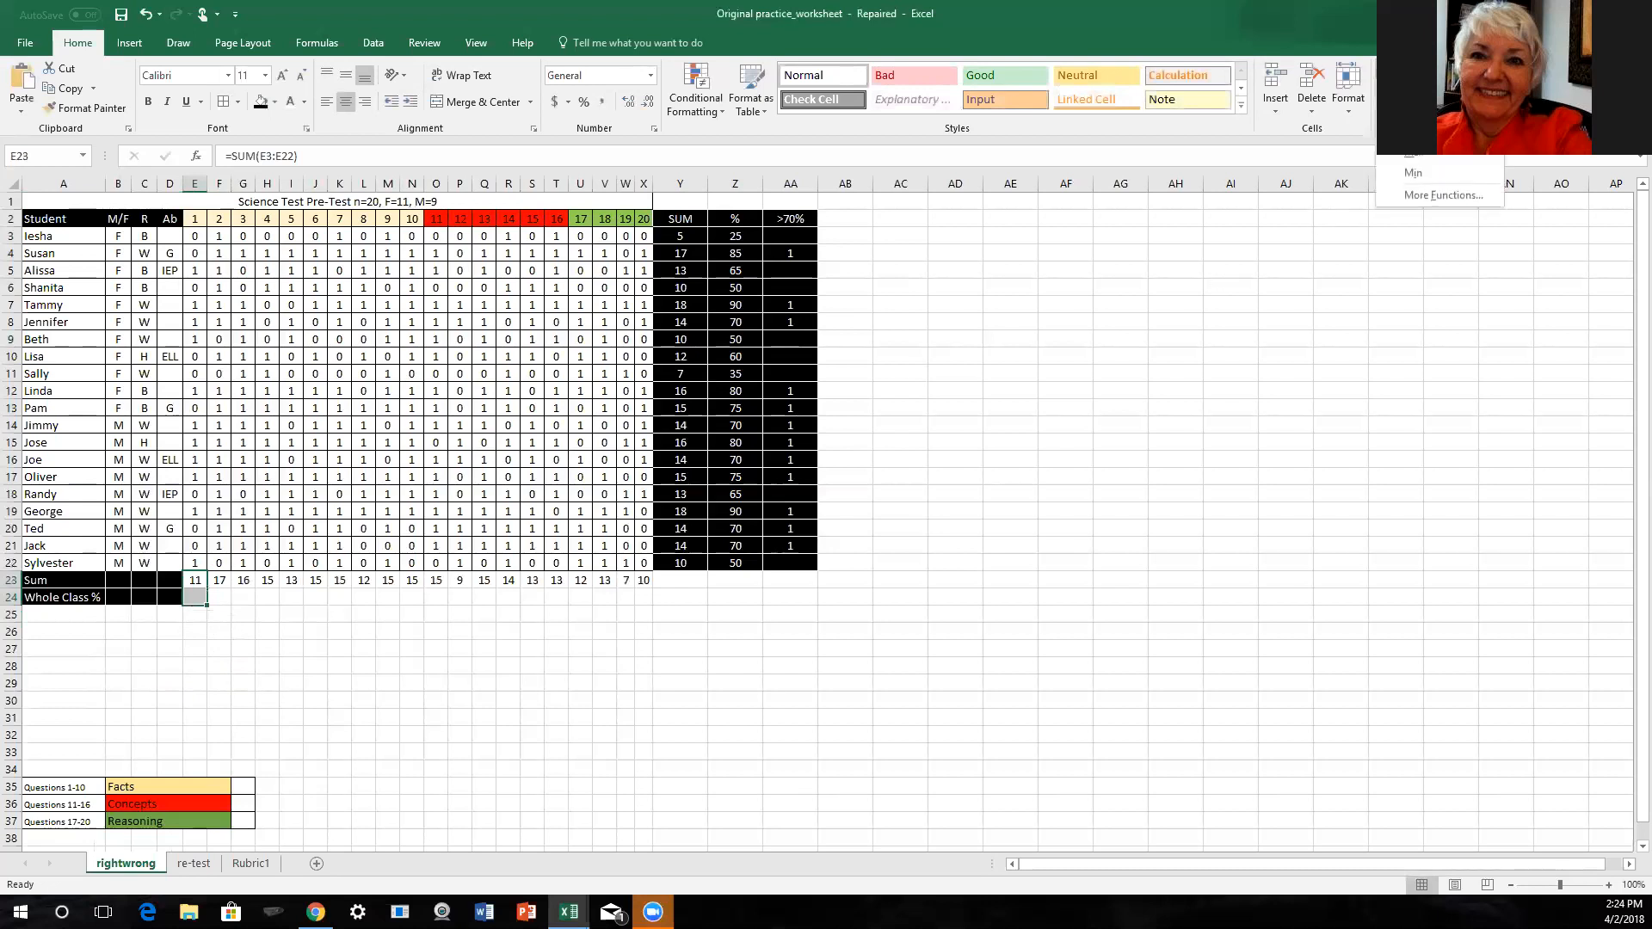
pyautogui.click(1426, 111)
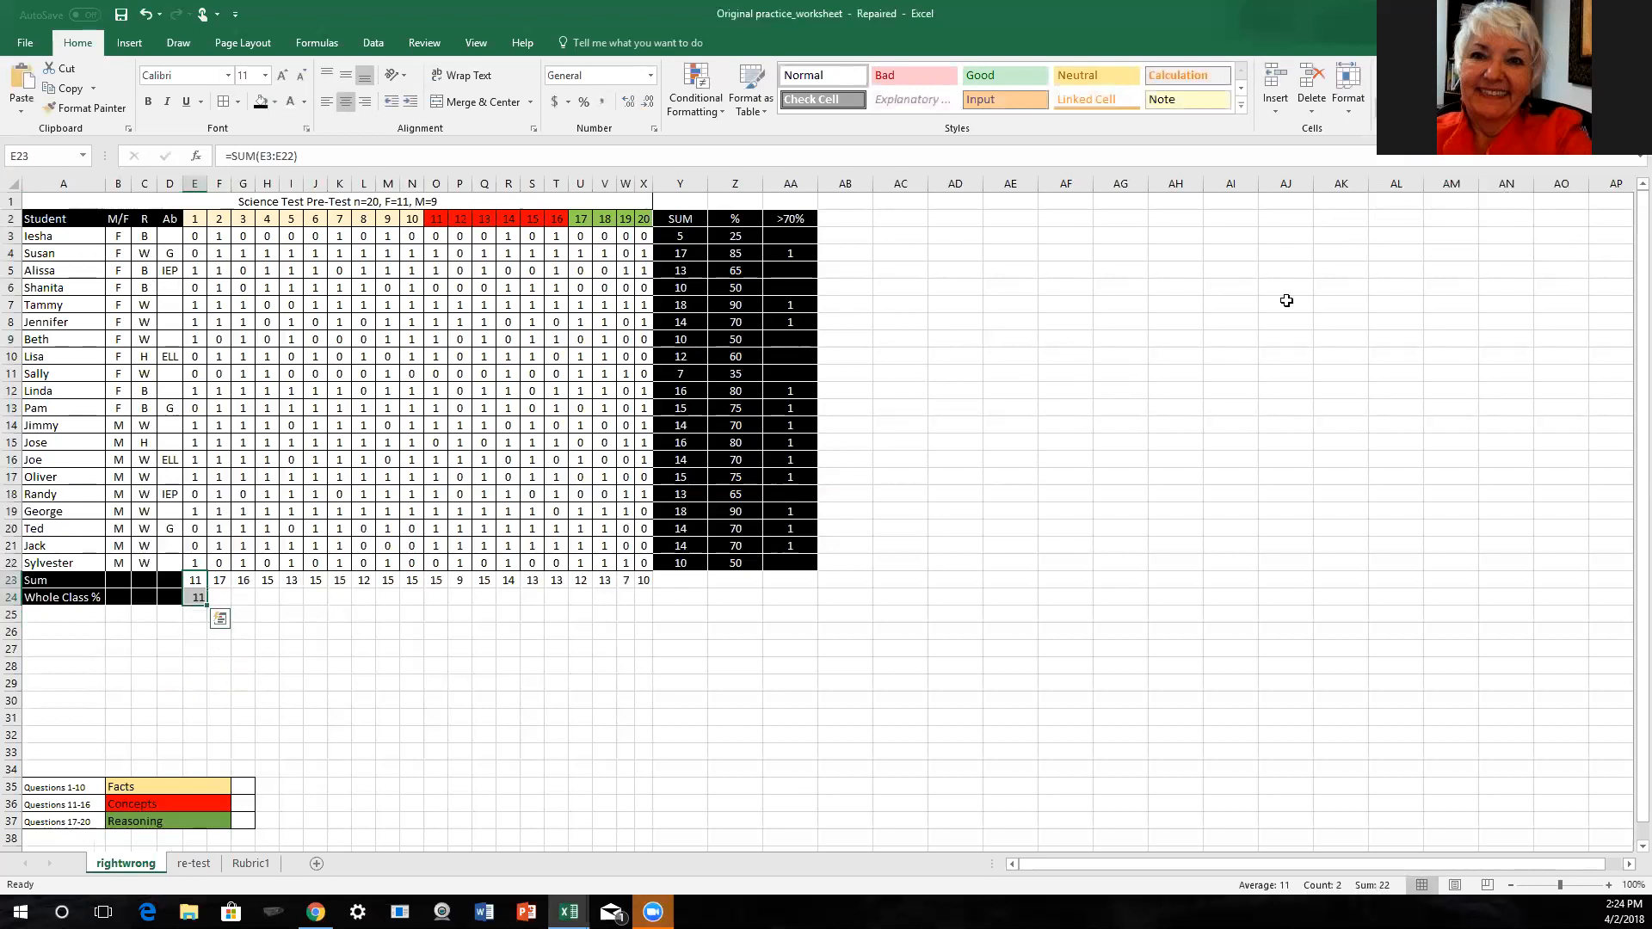
# - Replace the calculation in cell E24 with =SUM(E23)/20*100 for question 1's whole-class percentage
pyautogui.click(194, 599)
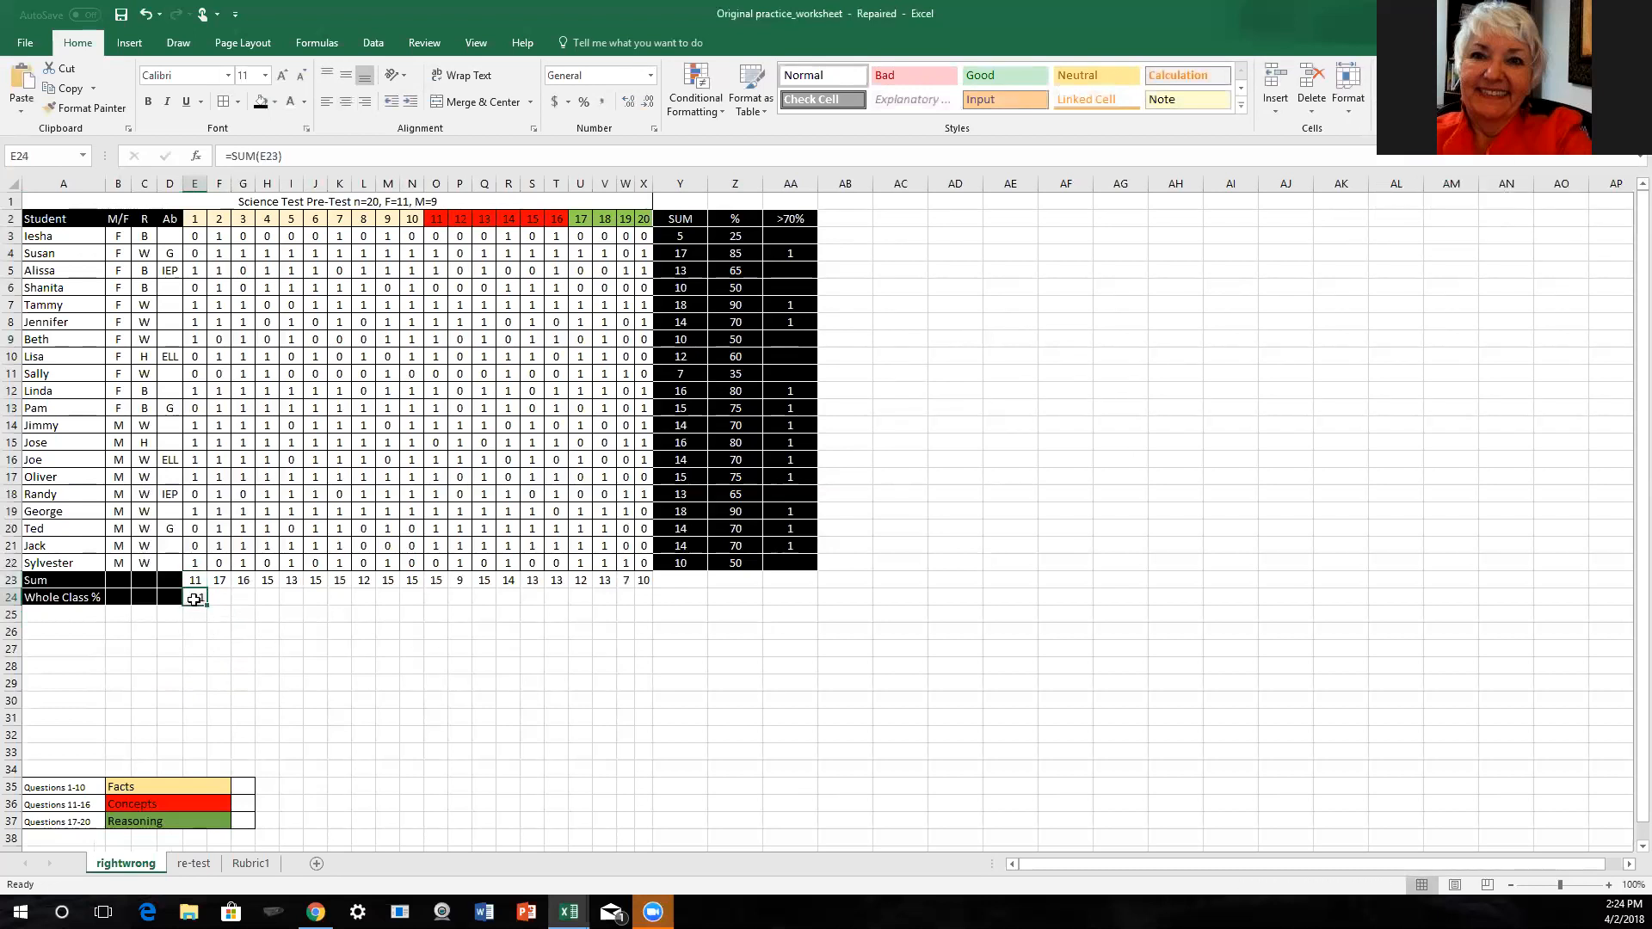
pyautogui.press('Delete')
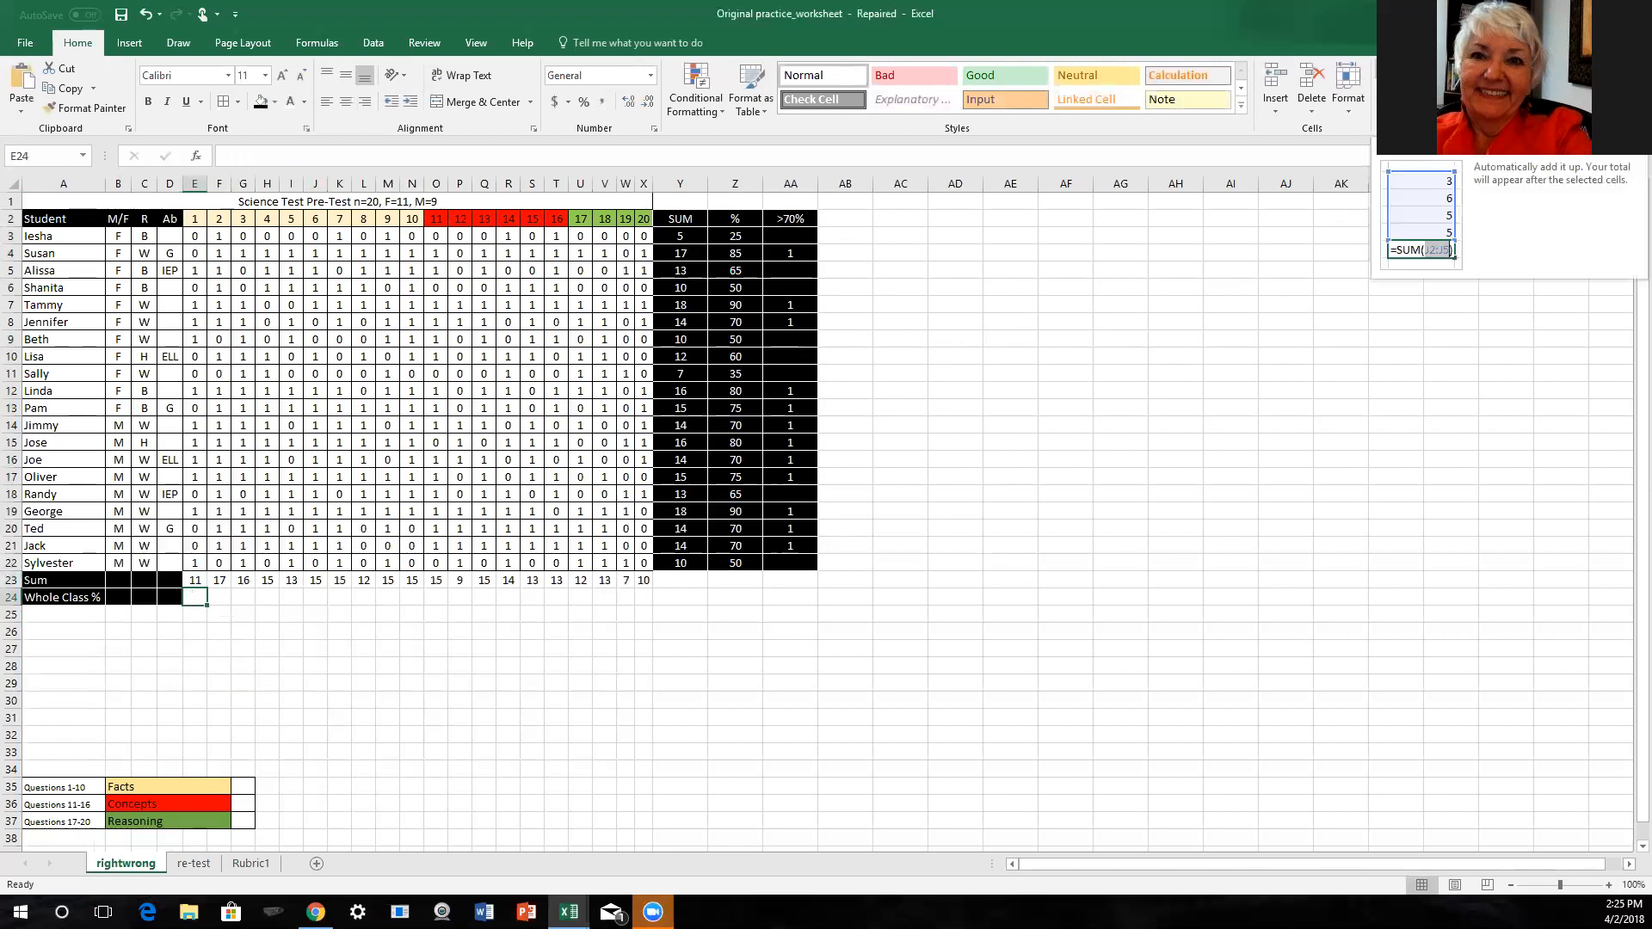
pyautogui.click(1411, 73)
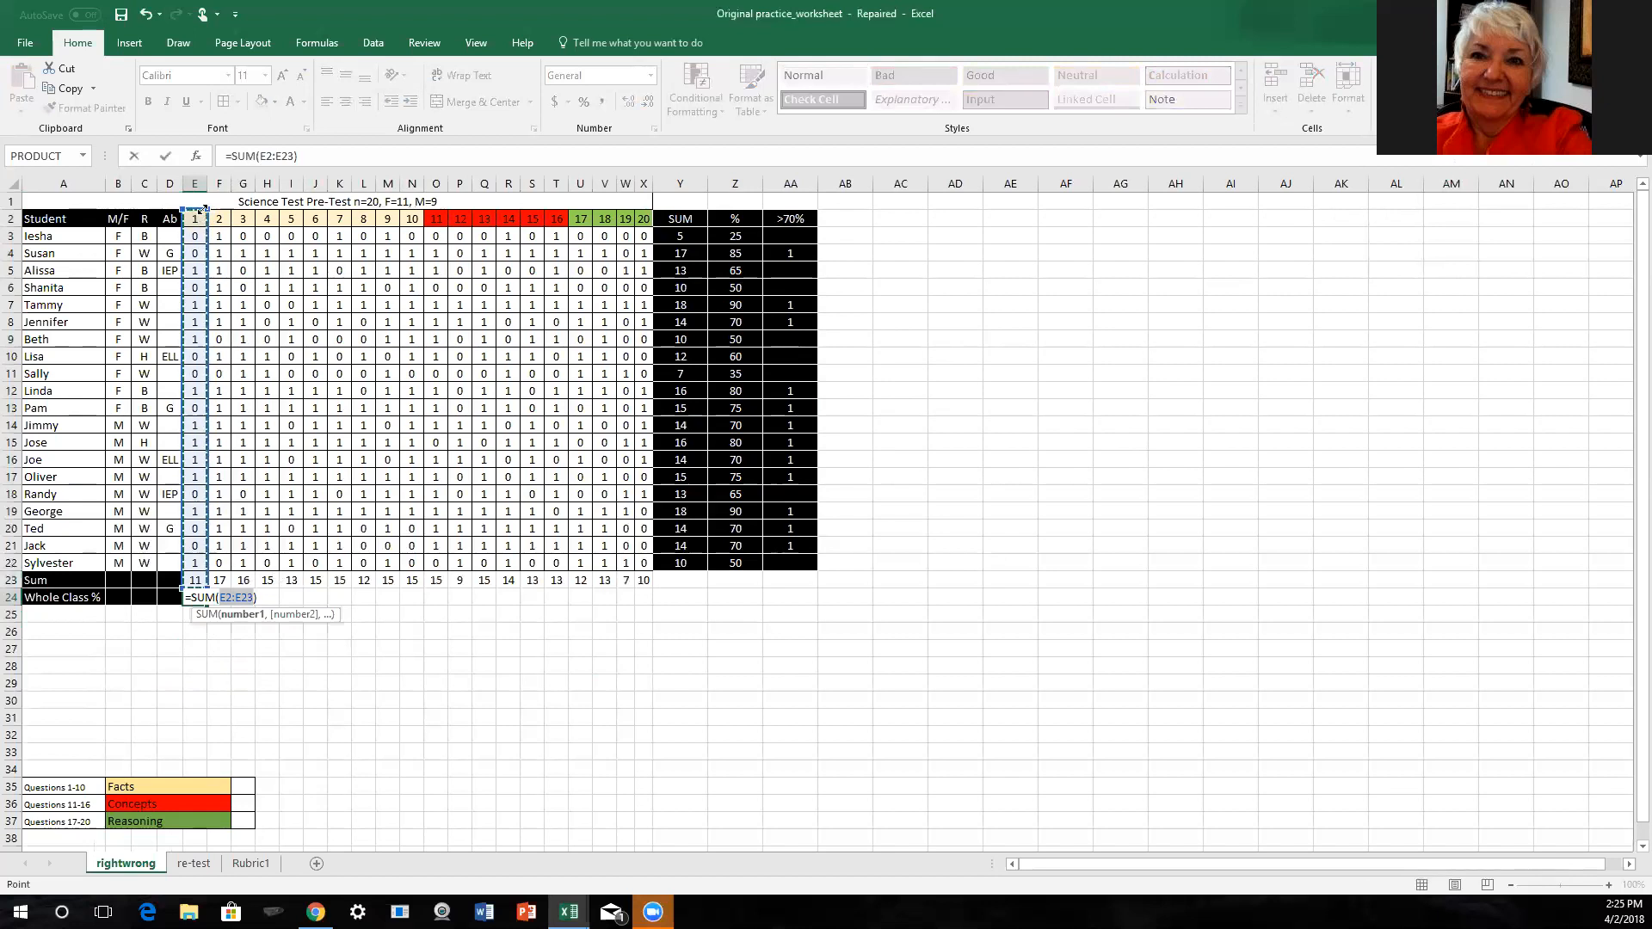
pyautogui.moveTo(207, 210); pyautogui.dragTo(199, 437)
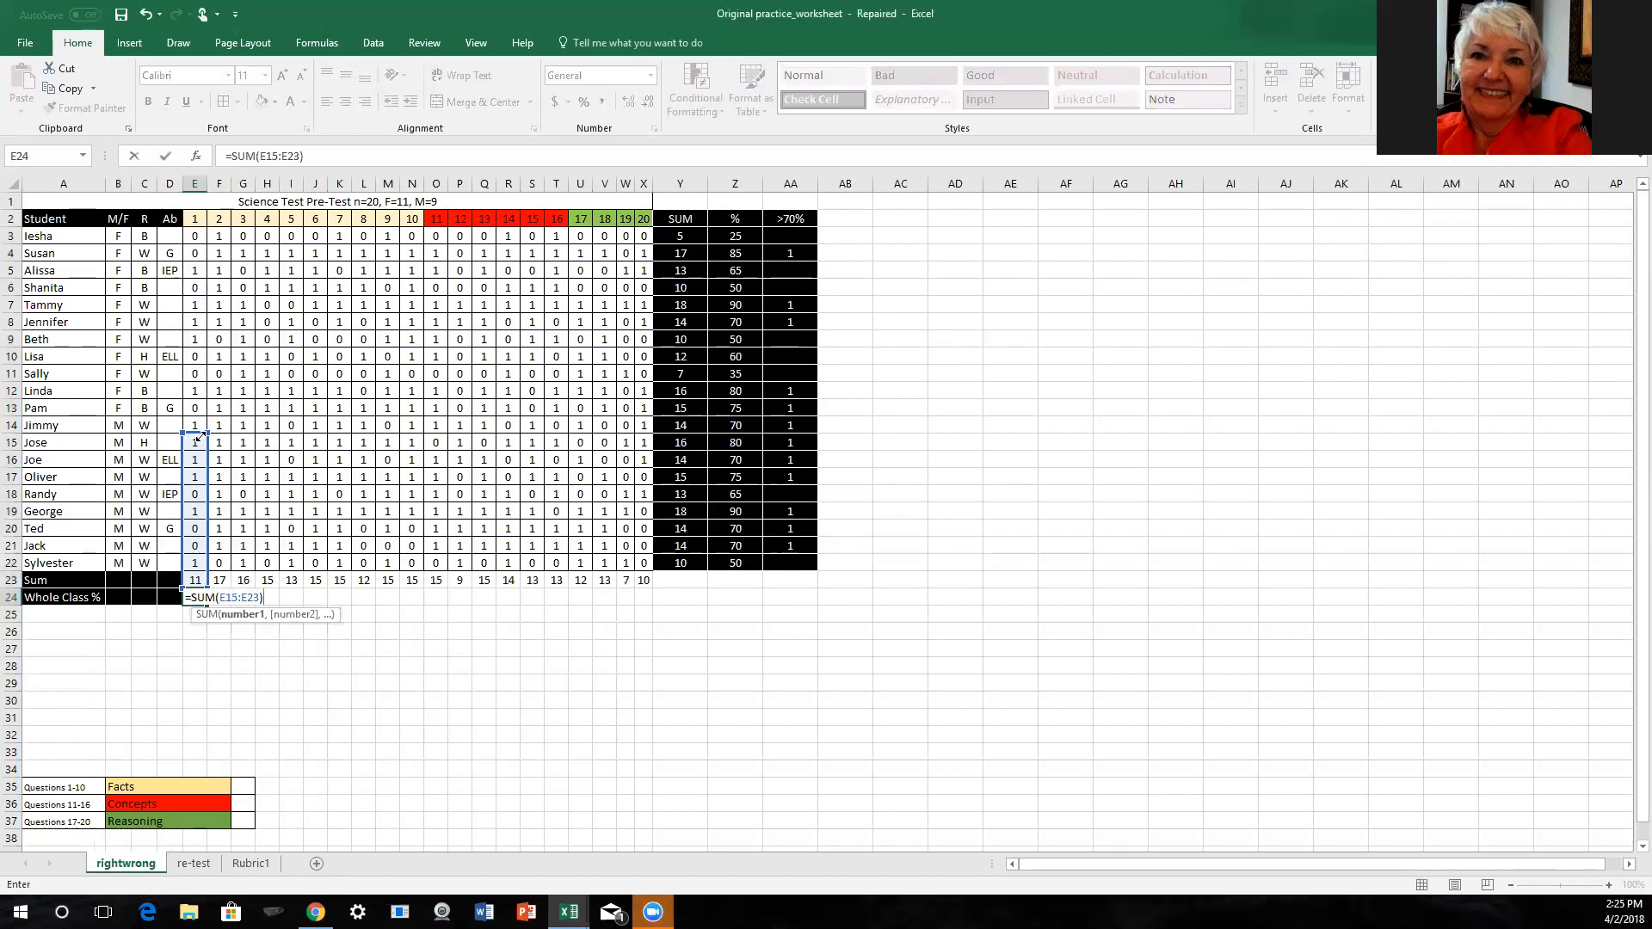
pyautogui.moveTo(199, 437); pyautogui.dragTo(193, 574)
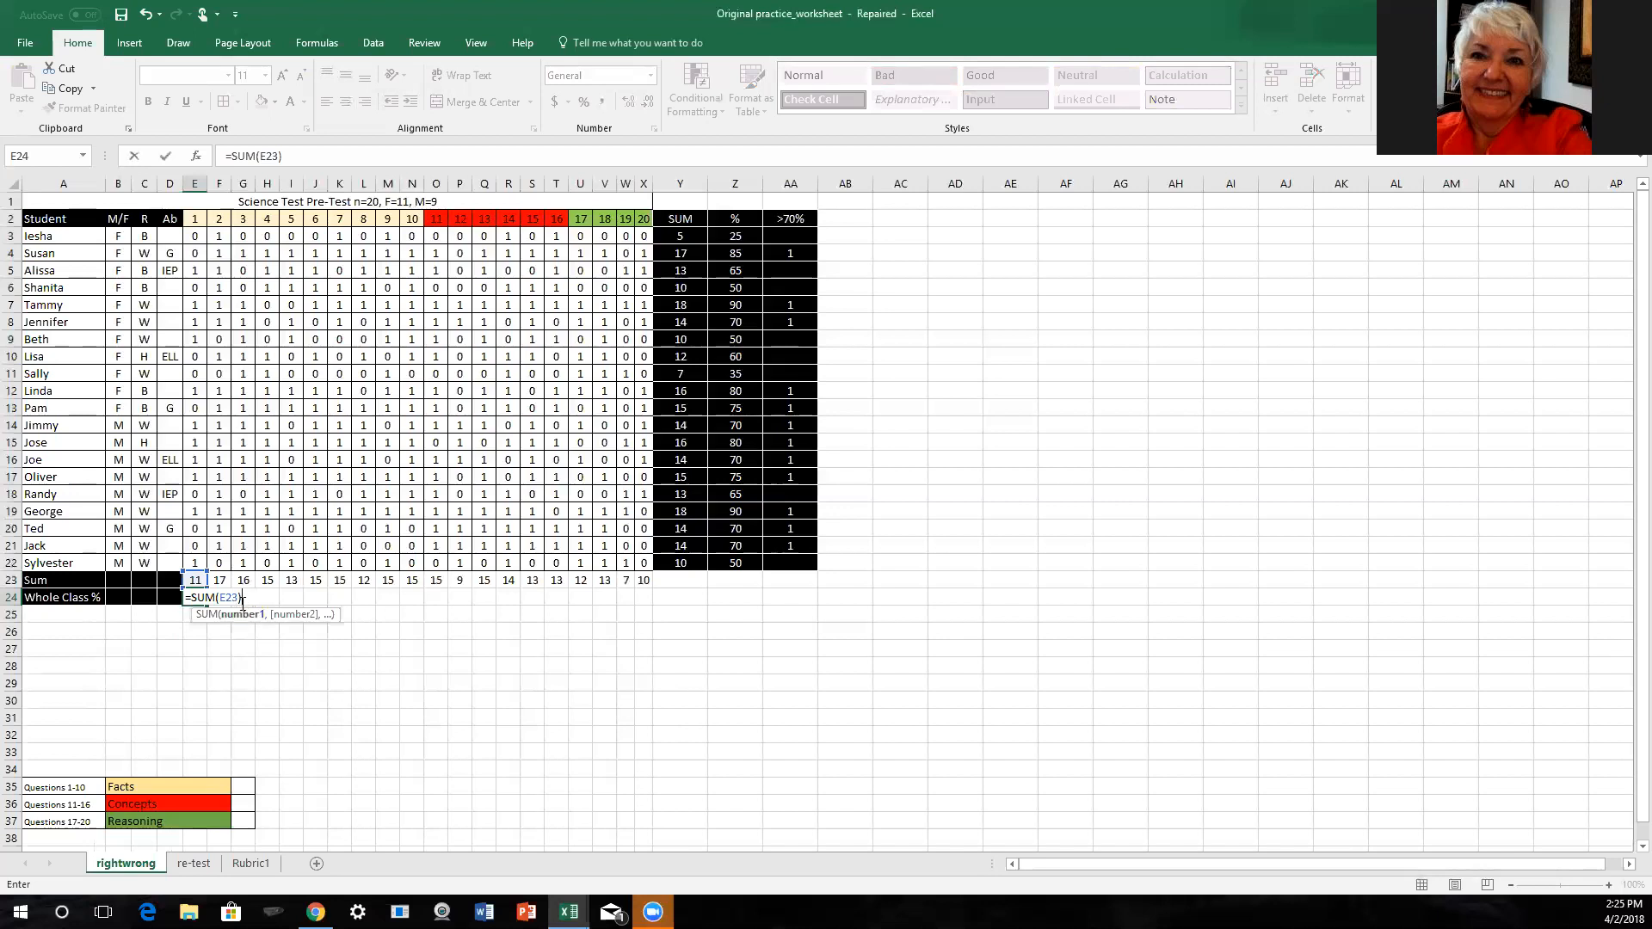
pyautogui.write('/')
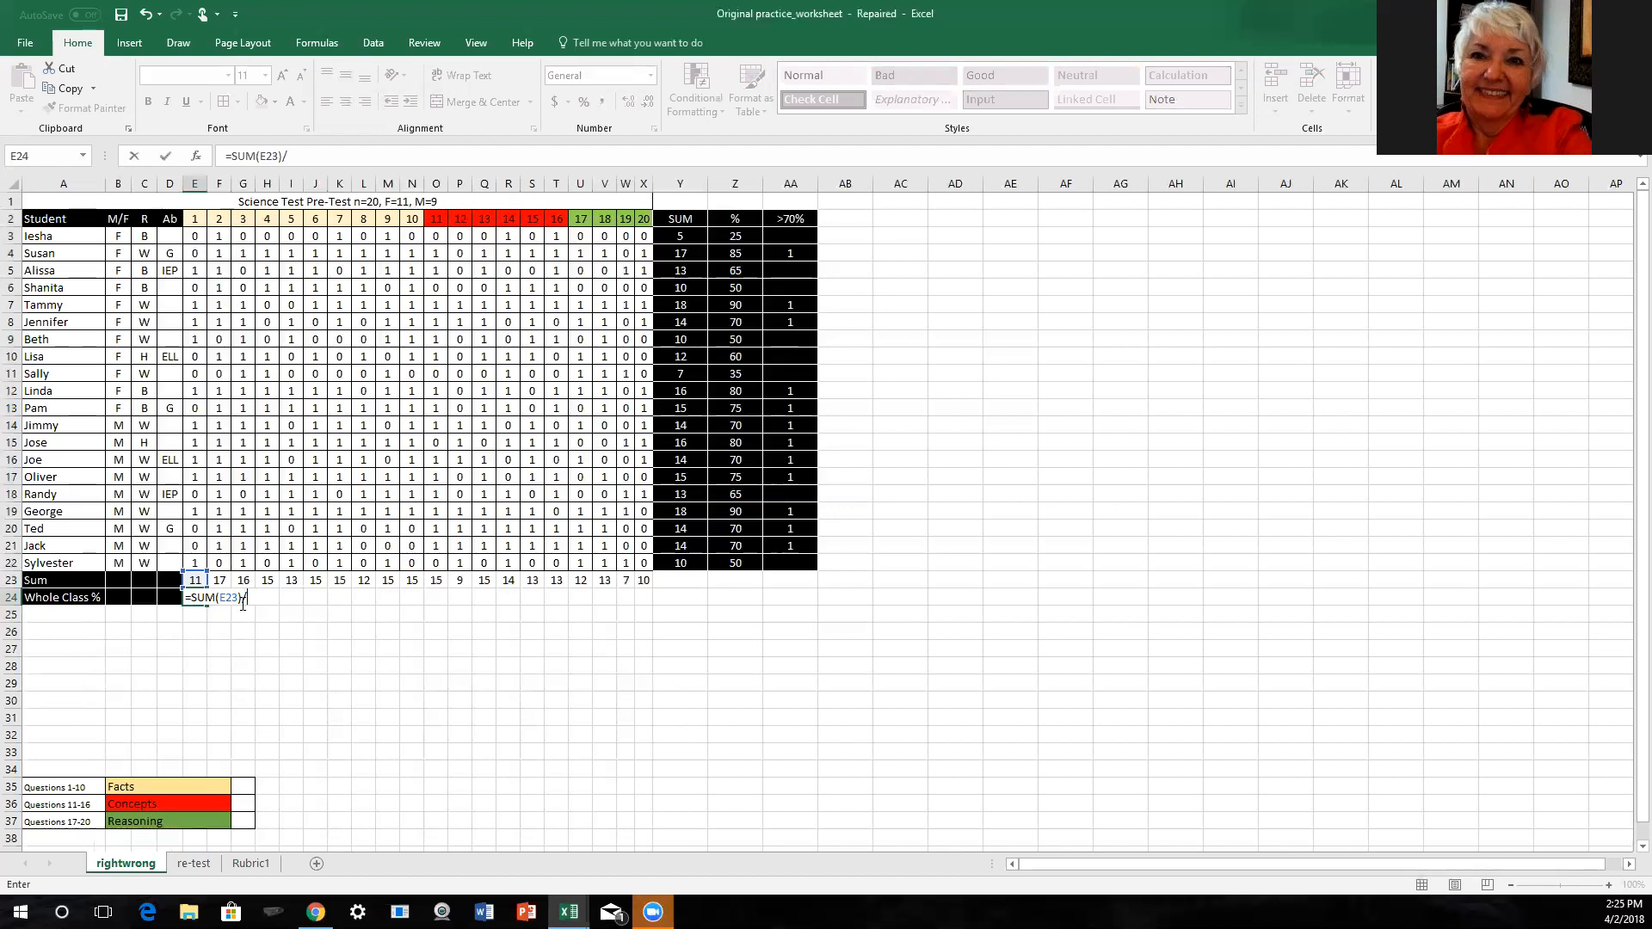
pyautogui.write('20*100')
pyautogui.press('Return')
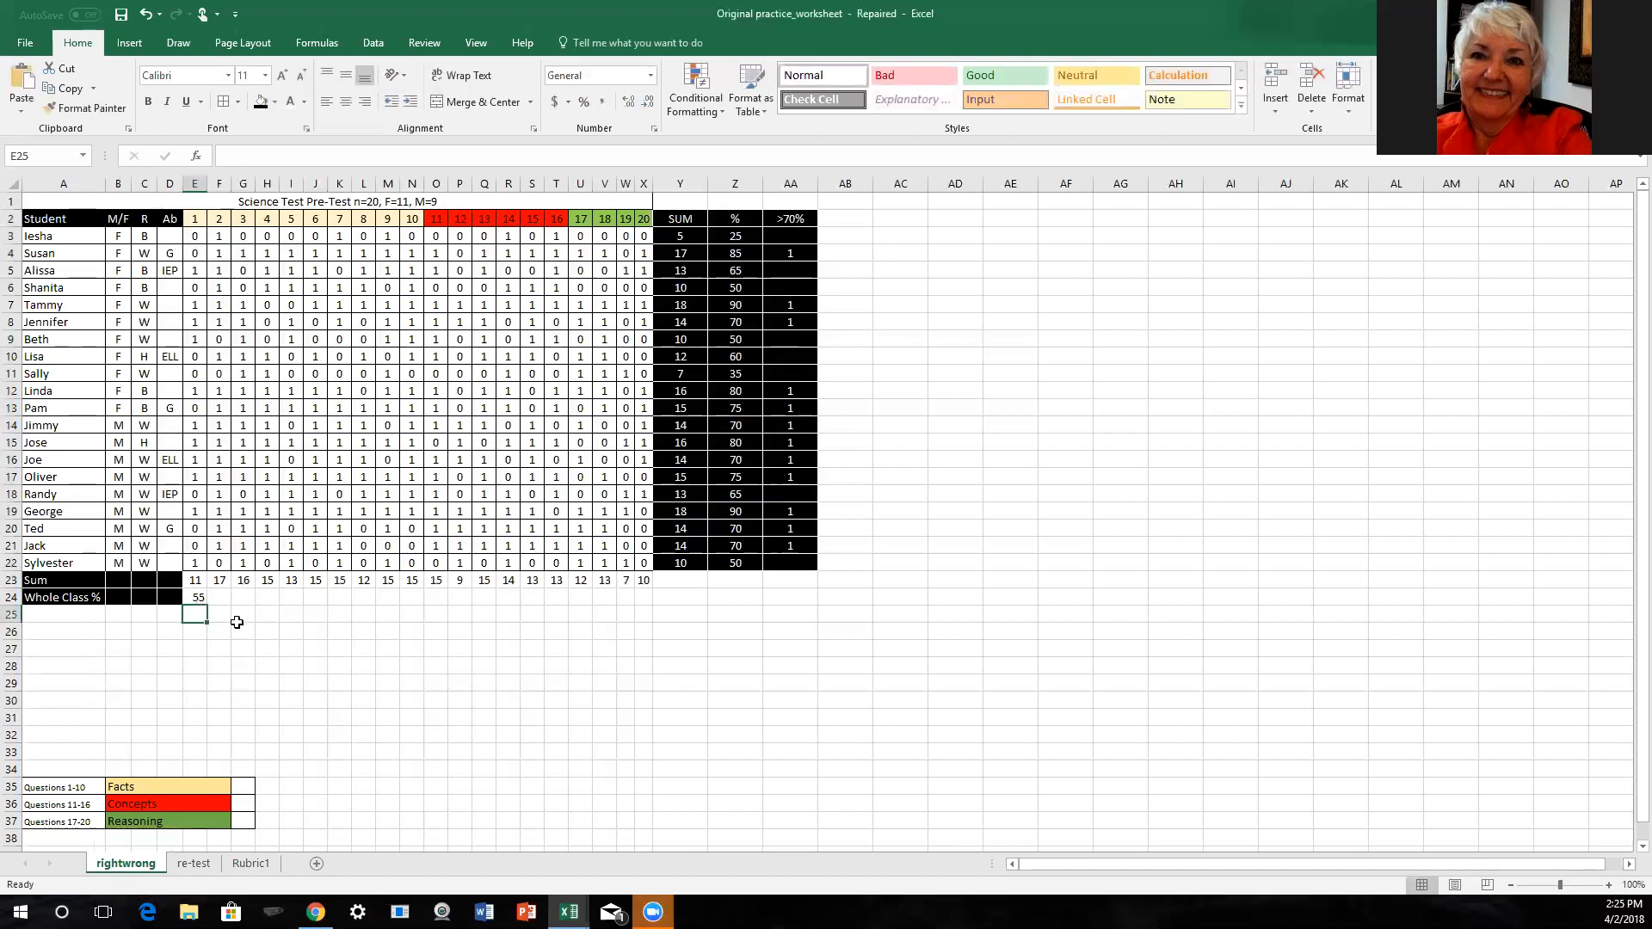
pyautogui.click(192, 597)
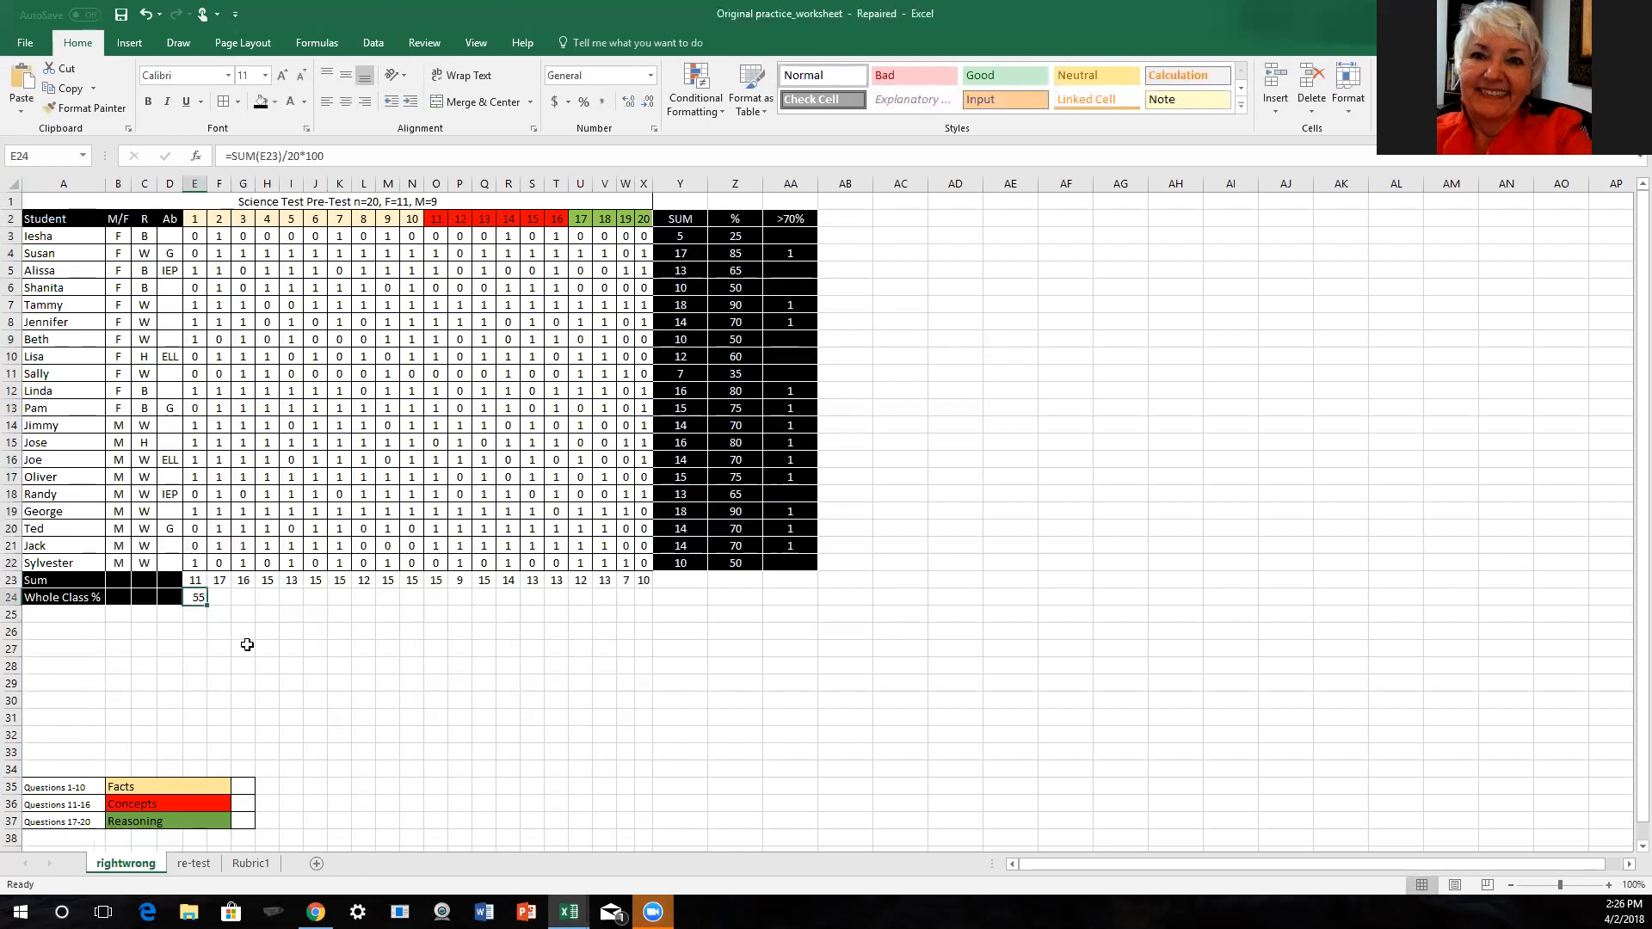
# - Insert an AutoSum calculation in cell F24 based on the question 2 total in F23
pyautogui.click(221, 582)
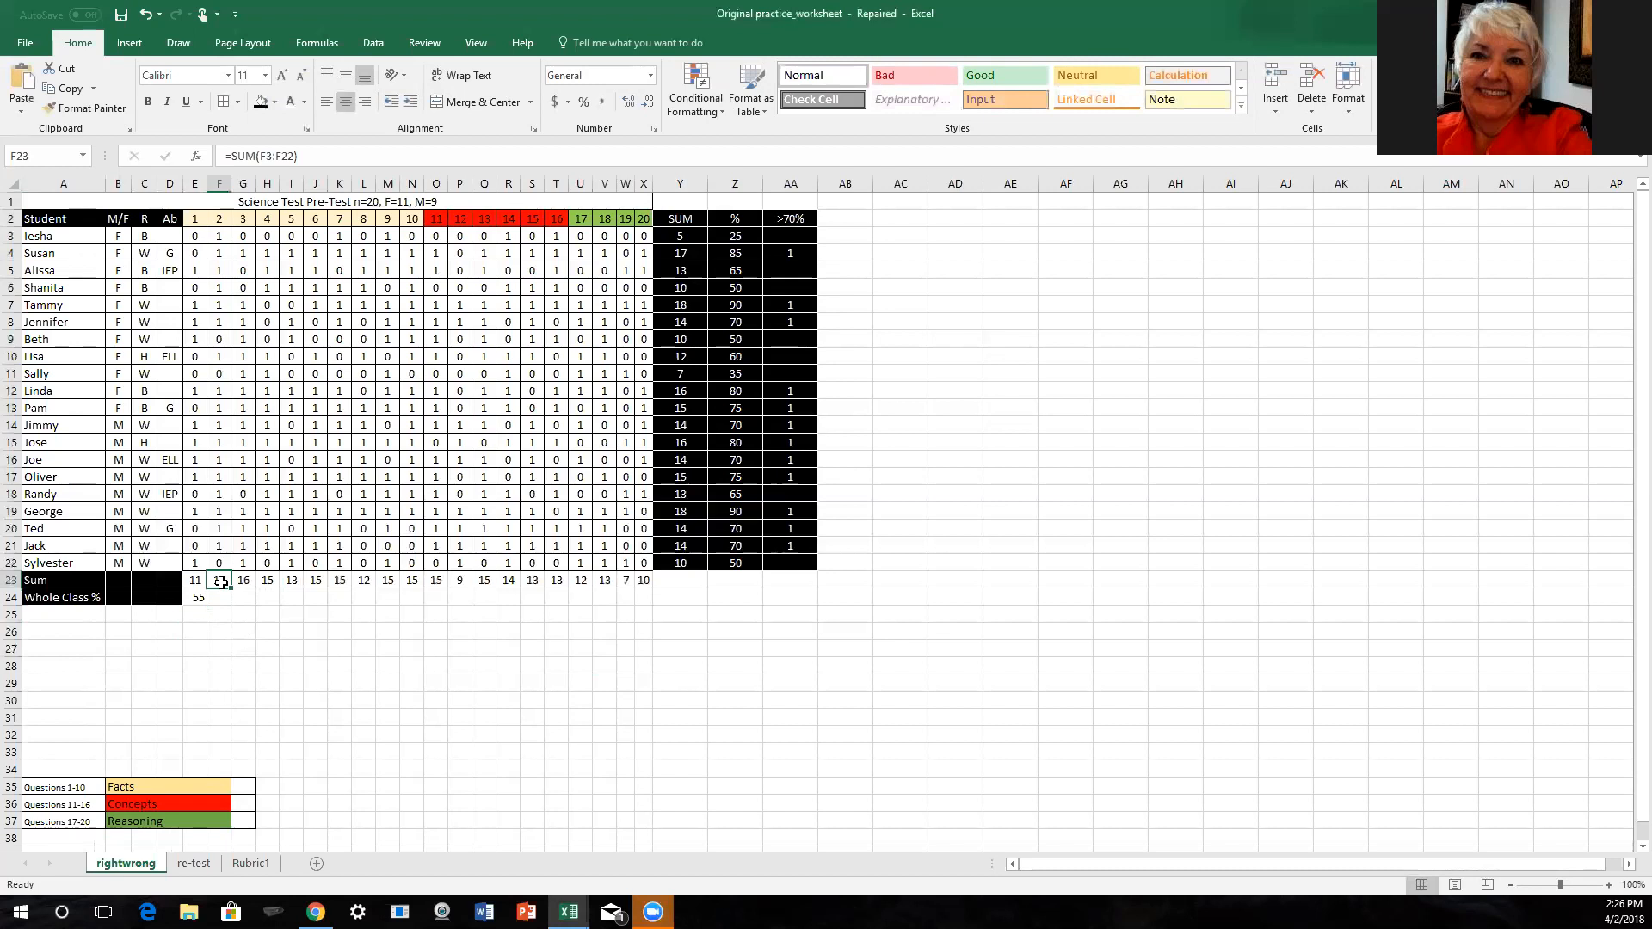
pyautogui.moveTo(221, 583); pyautogui.dragTo(221, 598)
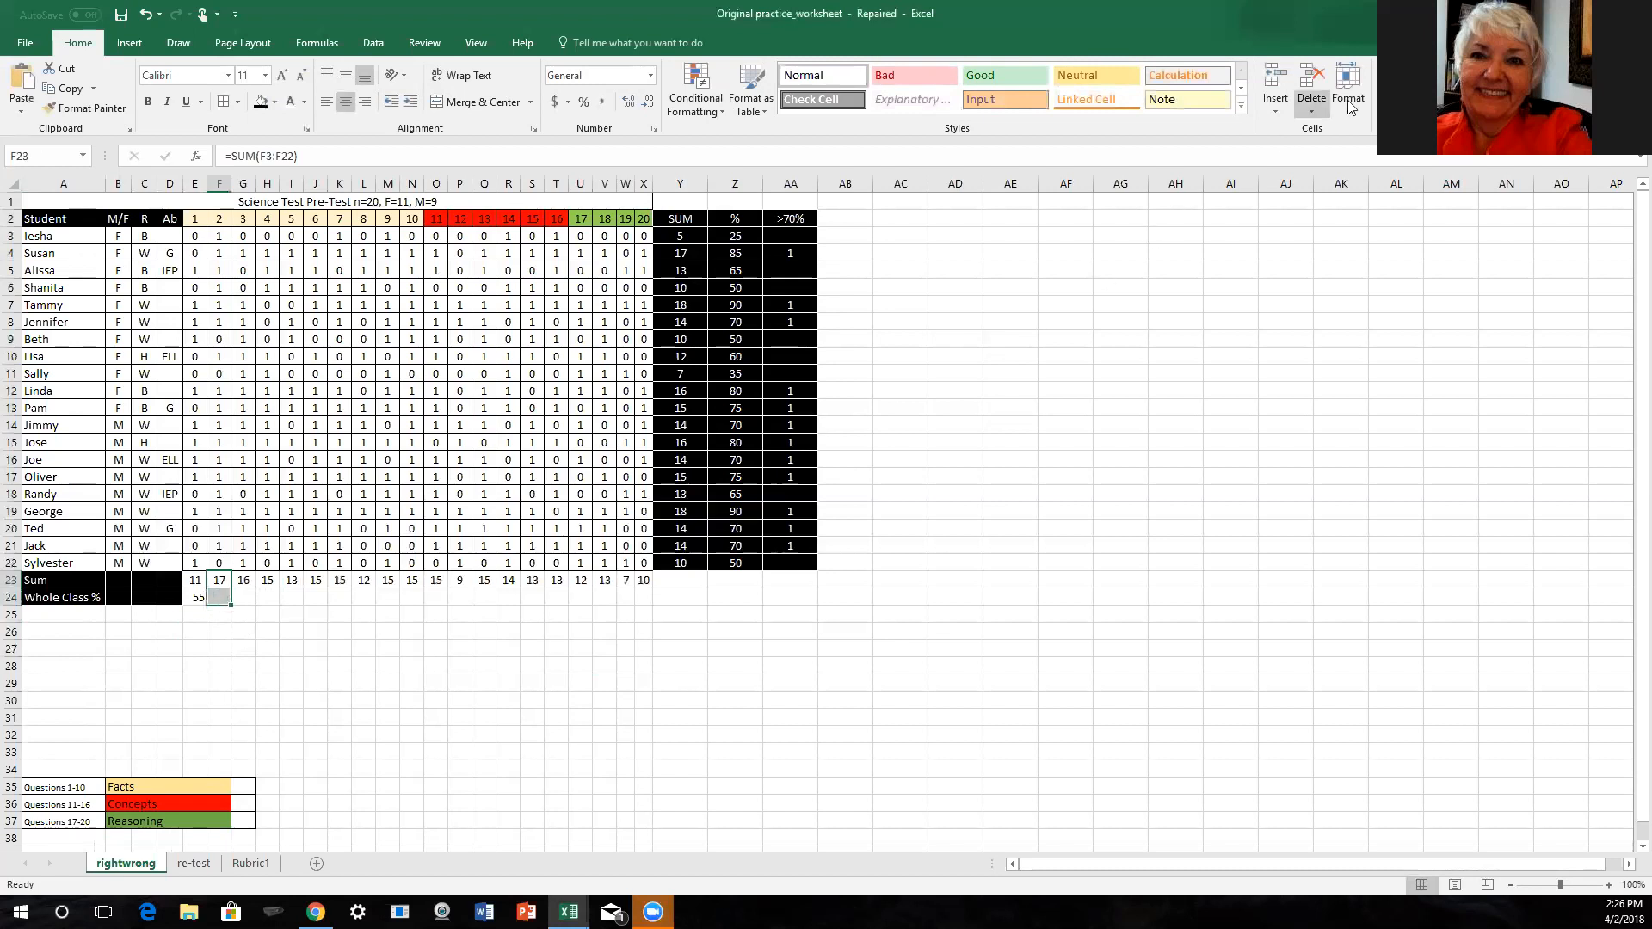
pyautogui.click(1435, 75)
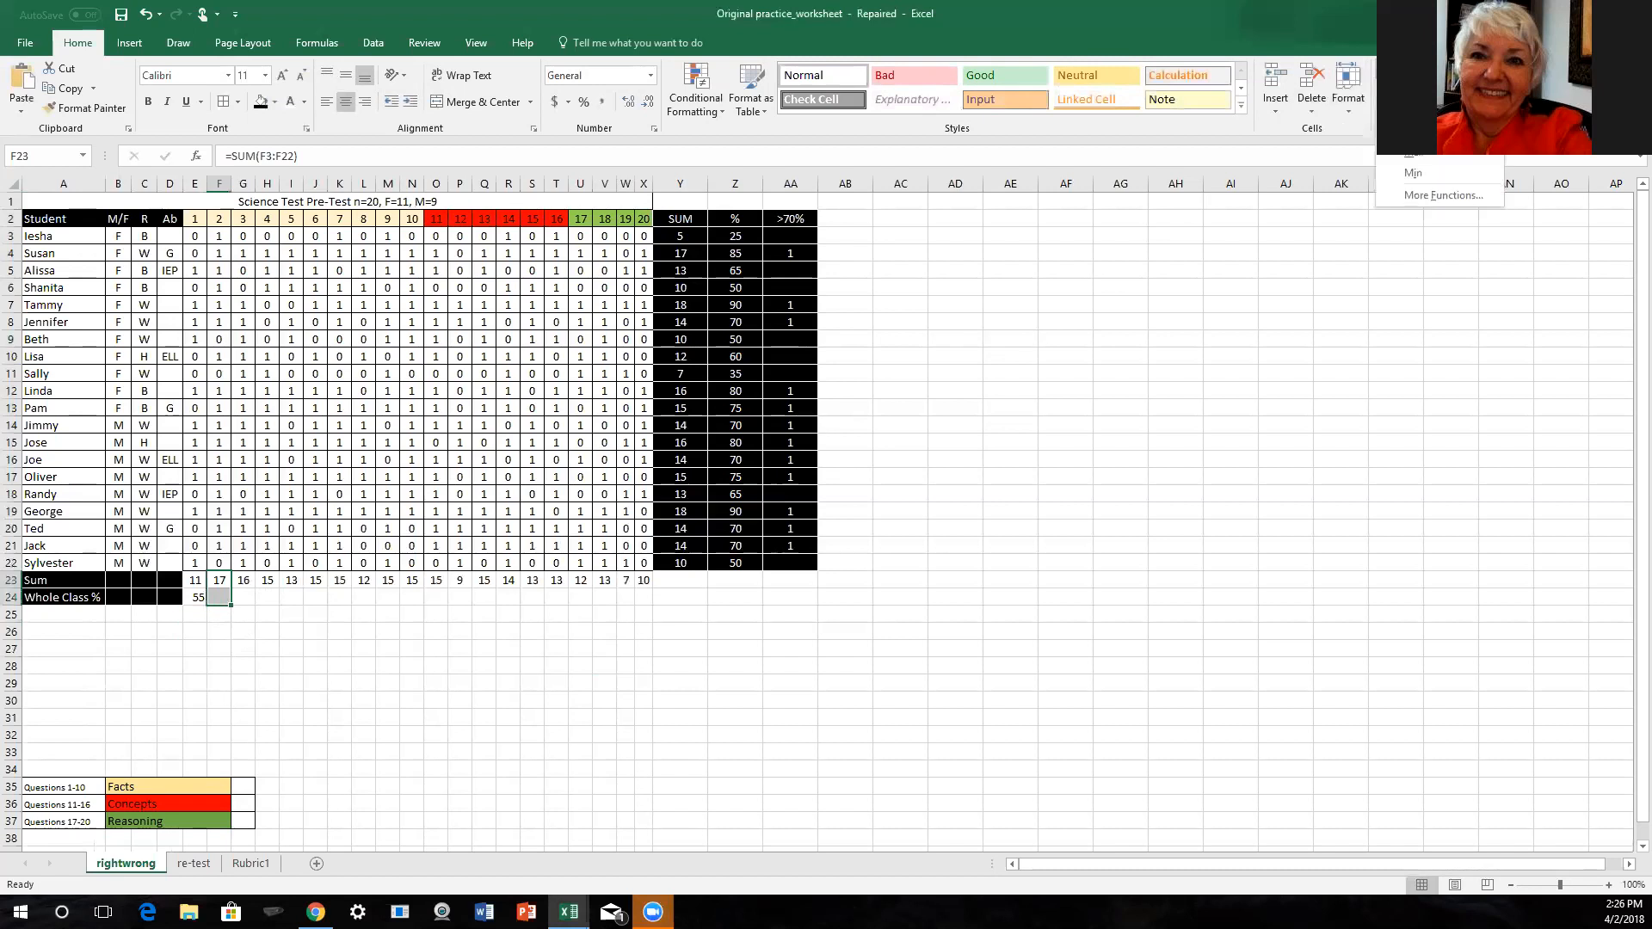
pyautogui.click(1416, 93)
pyautogui.click(221, 598)
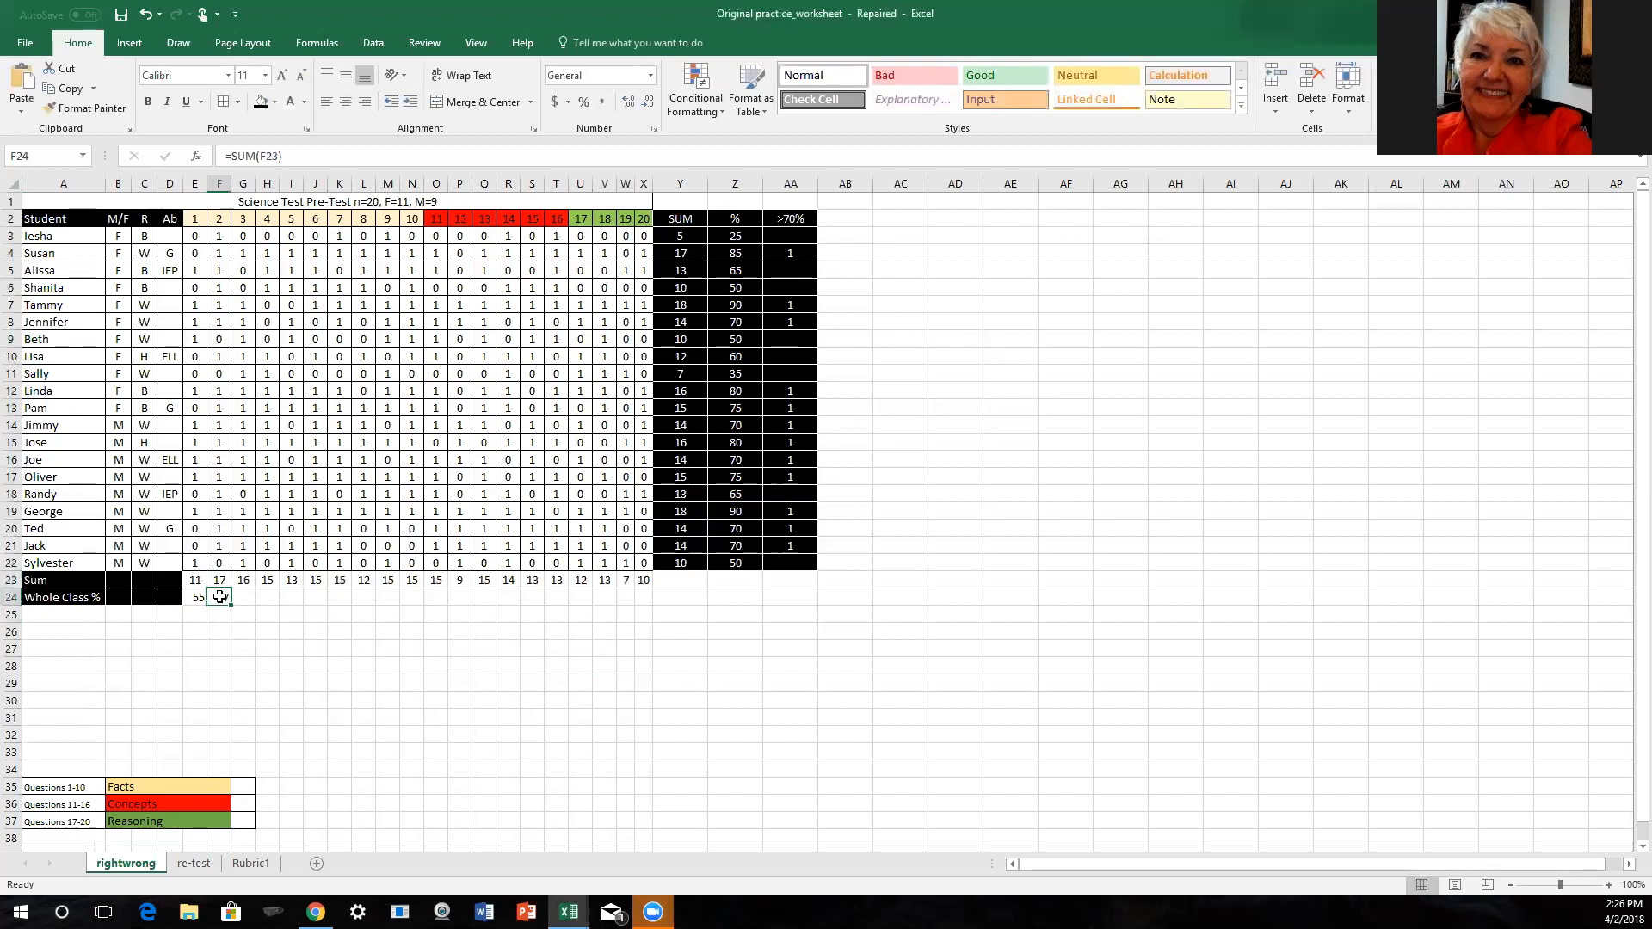
# - Extend the F24 formula to =SUM(F23)/20*100 and fill it across through X24
pyautogui.click(282, 156)
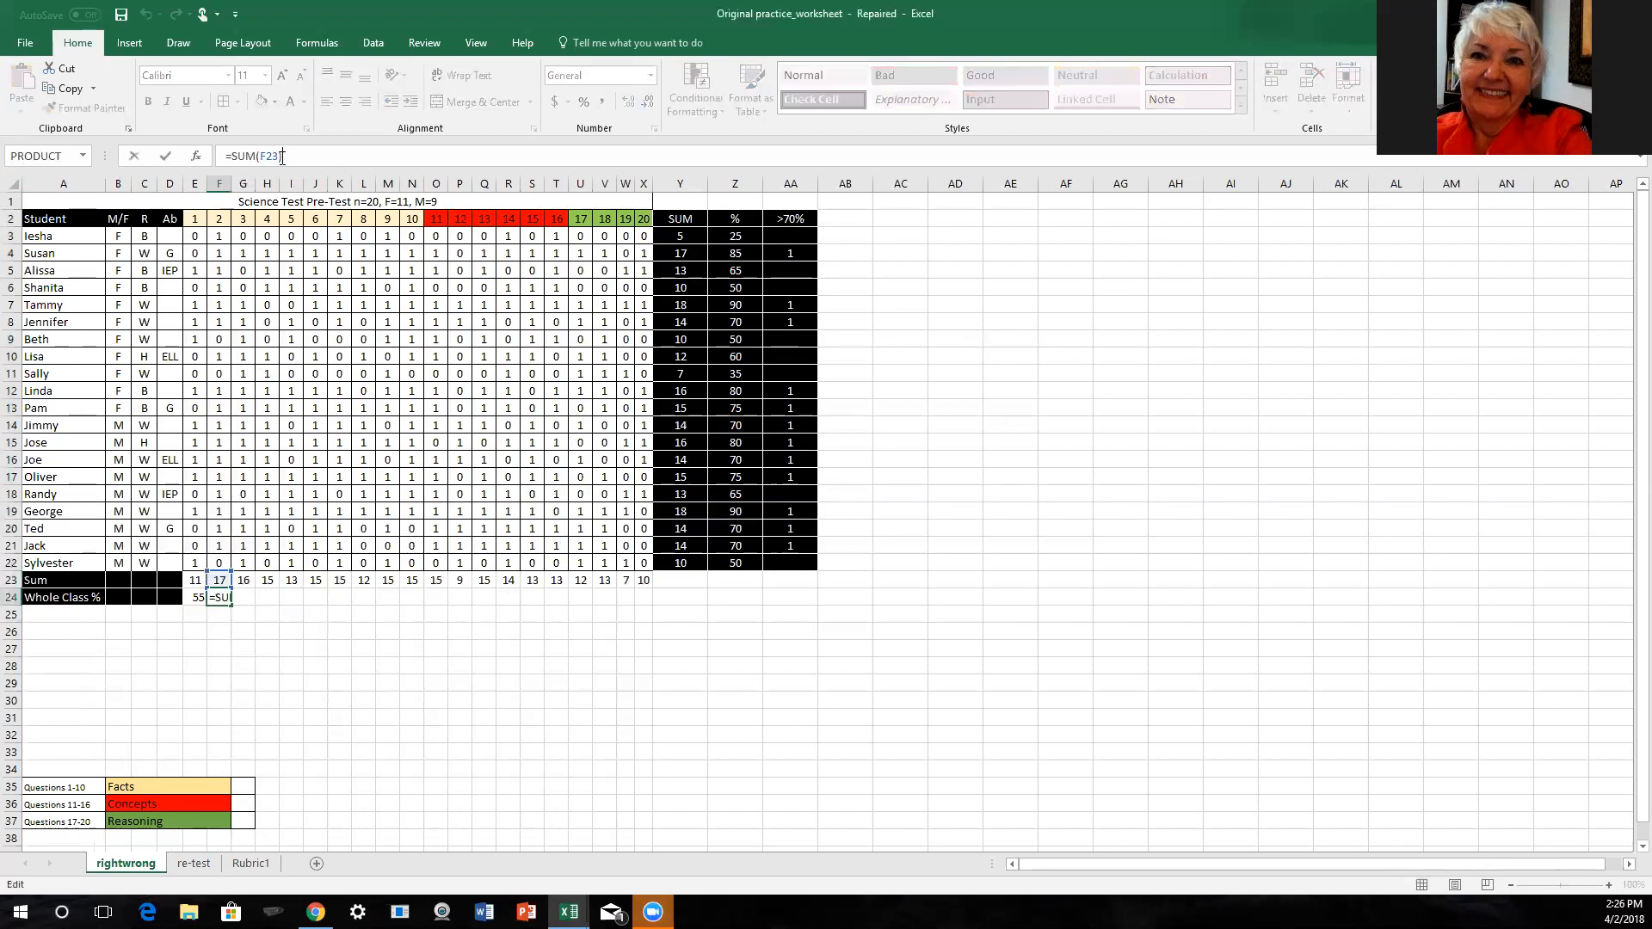
pyautogui.write(')/20*100')
pyautogui.press('Return')
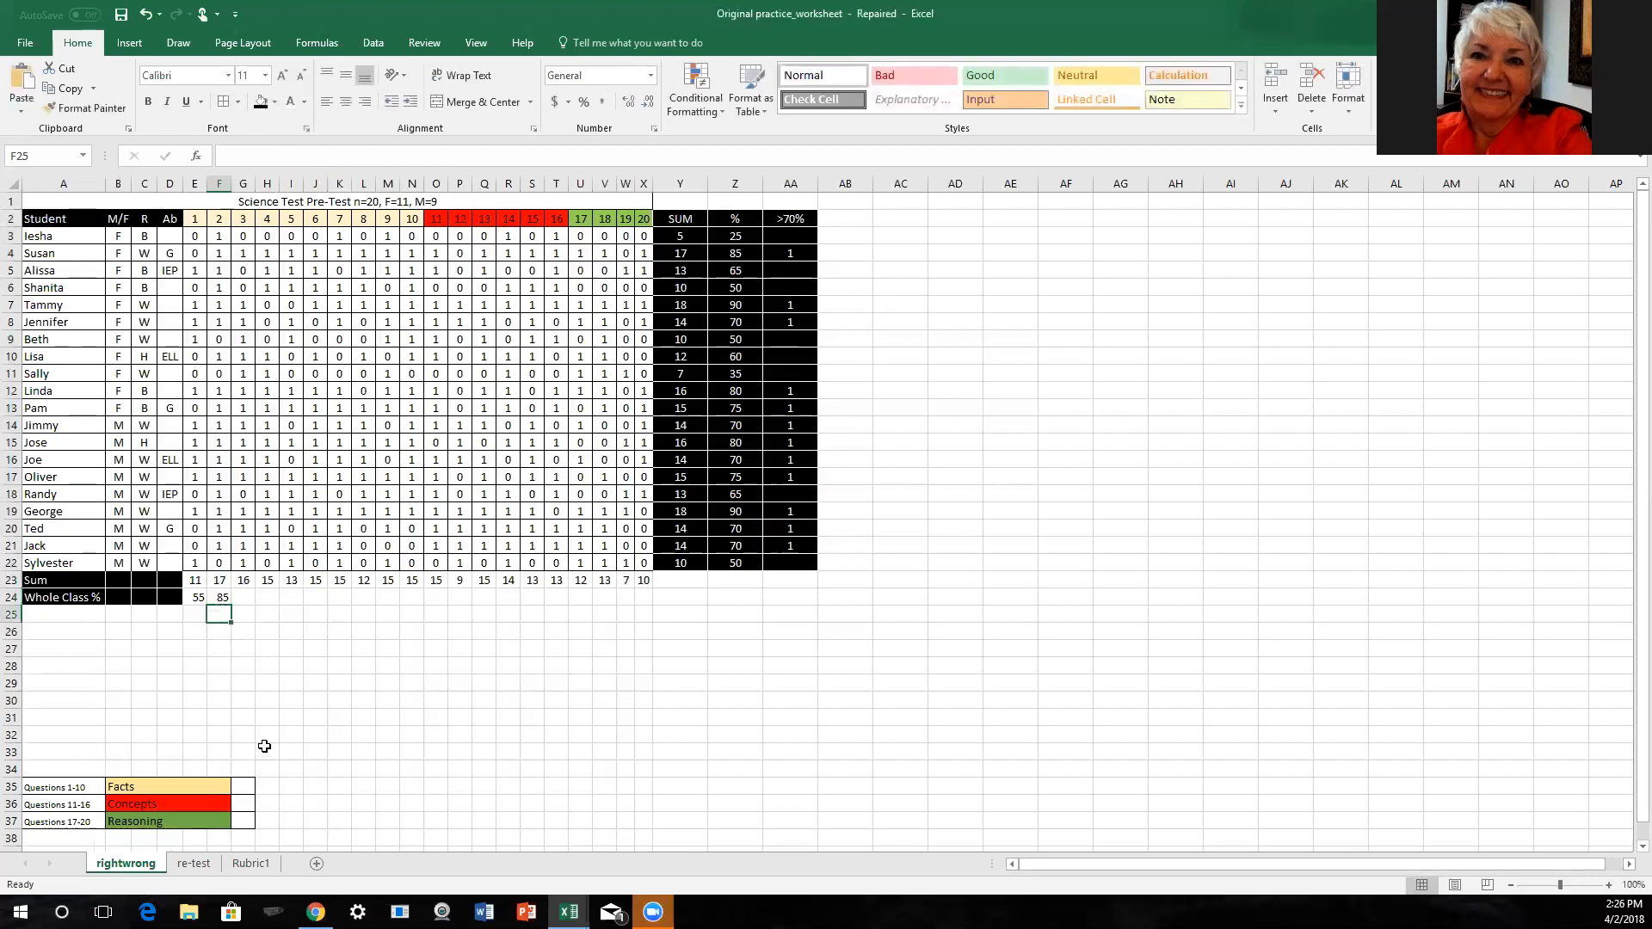
pyautogui.click(219, 599)
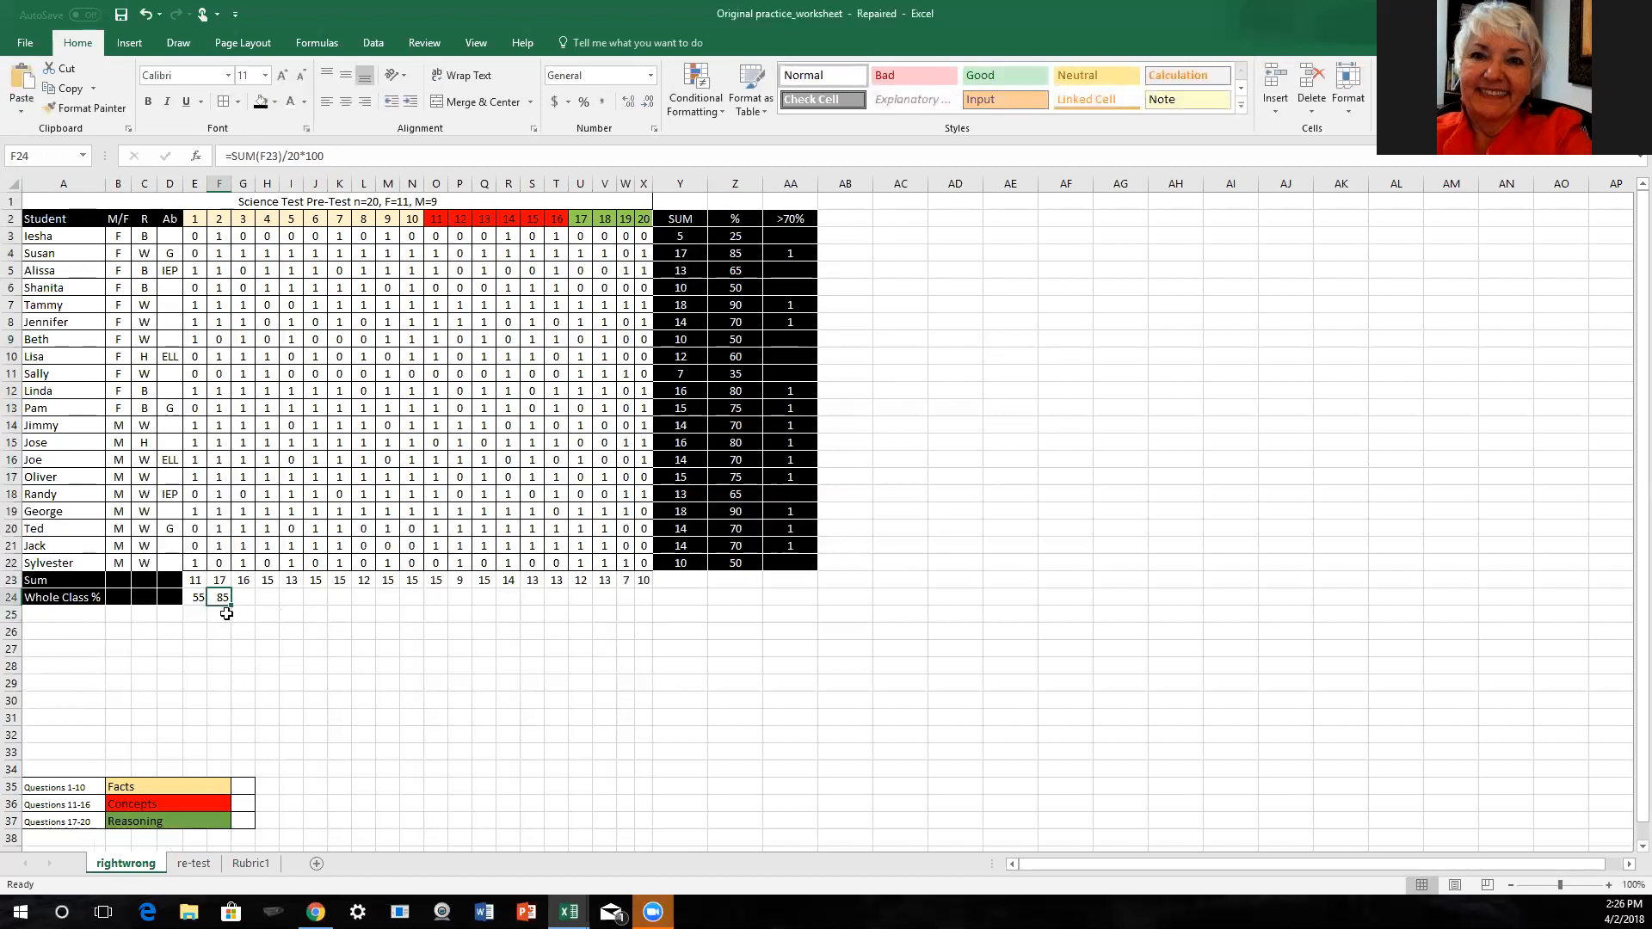
pyautogui.moveTo(229, 605); pyautogui.dragTo(649, 593)
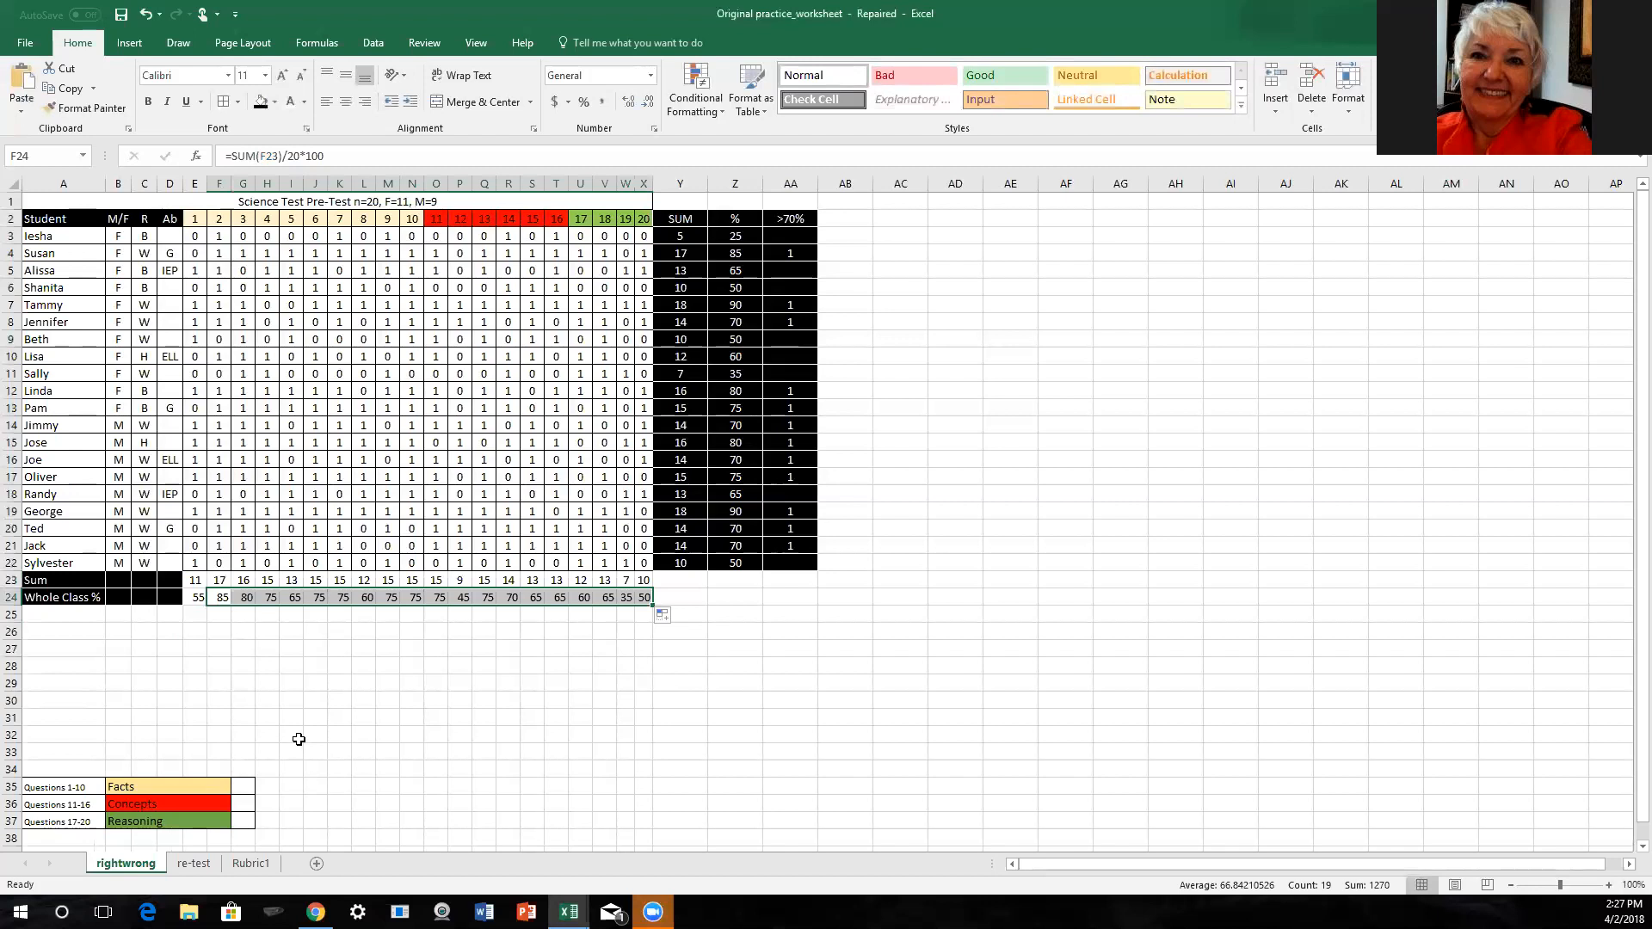
# - Enter the label "Females" in cell A25 and "F" in cell B25
pyautogui.click(61, 614)
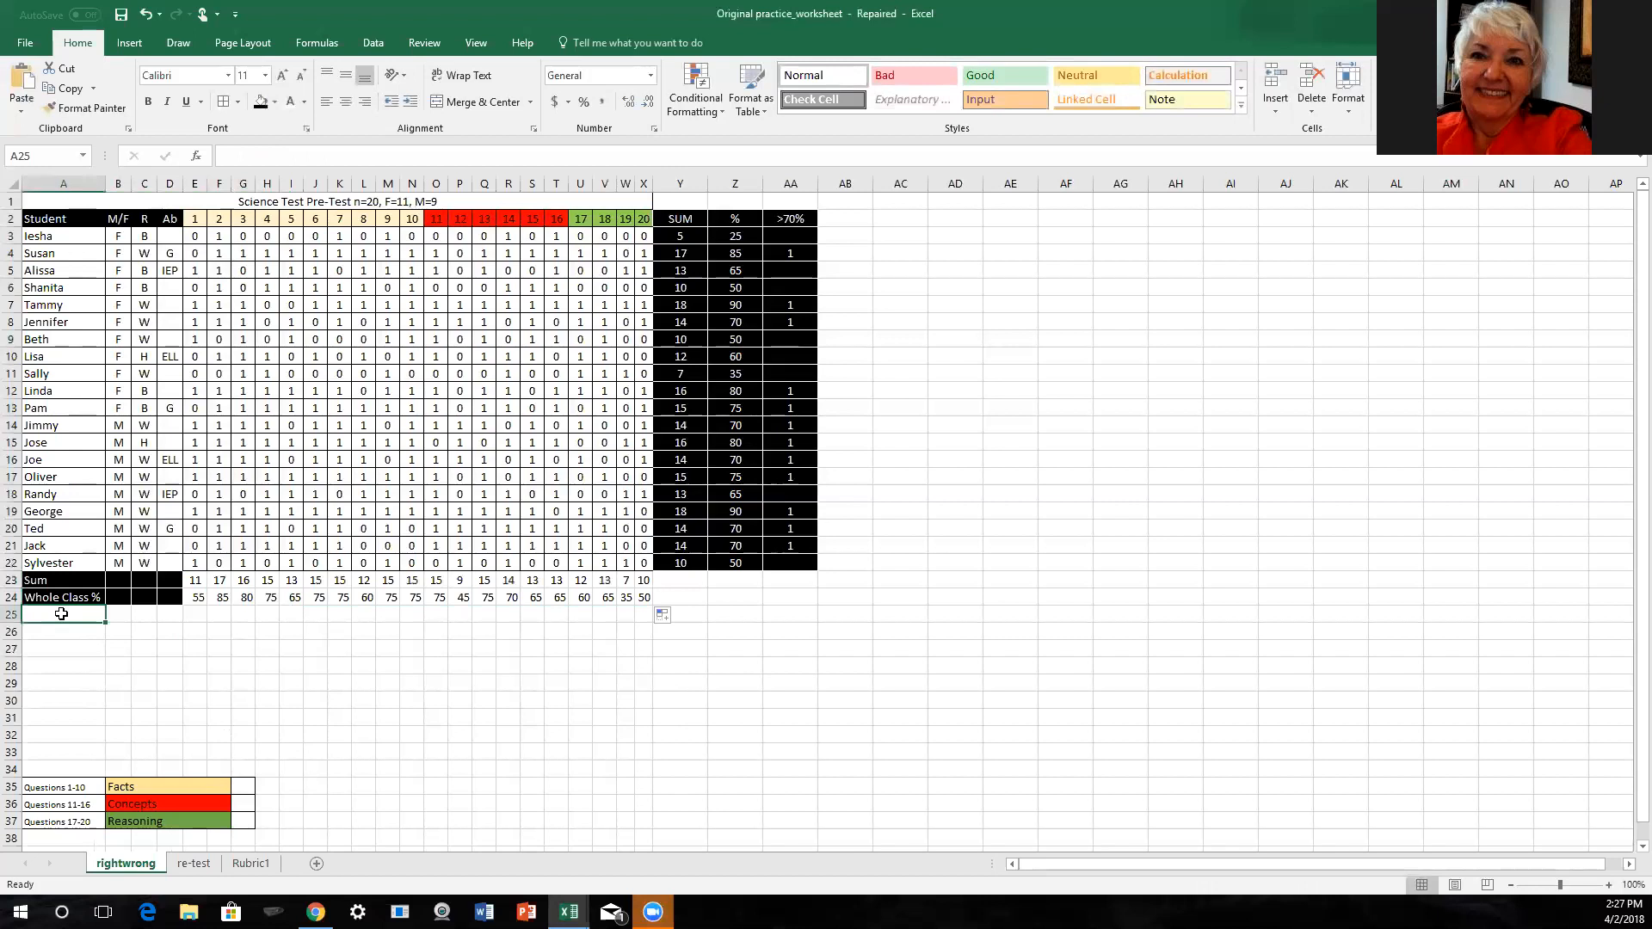
pyautogui.write('Females')
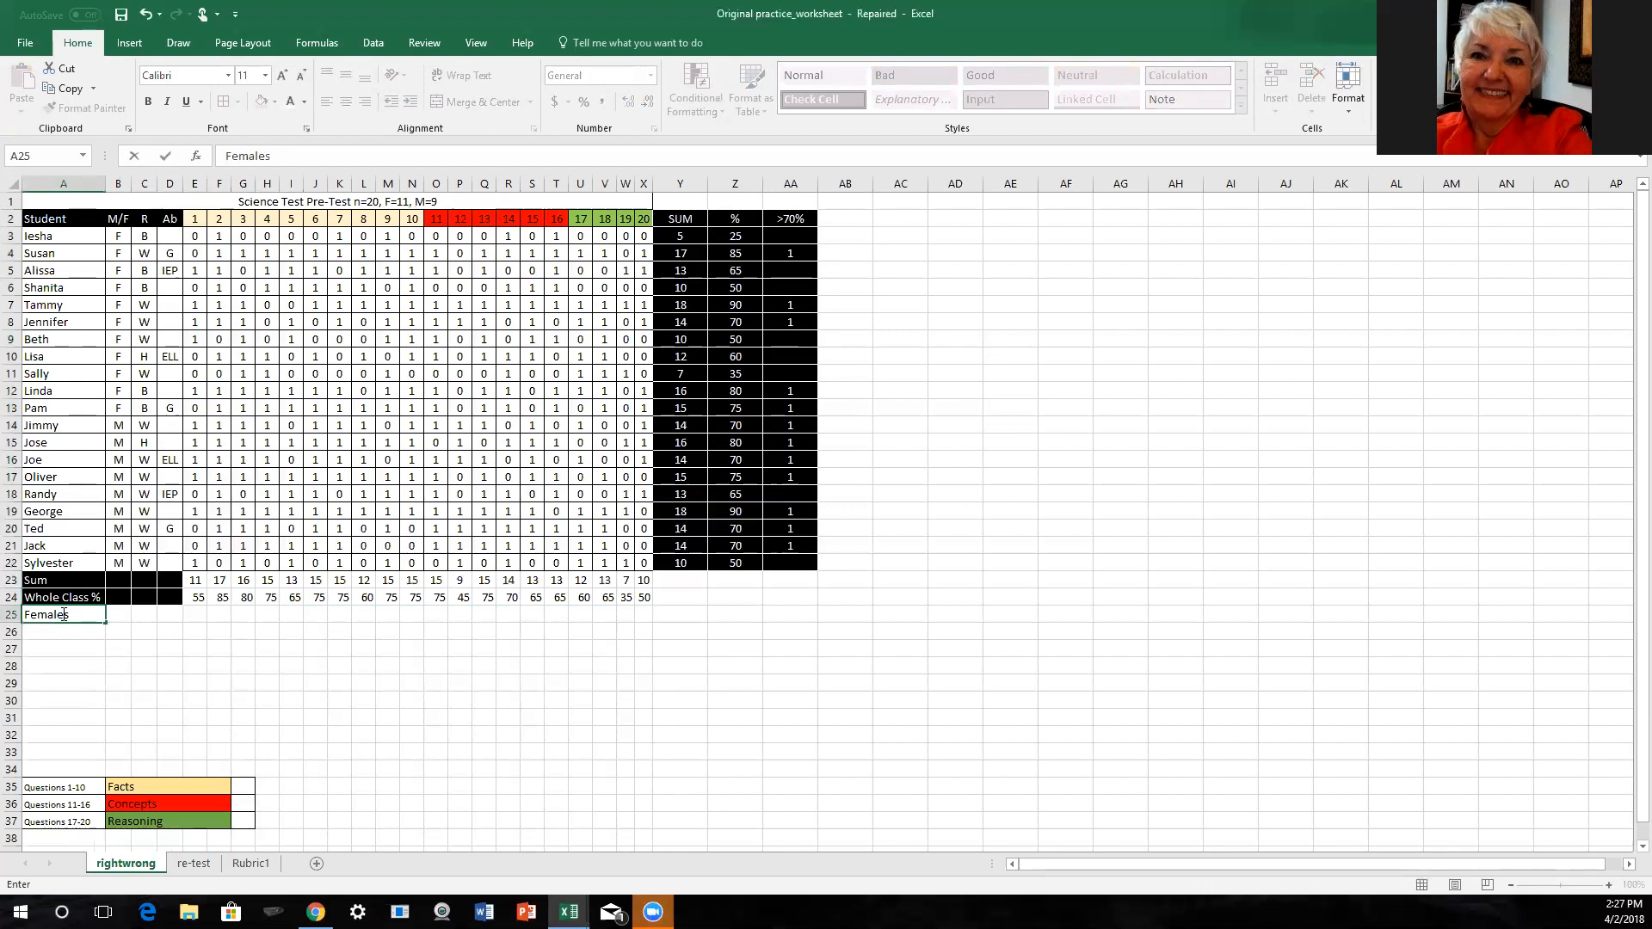
pyautogui.click(116, 612)
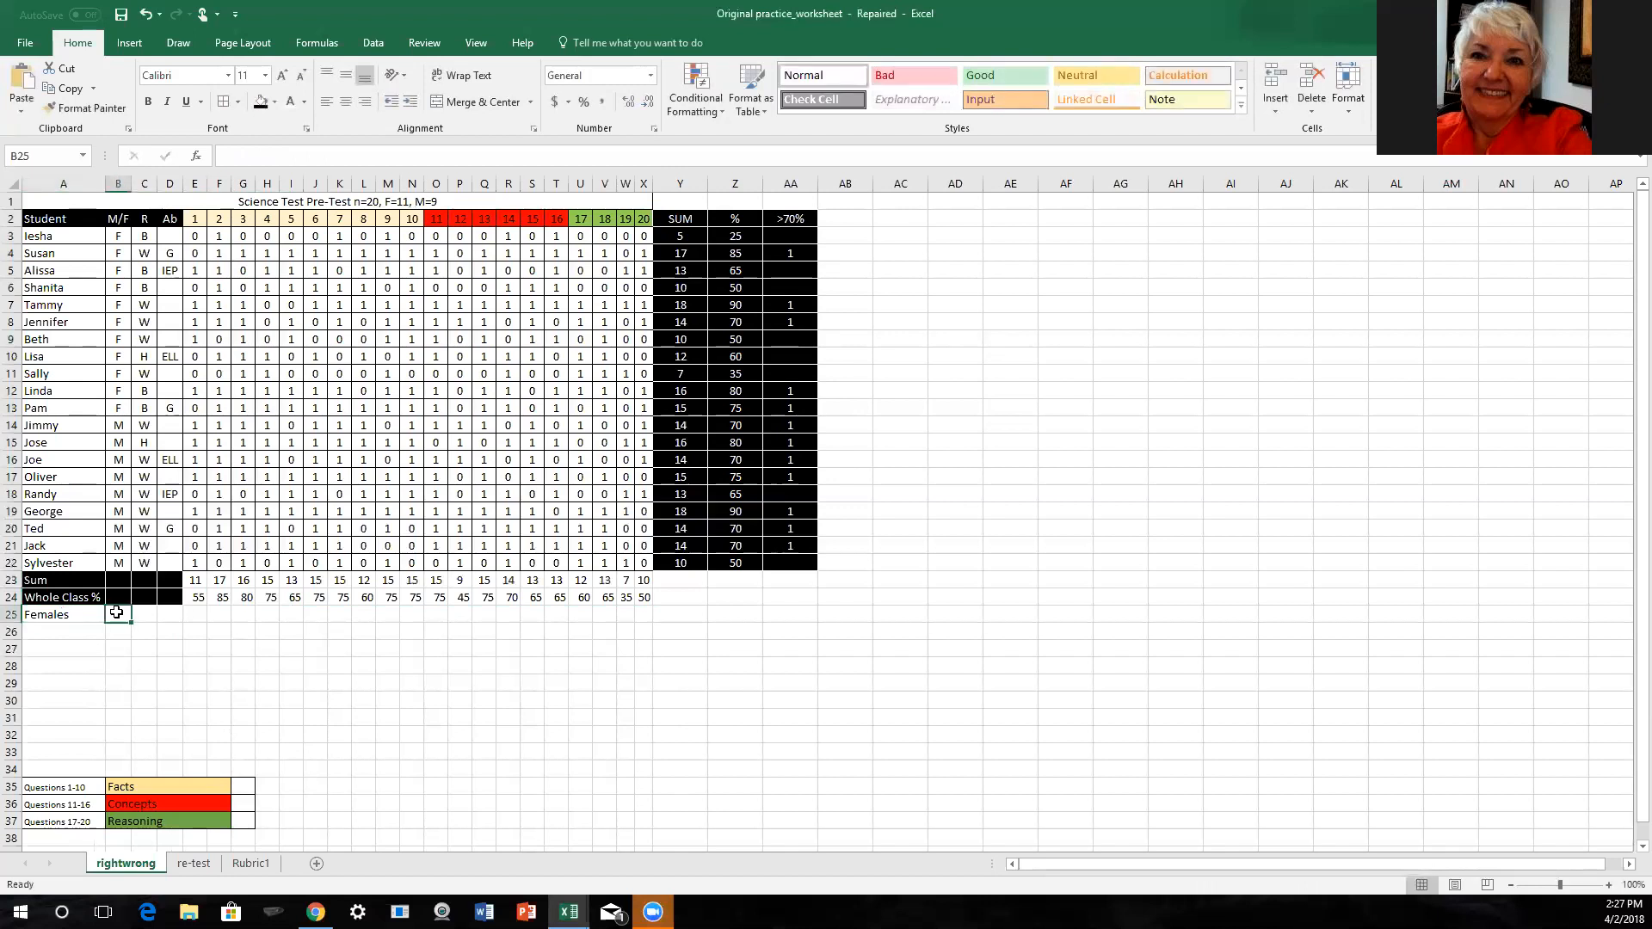
pyautogui.write('F')
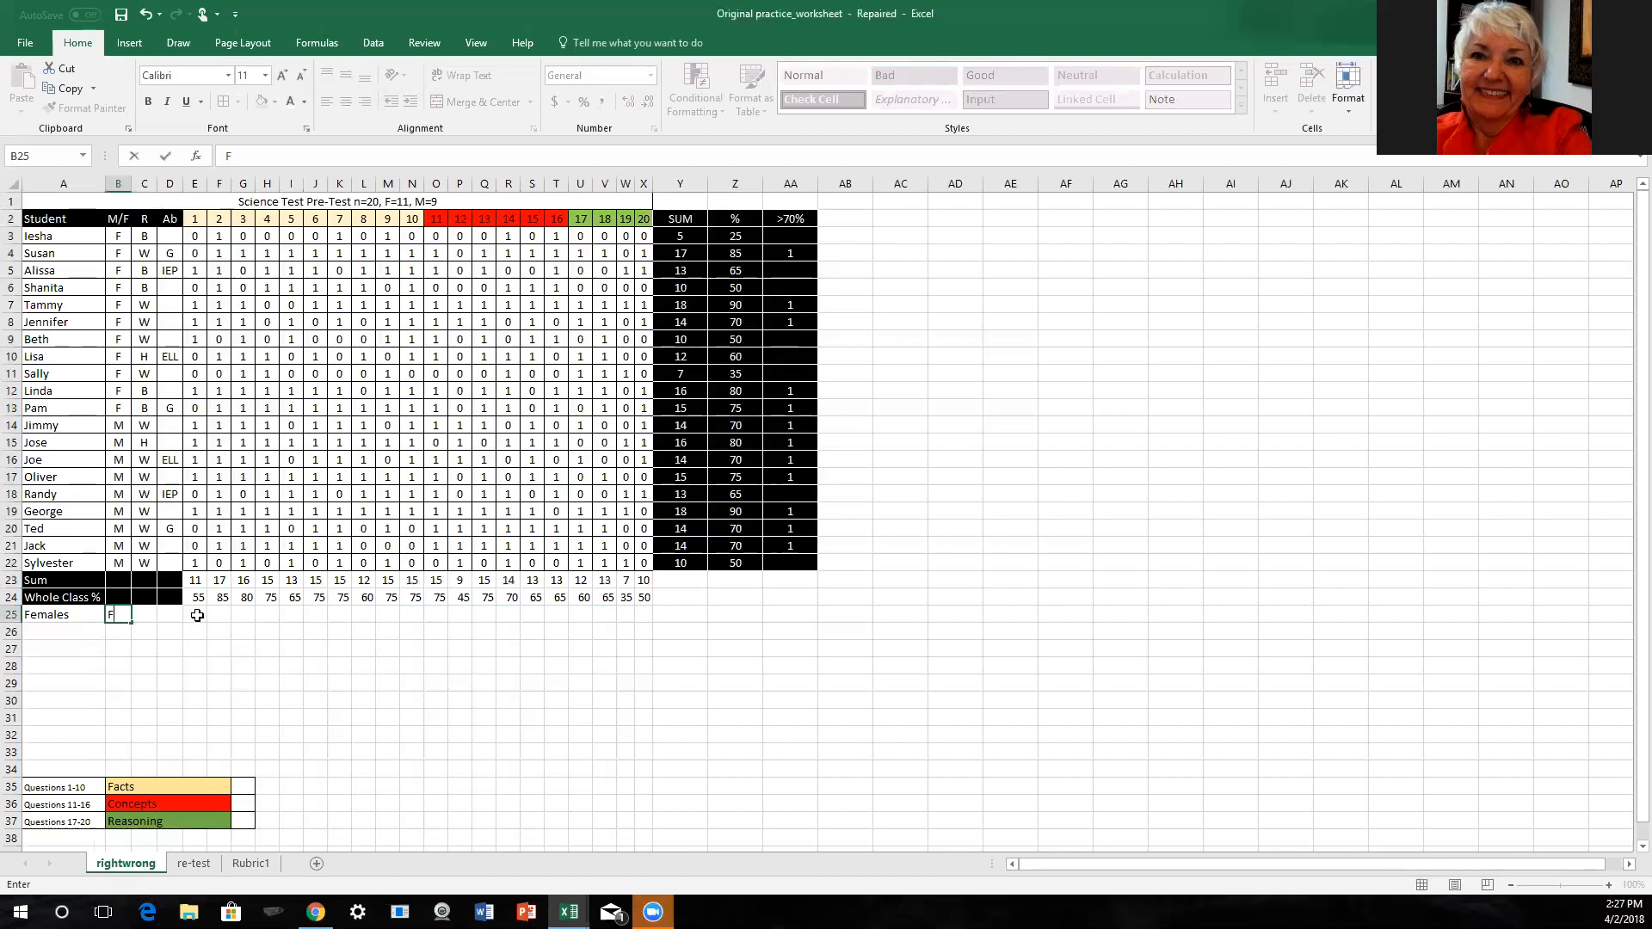
# - Format A25:D25 with a black fill, white text and cell borders
pyautogui.click(60, 613)
pyautogui.moveTo(106, 608); pyautogui.dragTo(169, 614)
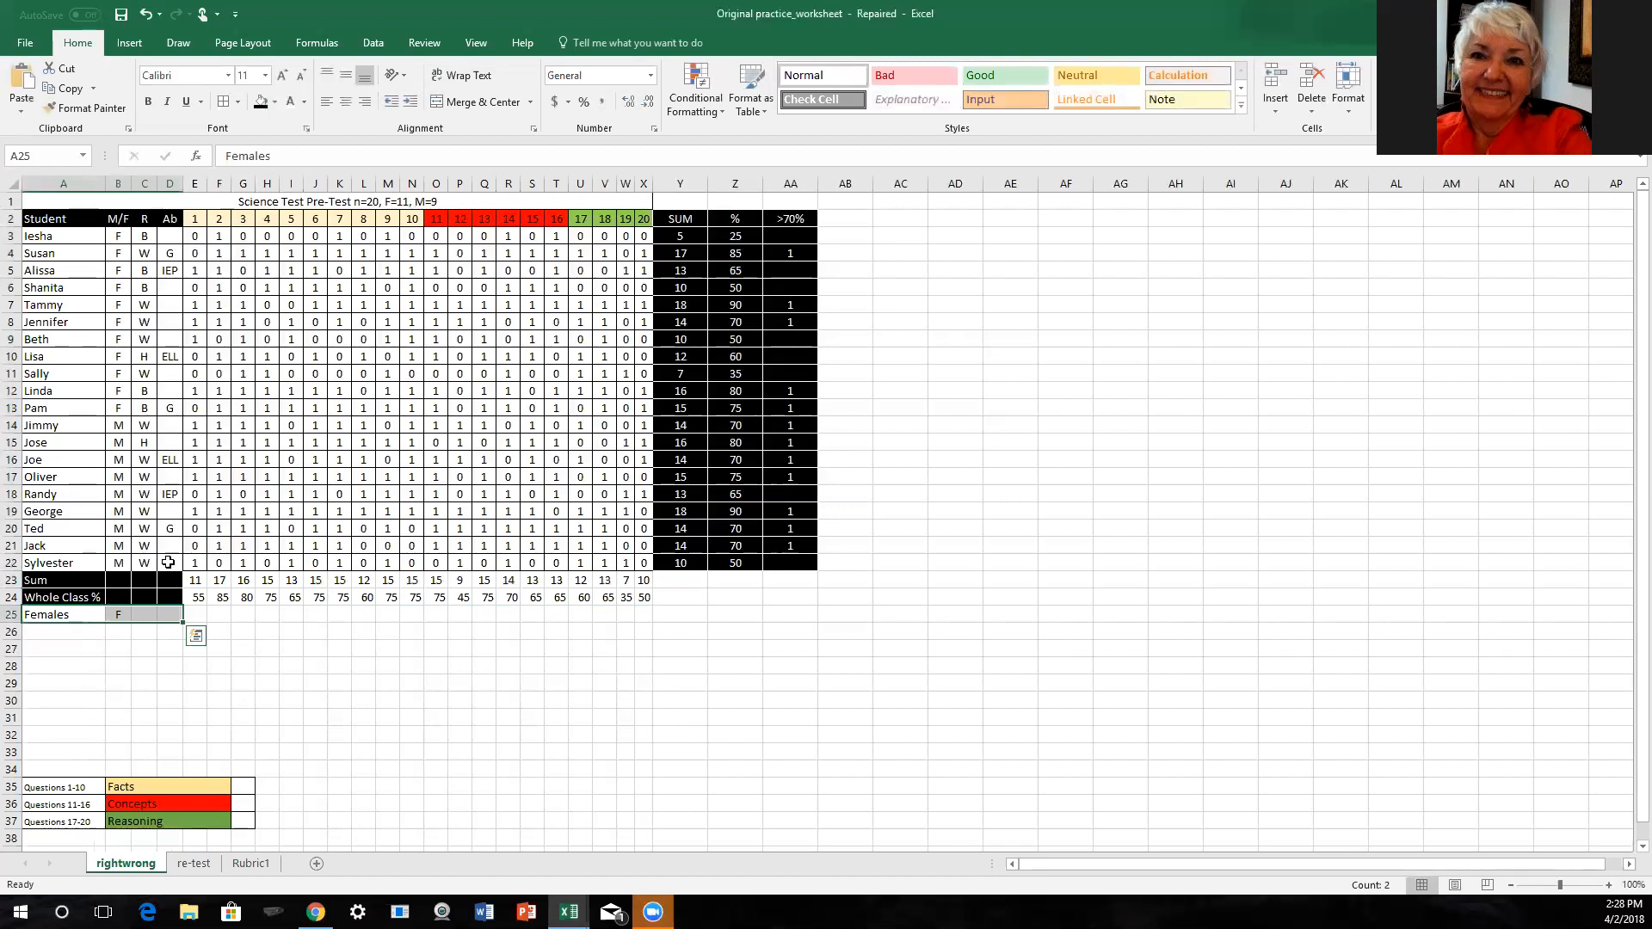
pyautogui.click(260, 101)
pyautogui.click(288, 100)
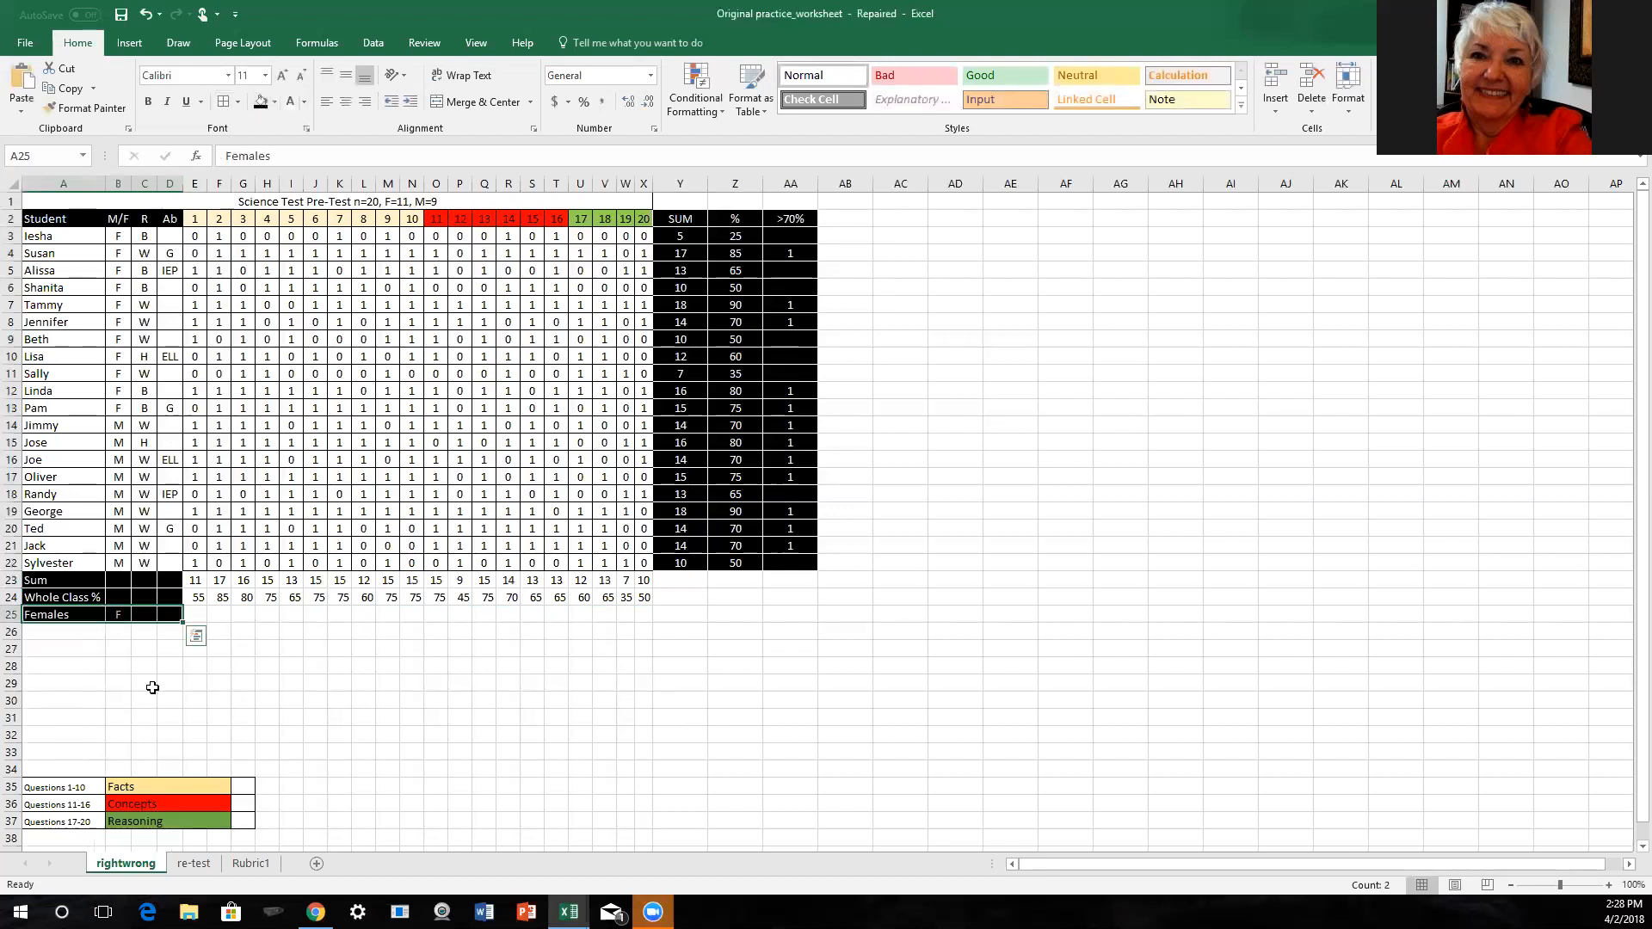
pyautogui.click(143, 648)
pyautogui.moveTo(79, 616); pyautogui.dragTo(161, 617)
pyautogui.click(236, 100)
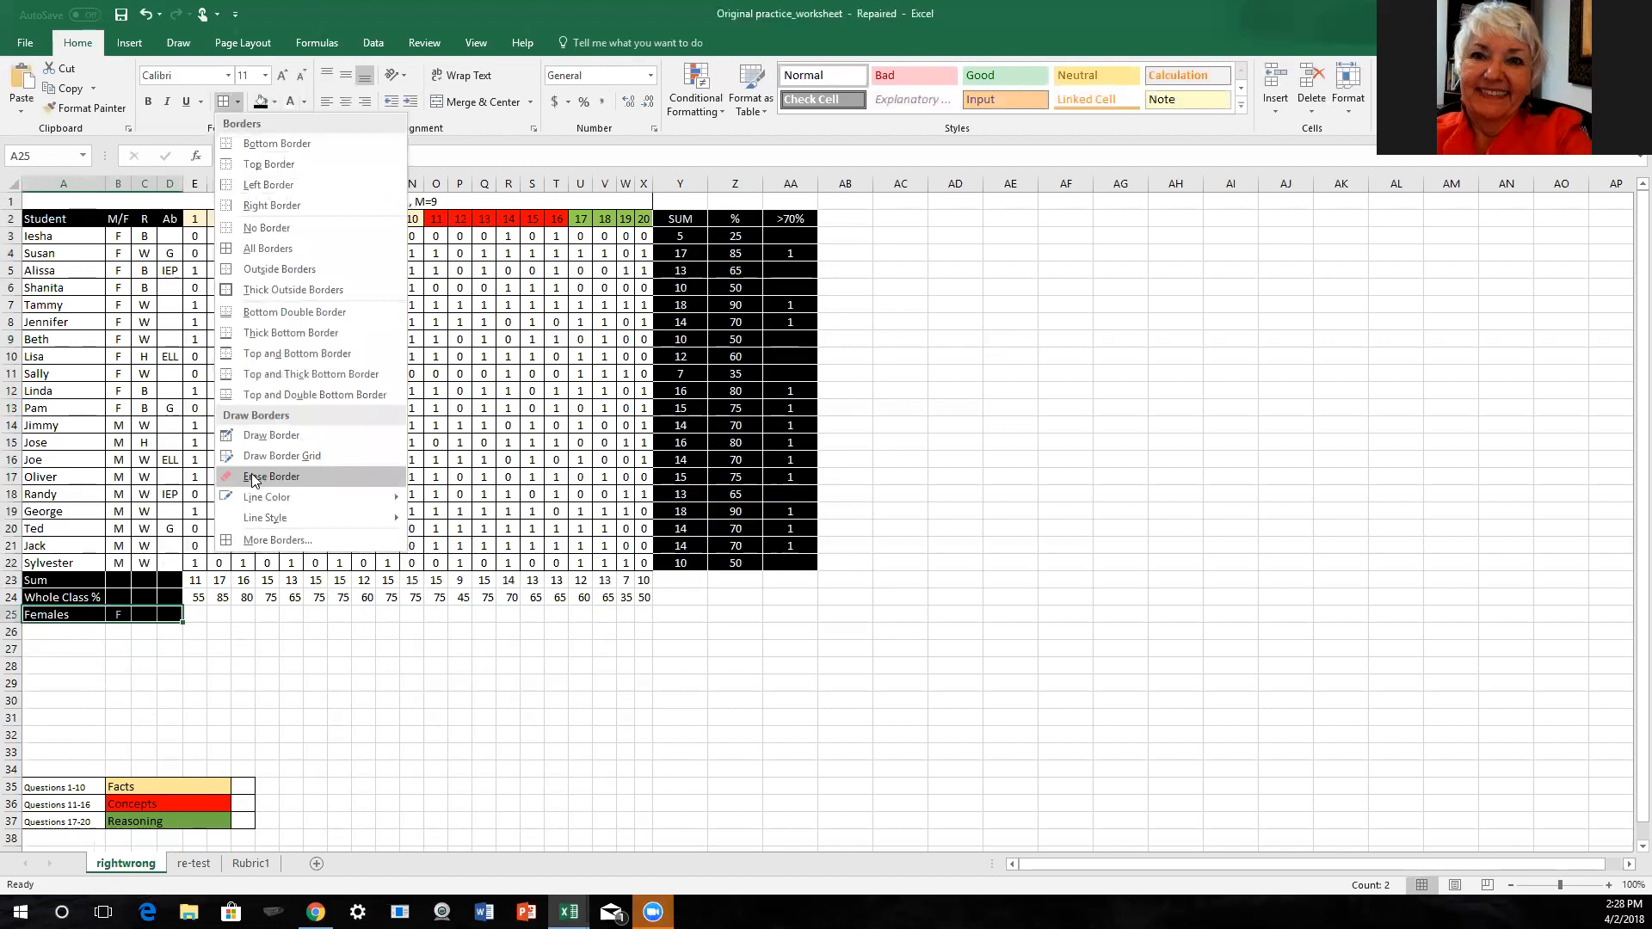
pyautogui.click(163, 700)
# - Enter the formula =SUM(E3:E13)/11*100 in cell E25 to calculate the female percentage for question 1
pyautogui.click(187, 620)
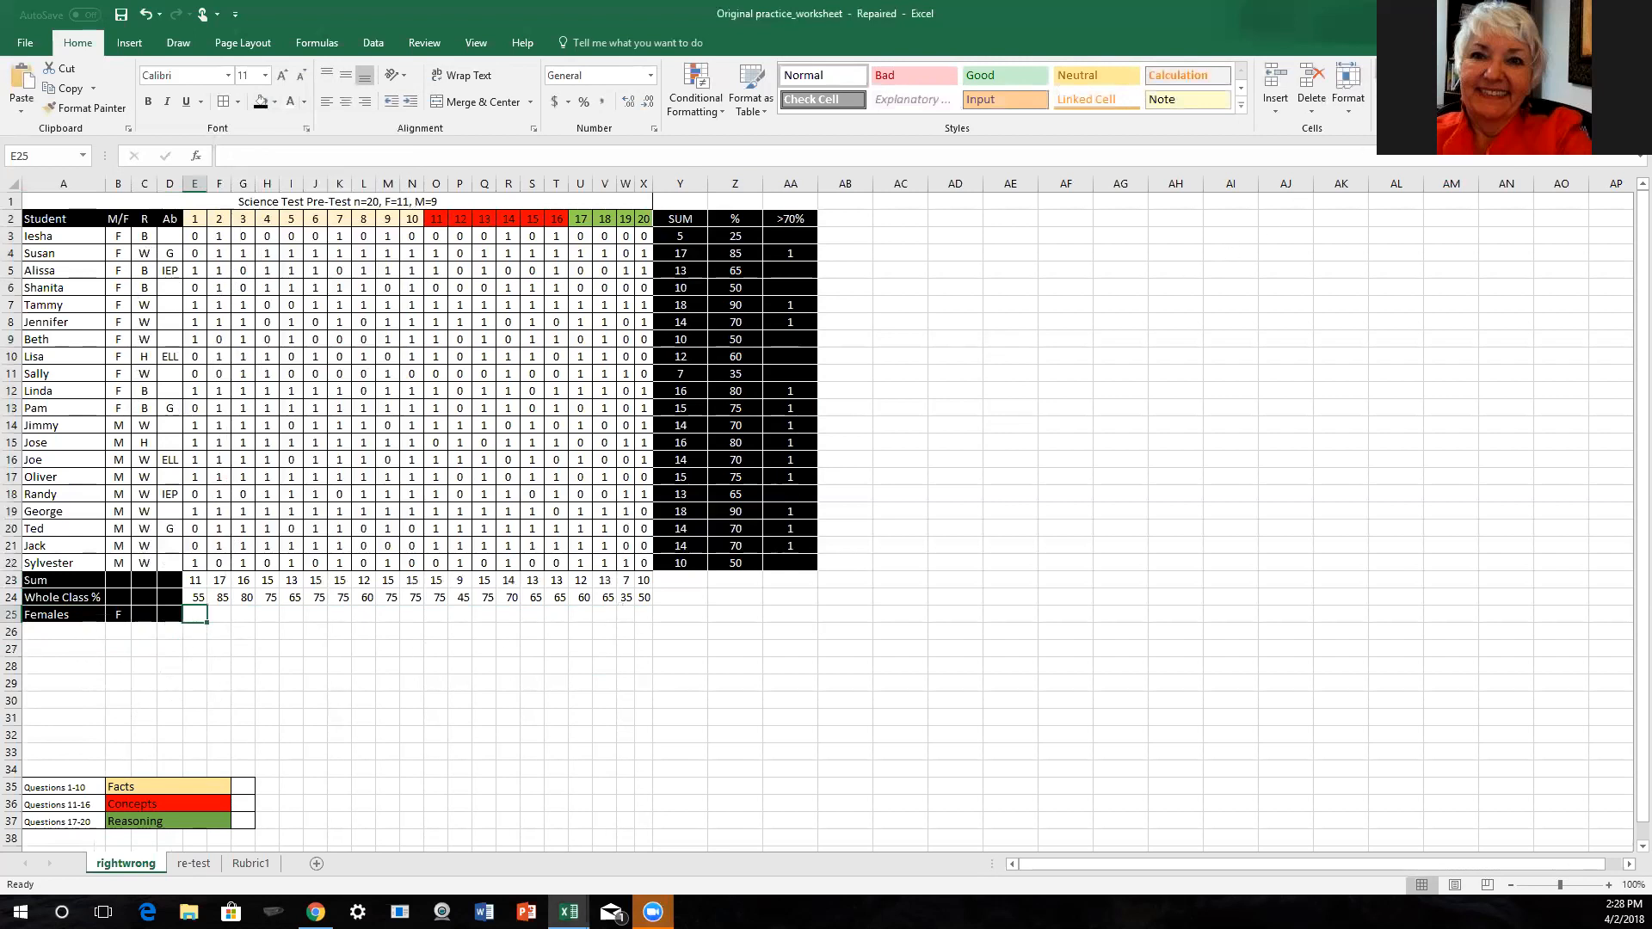
pyautogui.click(1438, 75)
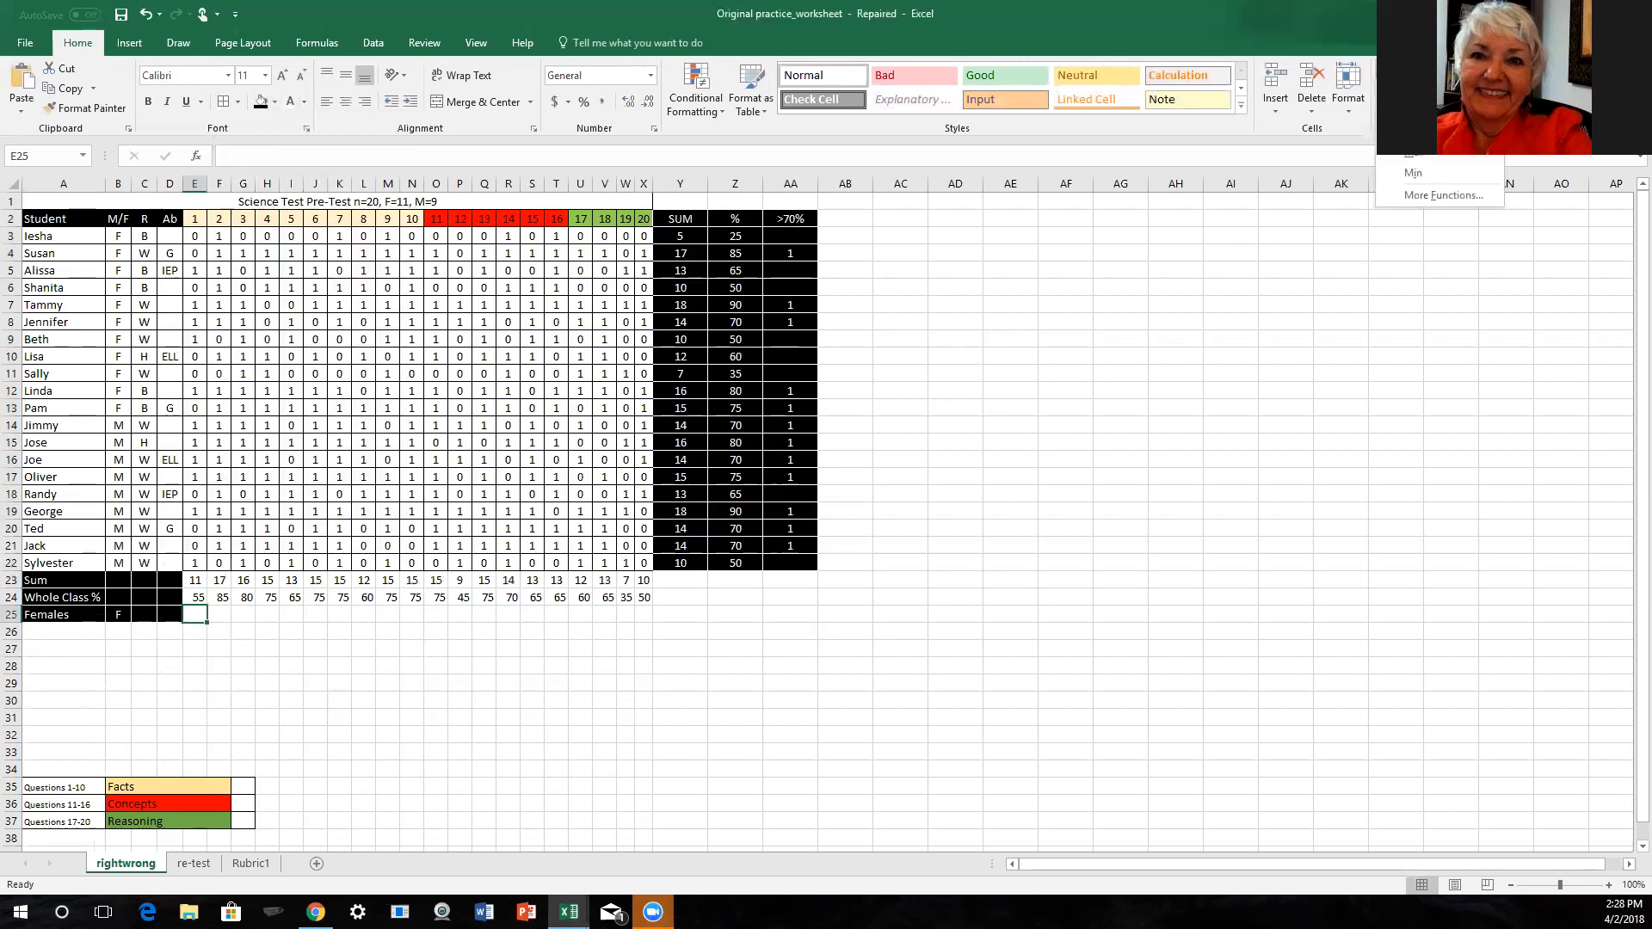
pyautogui.click(1416, 87)
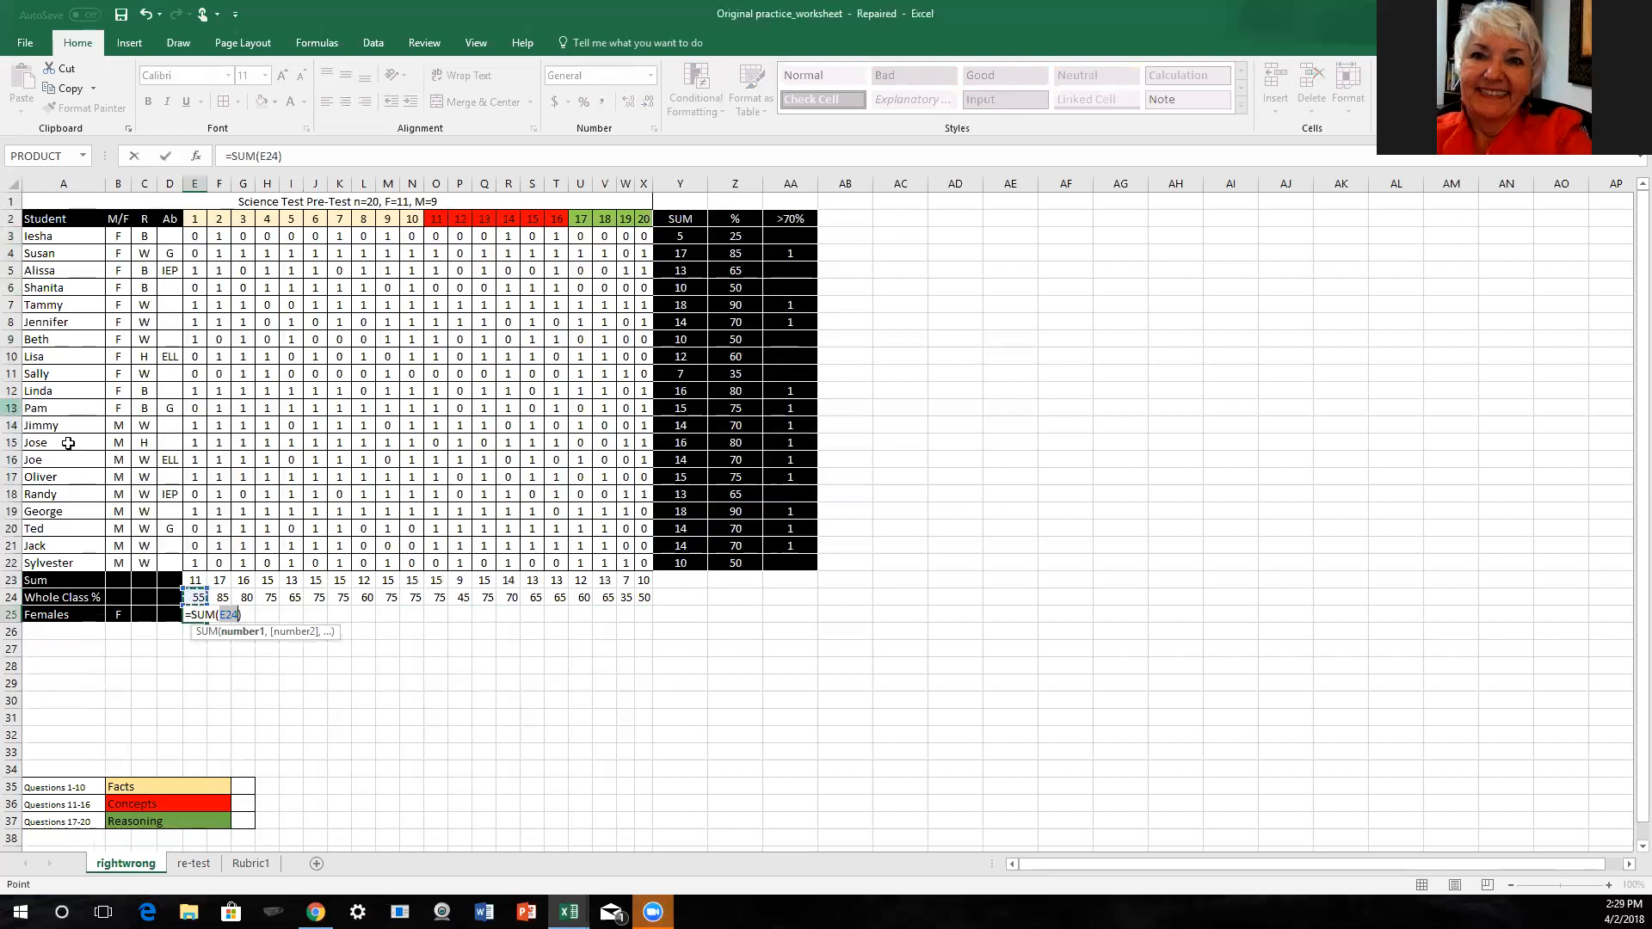
pyautogui.click(225, 617)
pyautogui.press('Delete')
pyautogui.press('Delete')
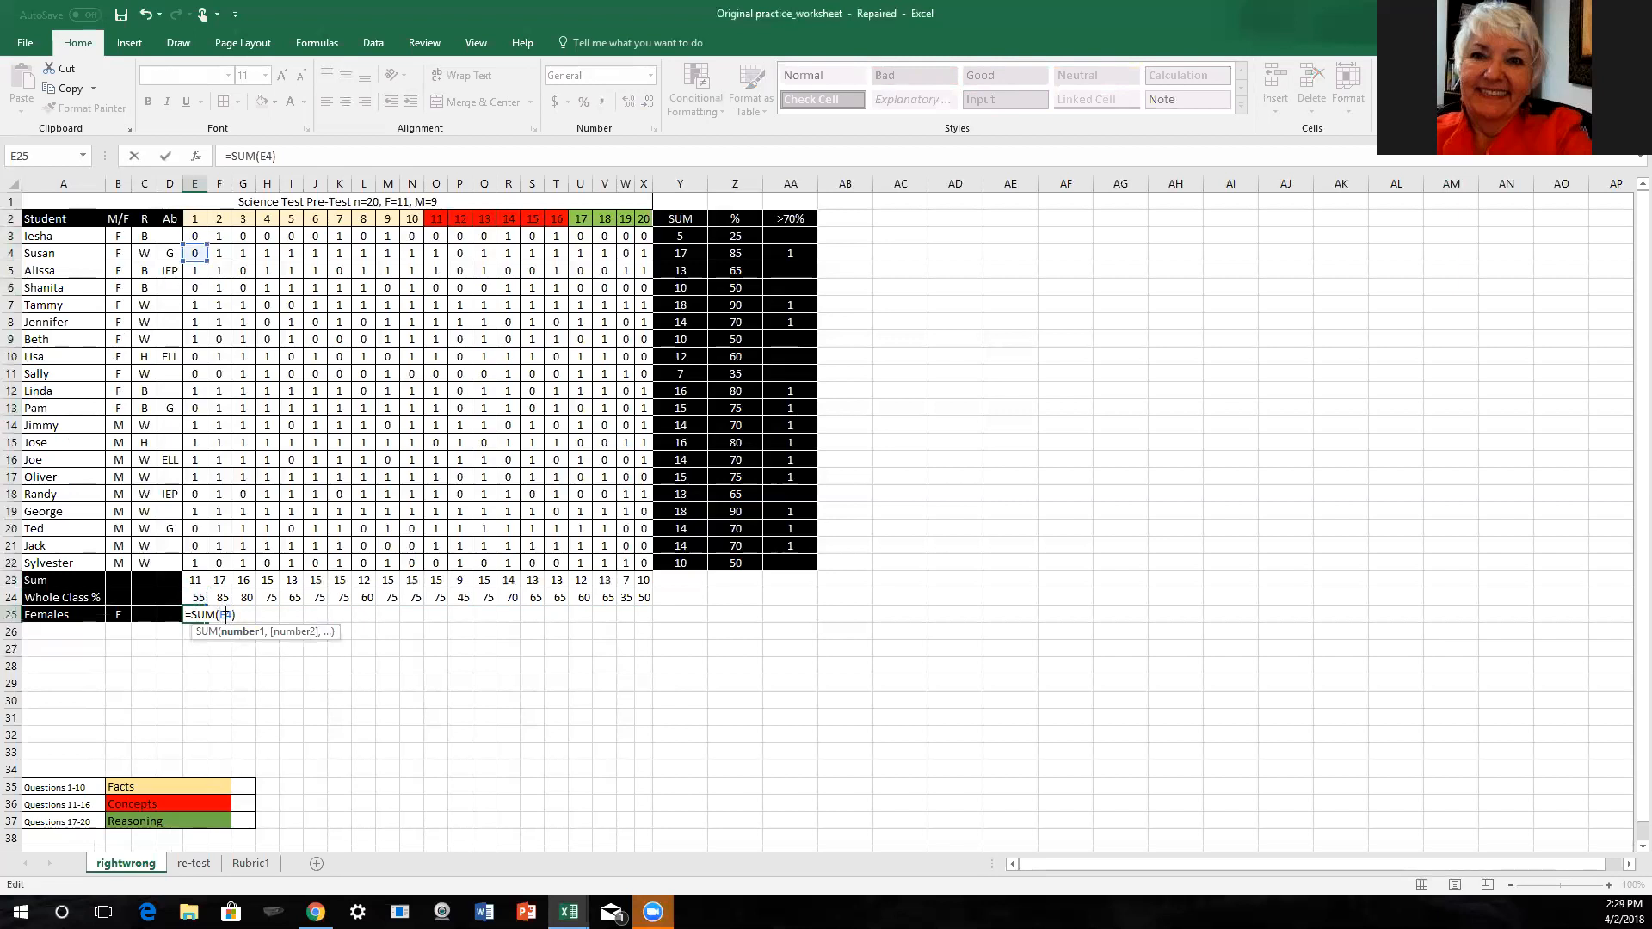
pyautogui.write('3:E')
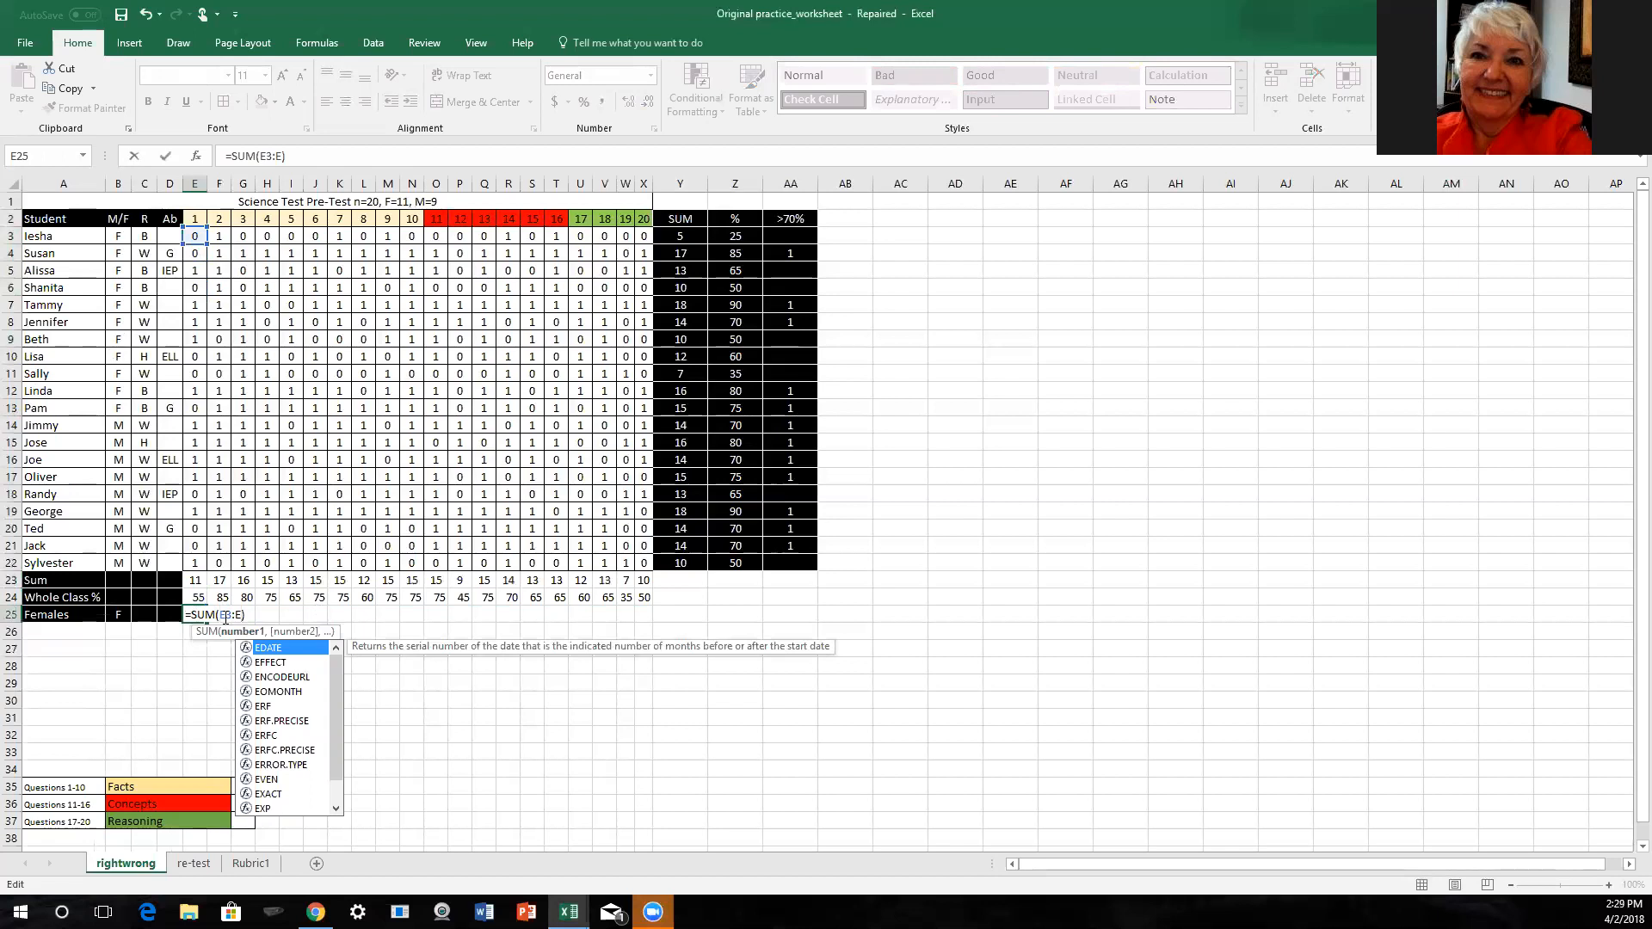
pyautogui.write('13')
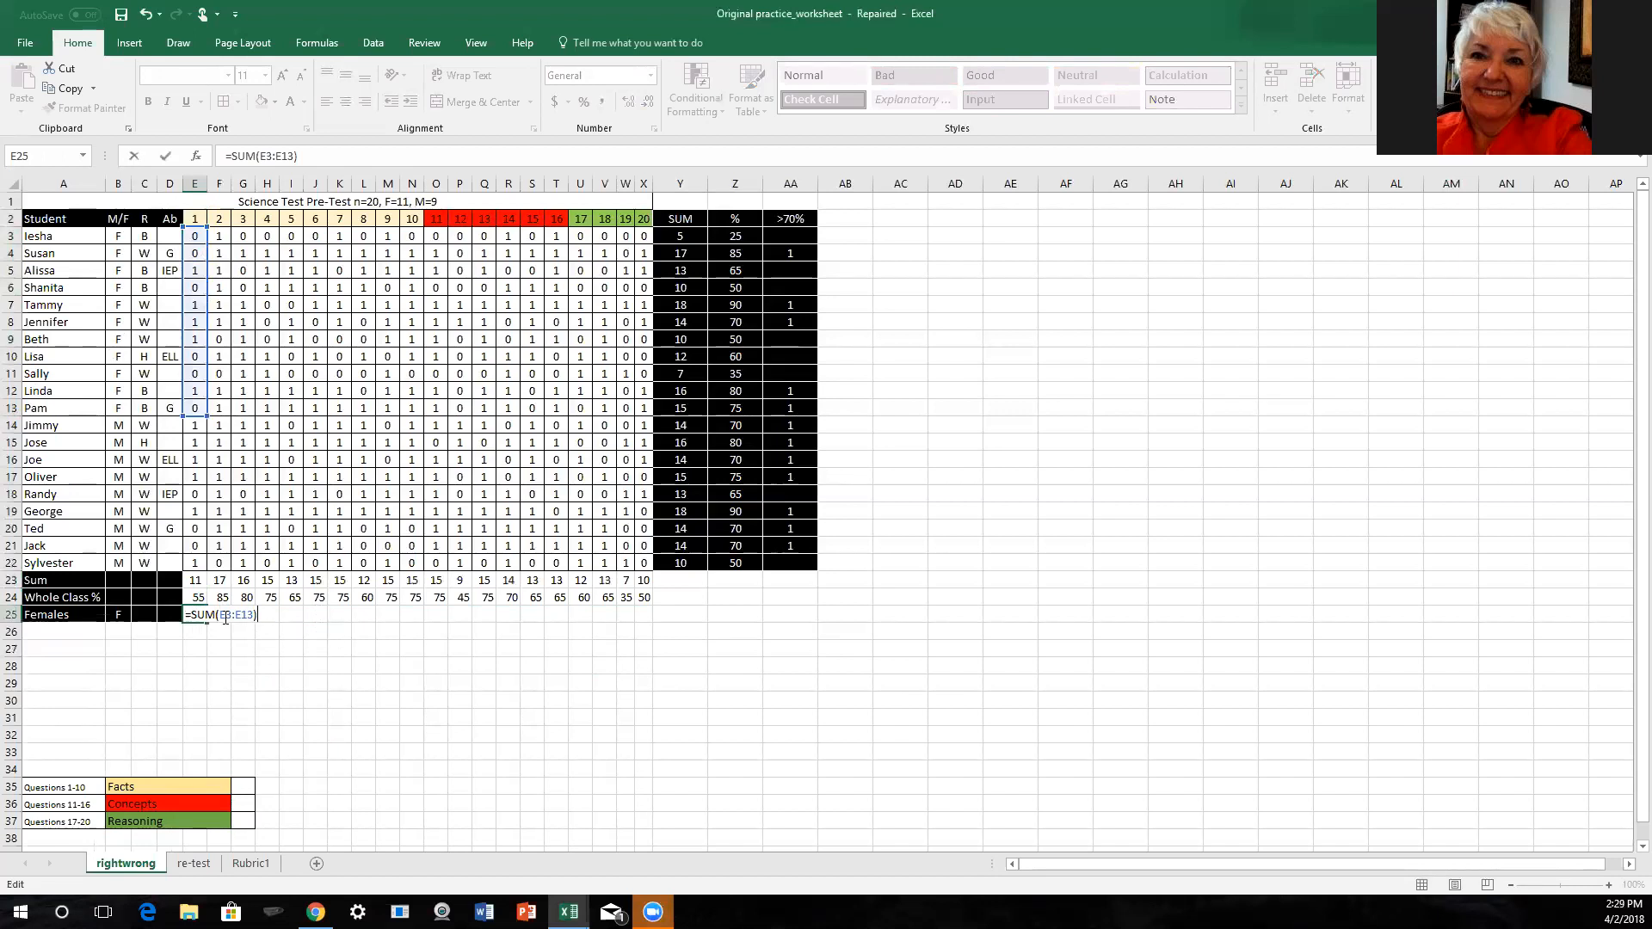
pyautogui.write('/')
pyautogui.write('00')
pyautogui.press('Return')
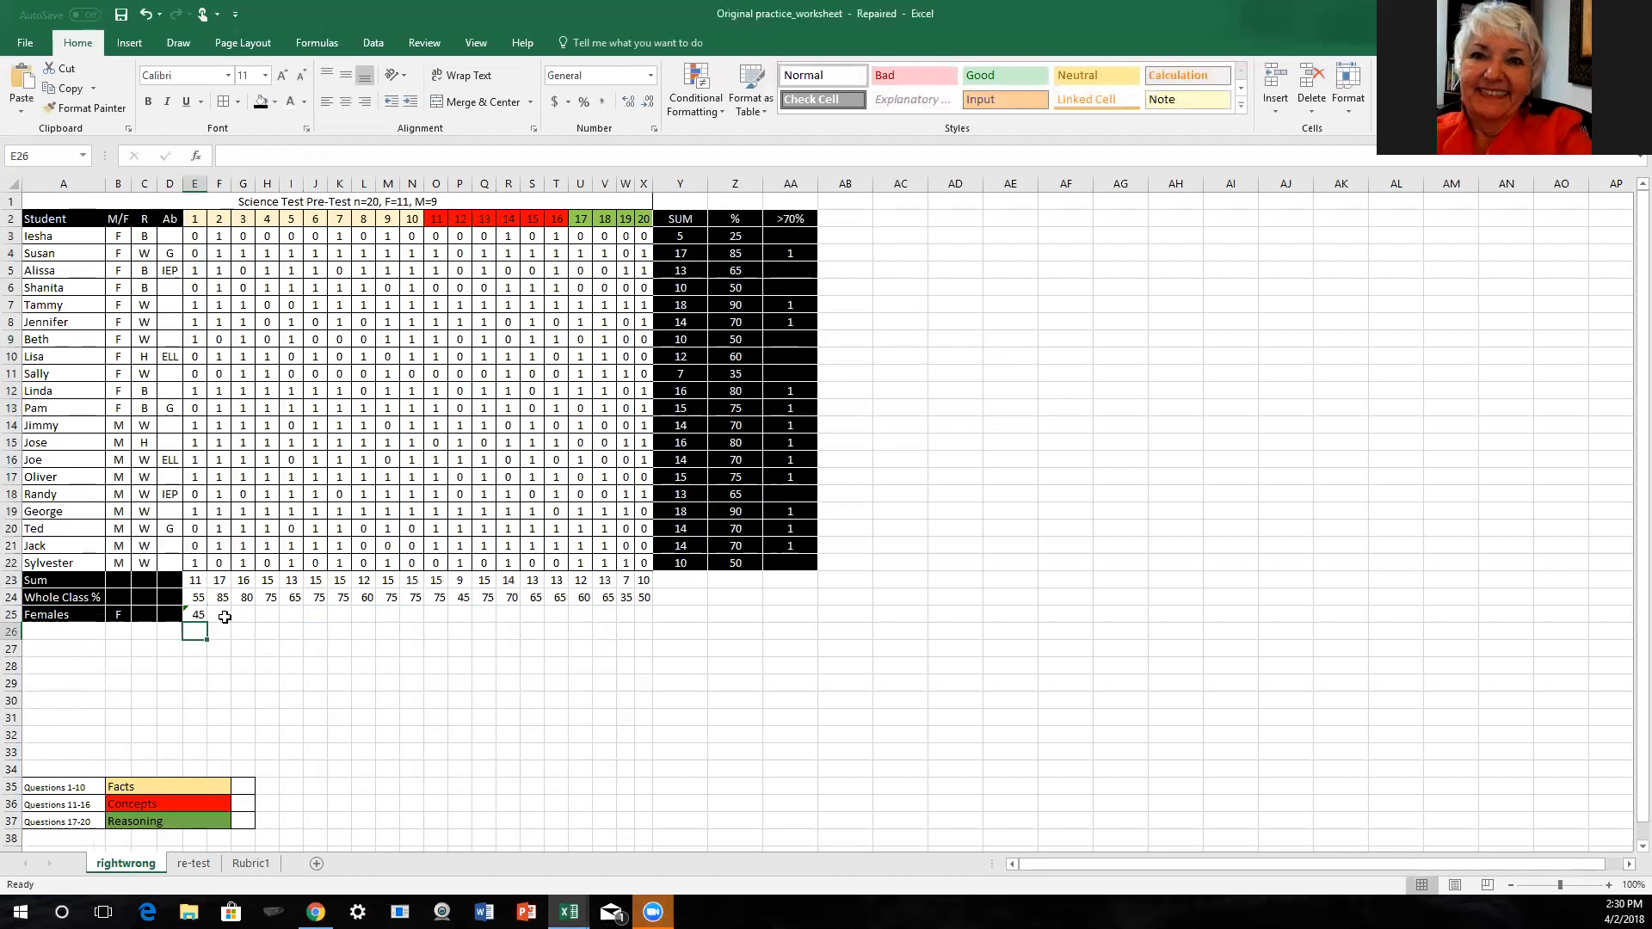
# - Ignore the formula error flag on E25 and fill its formula across through X25
pyautogui.click(198, 616)
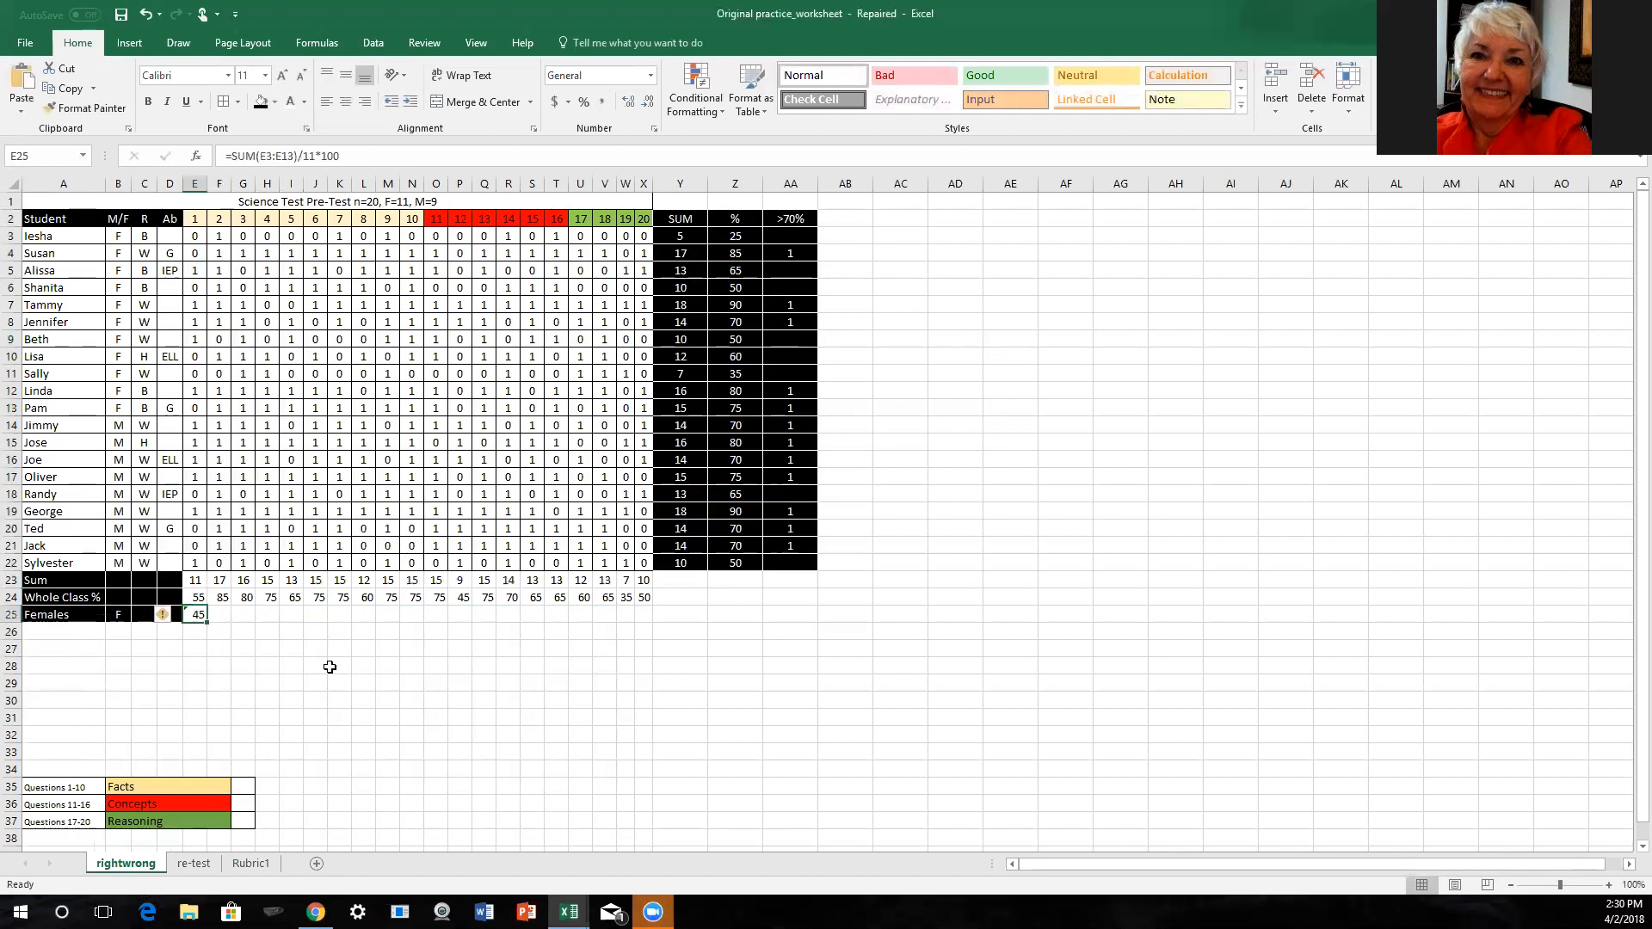
pyautogui.click(176, 616)
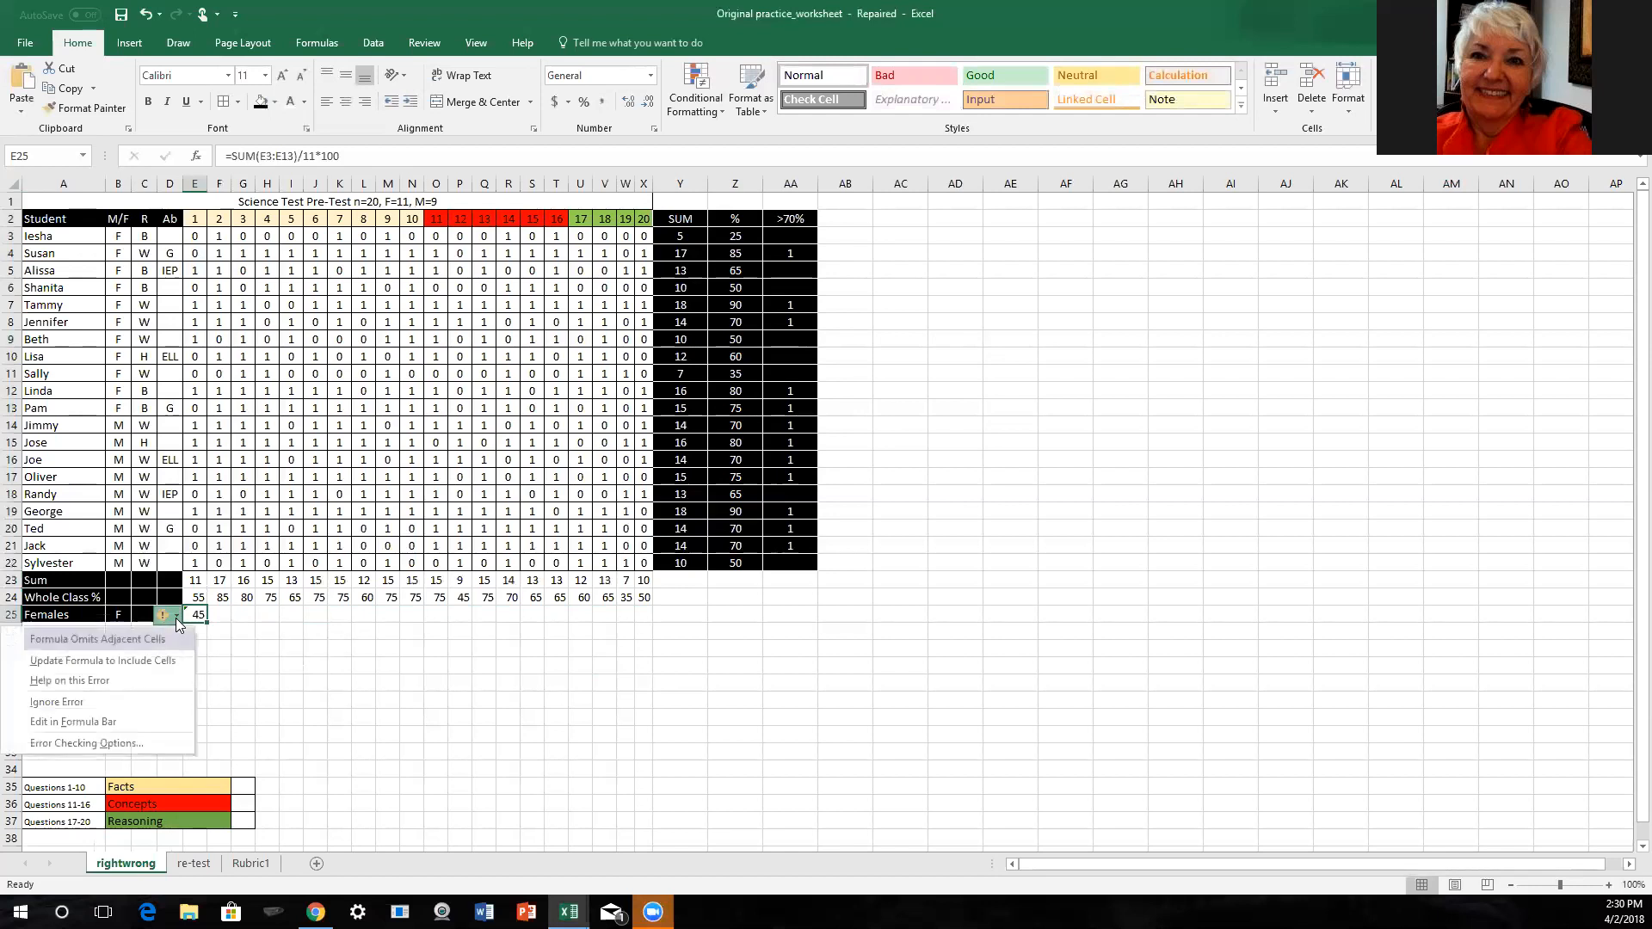
pyautogui.click(57, 702)
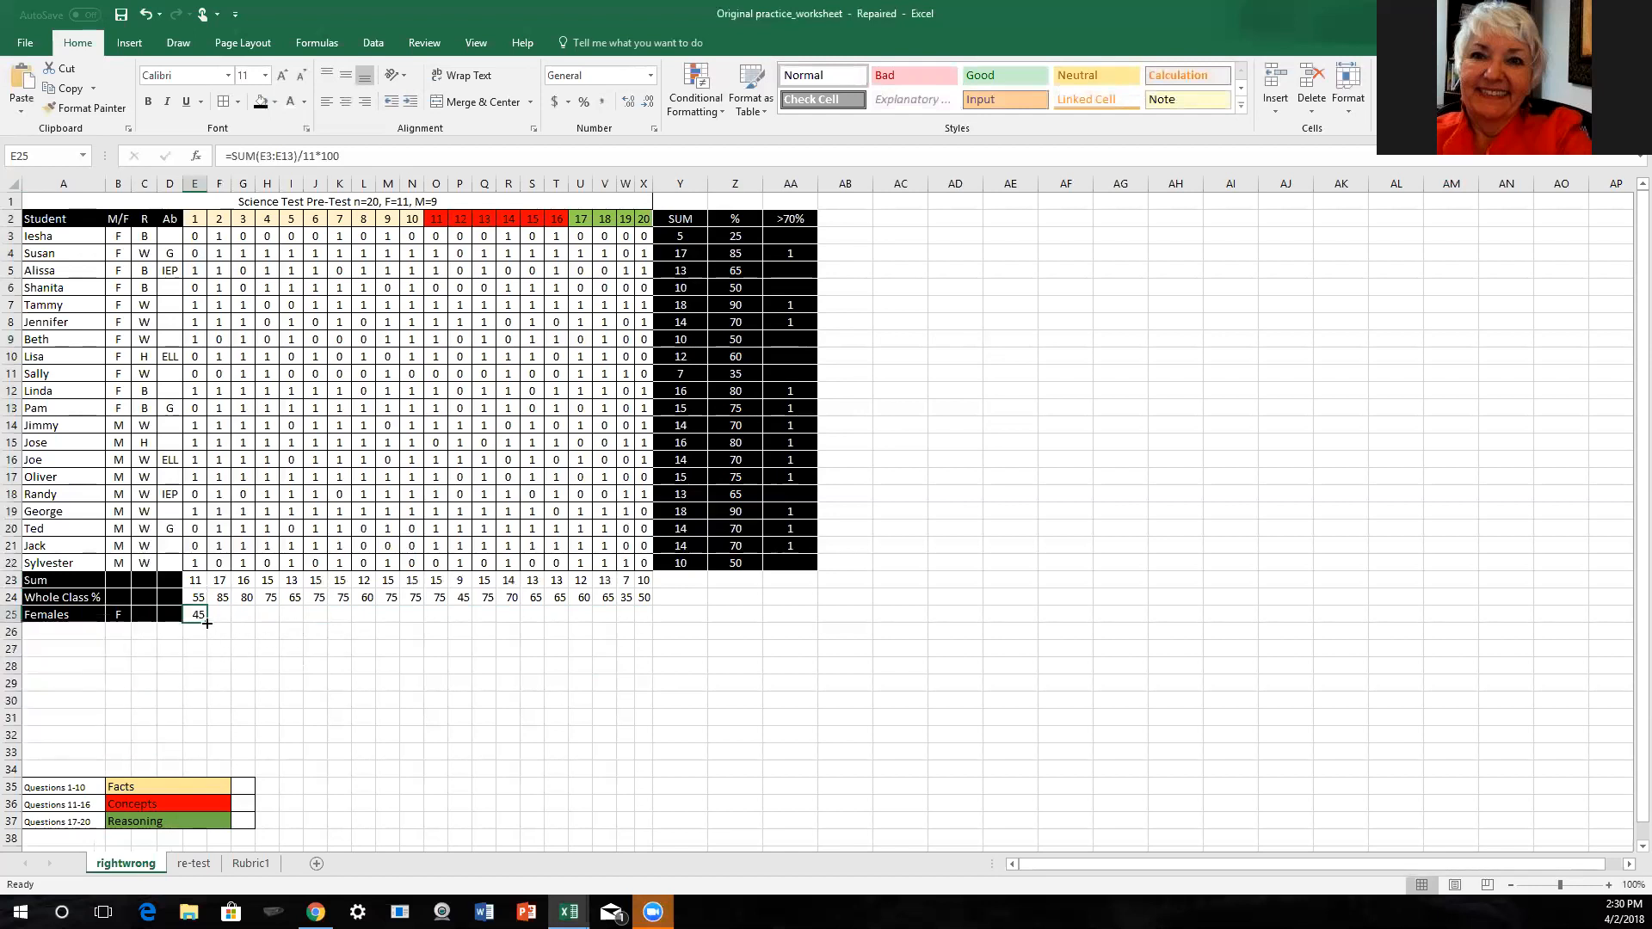
pyautogui.moveTo(207, 622); pyautogui.dragTo(652, 618)
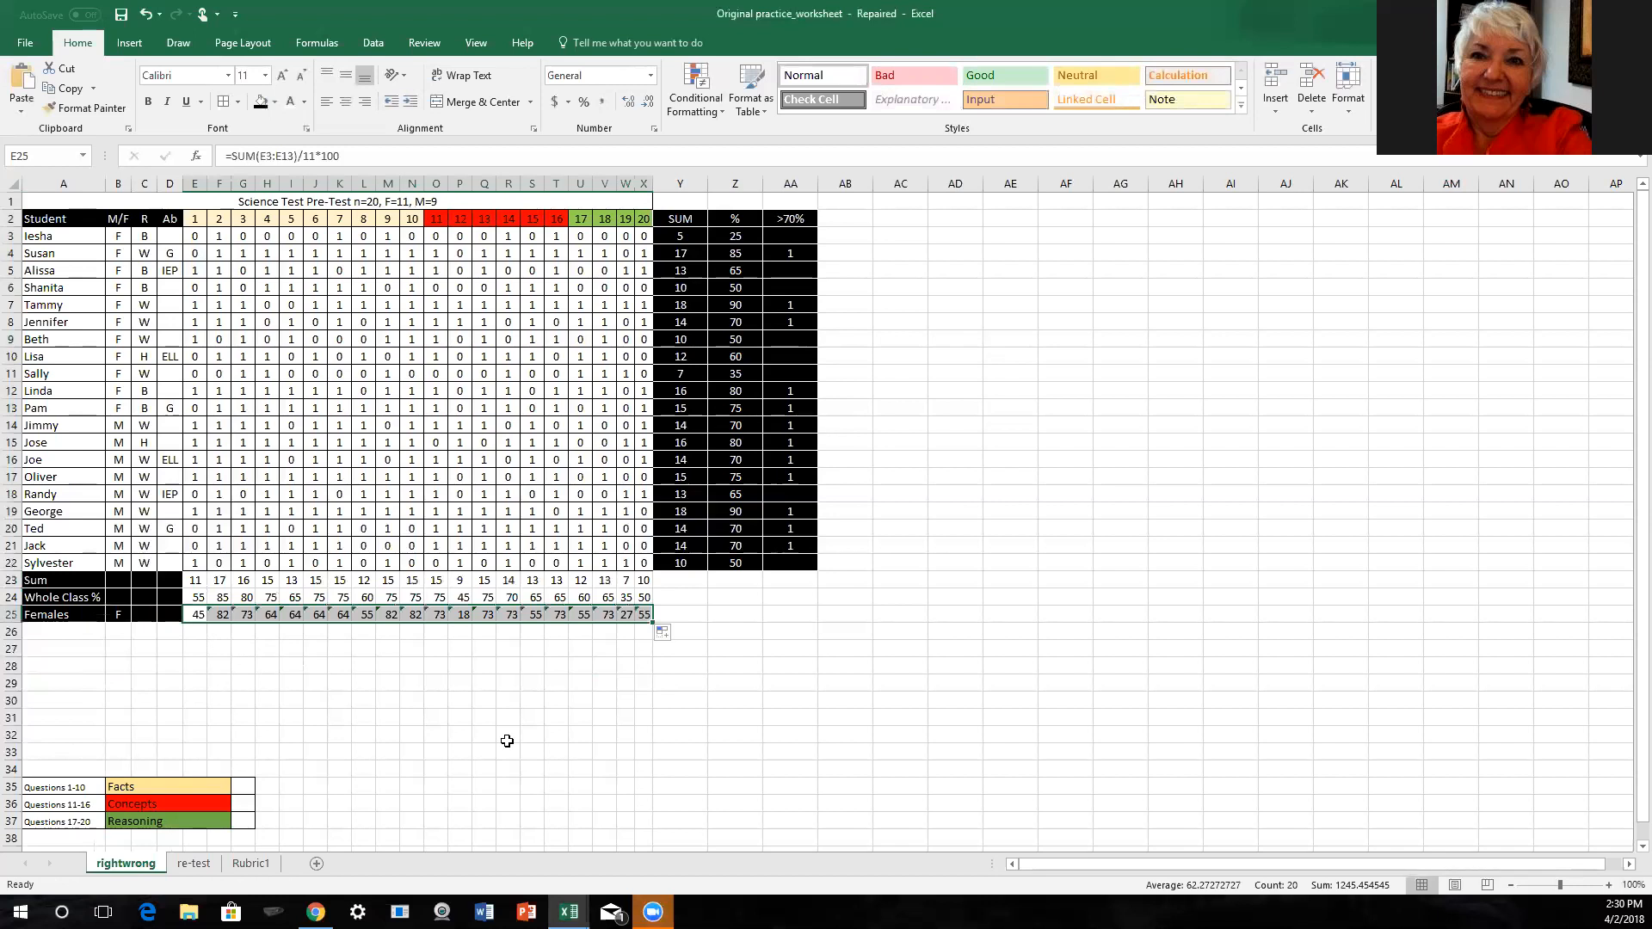
pyautogui.click(222, 647)
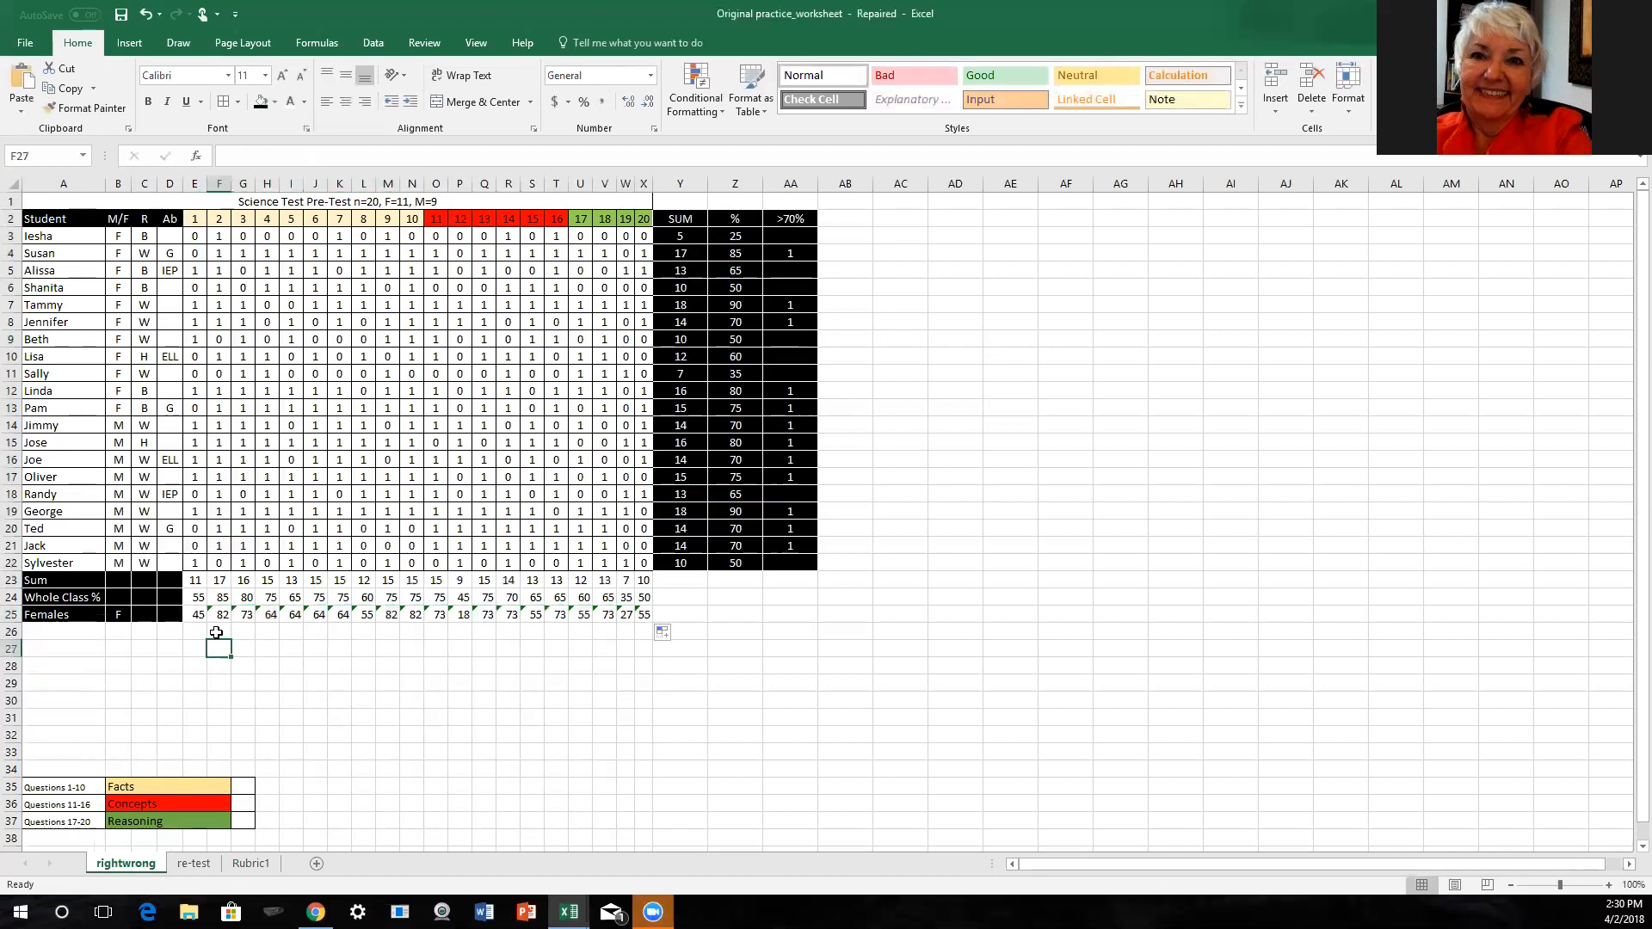
# - Ignore the formula error flags on the female percentages in F25:X25
pyautogui.click(215, 615)
pyautogui.moveTo(214, 614); pyautogui.dragTo(642, 616)
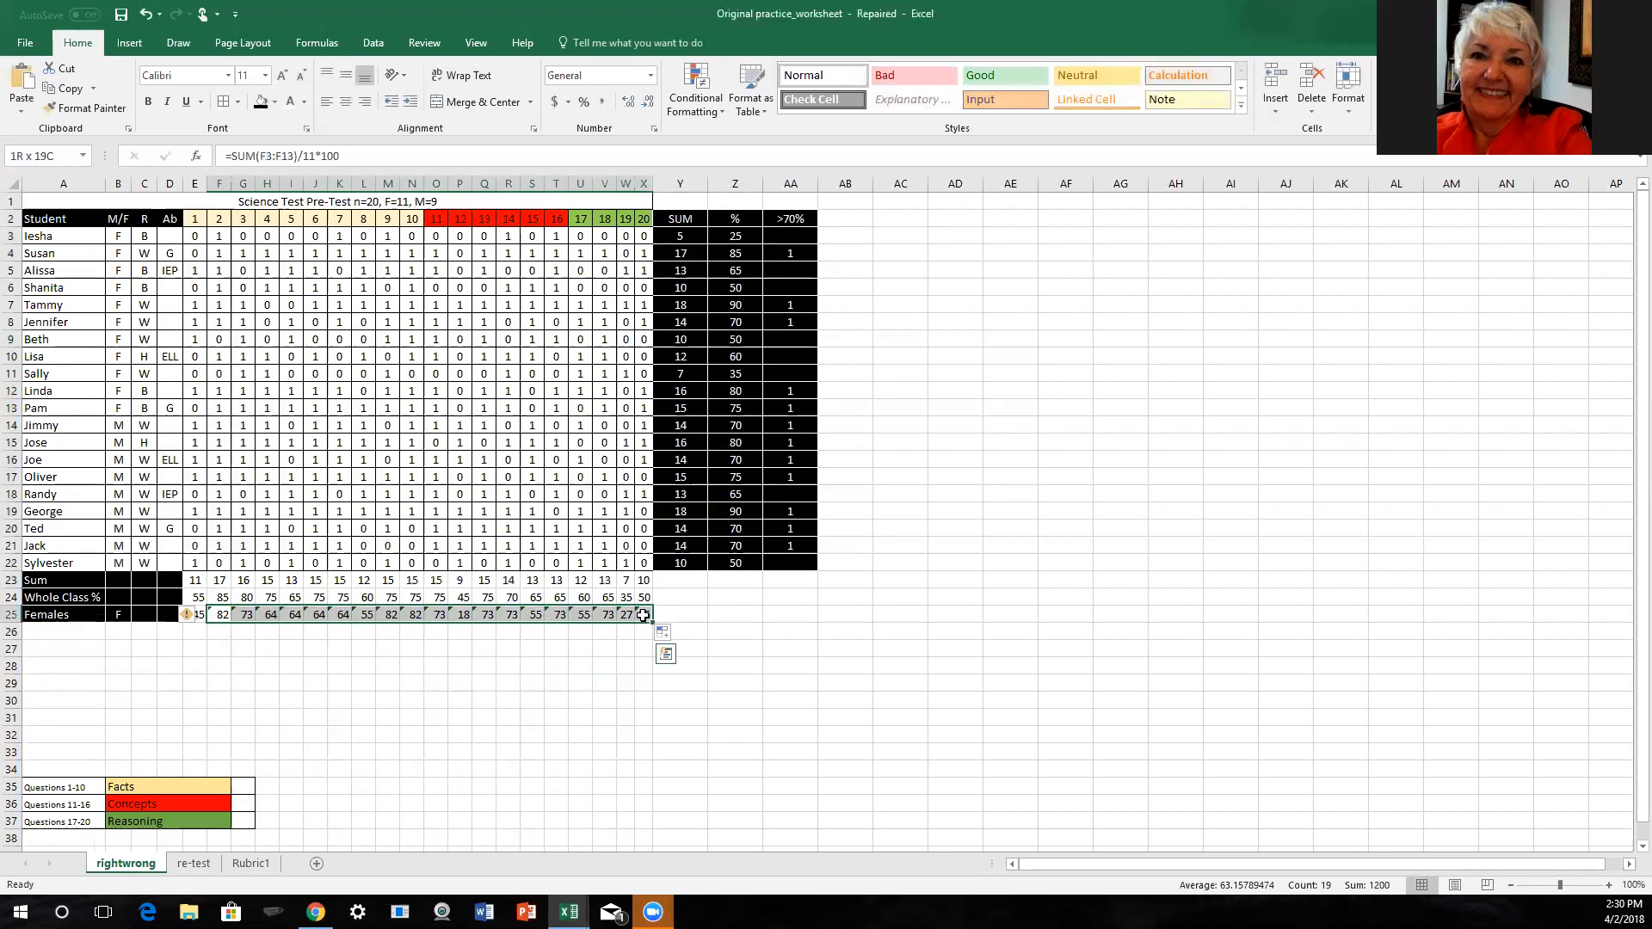
pyautogui.click(187, 614)
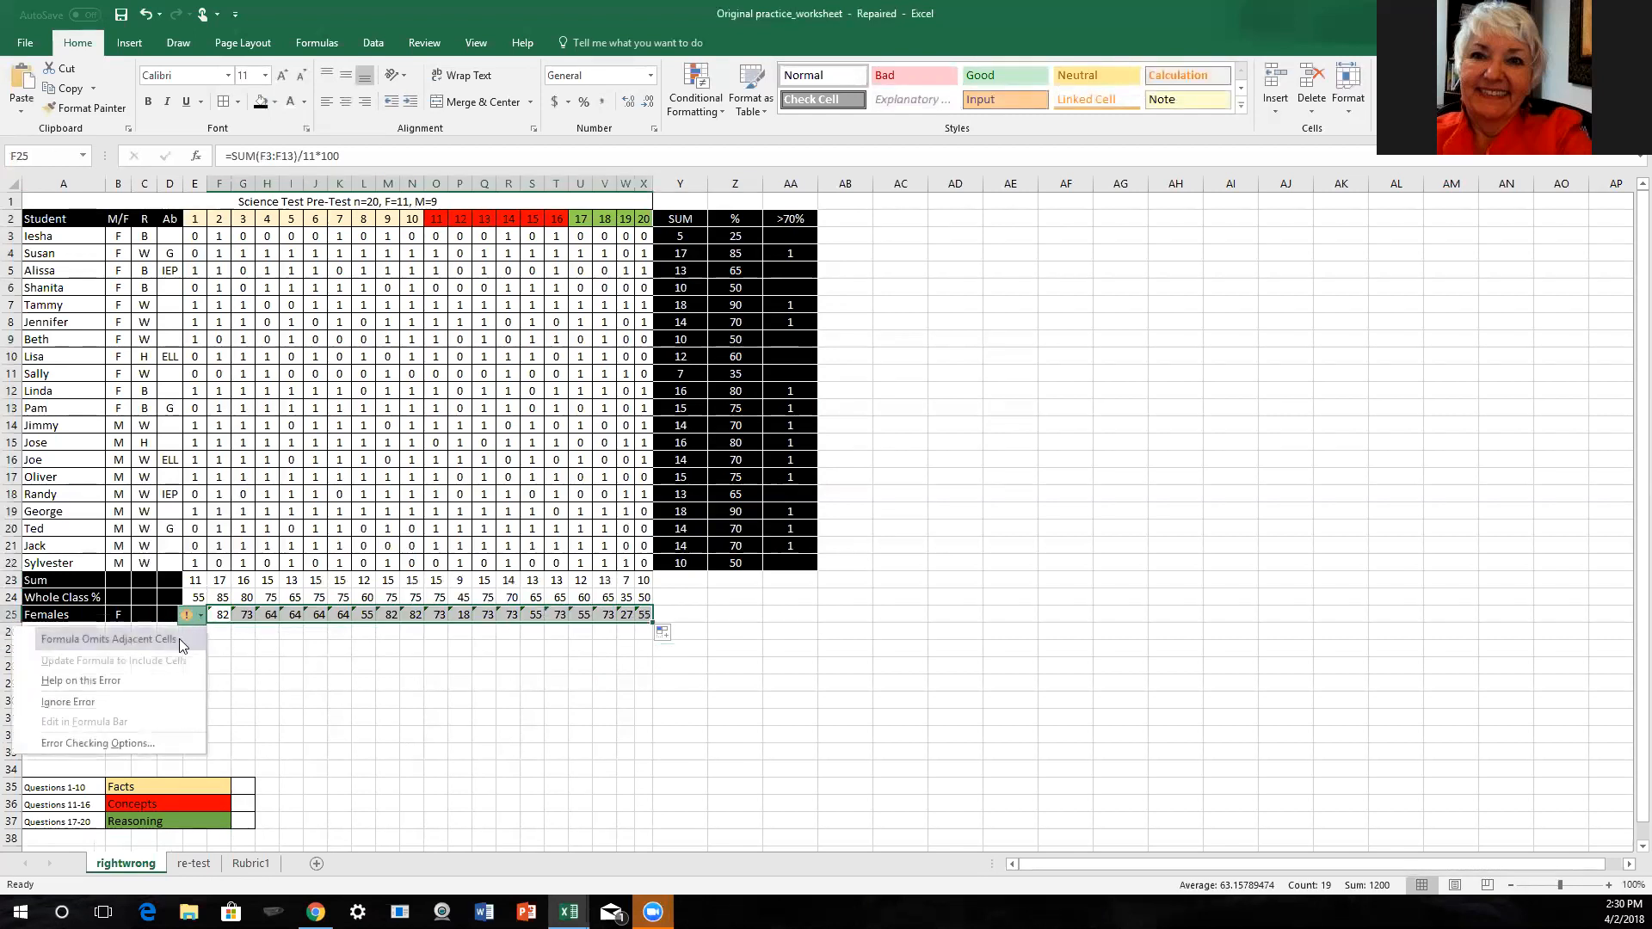
pyautogui.click(69, 702)
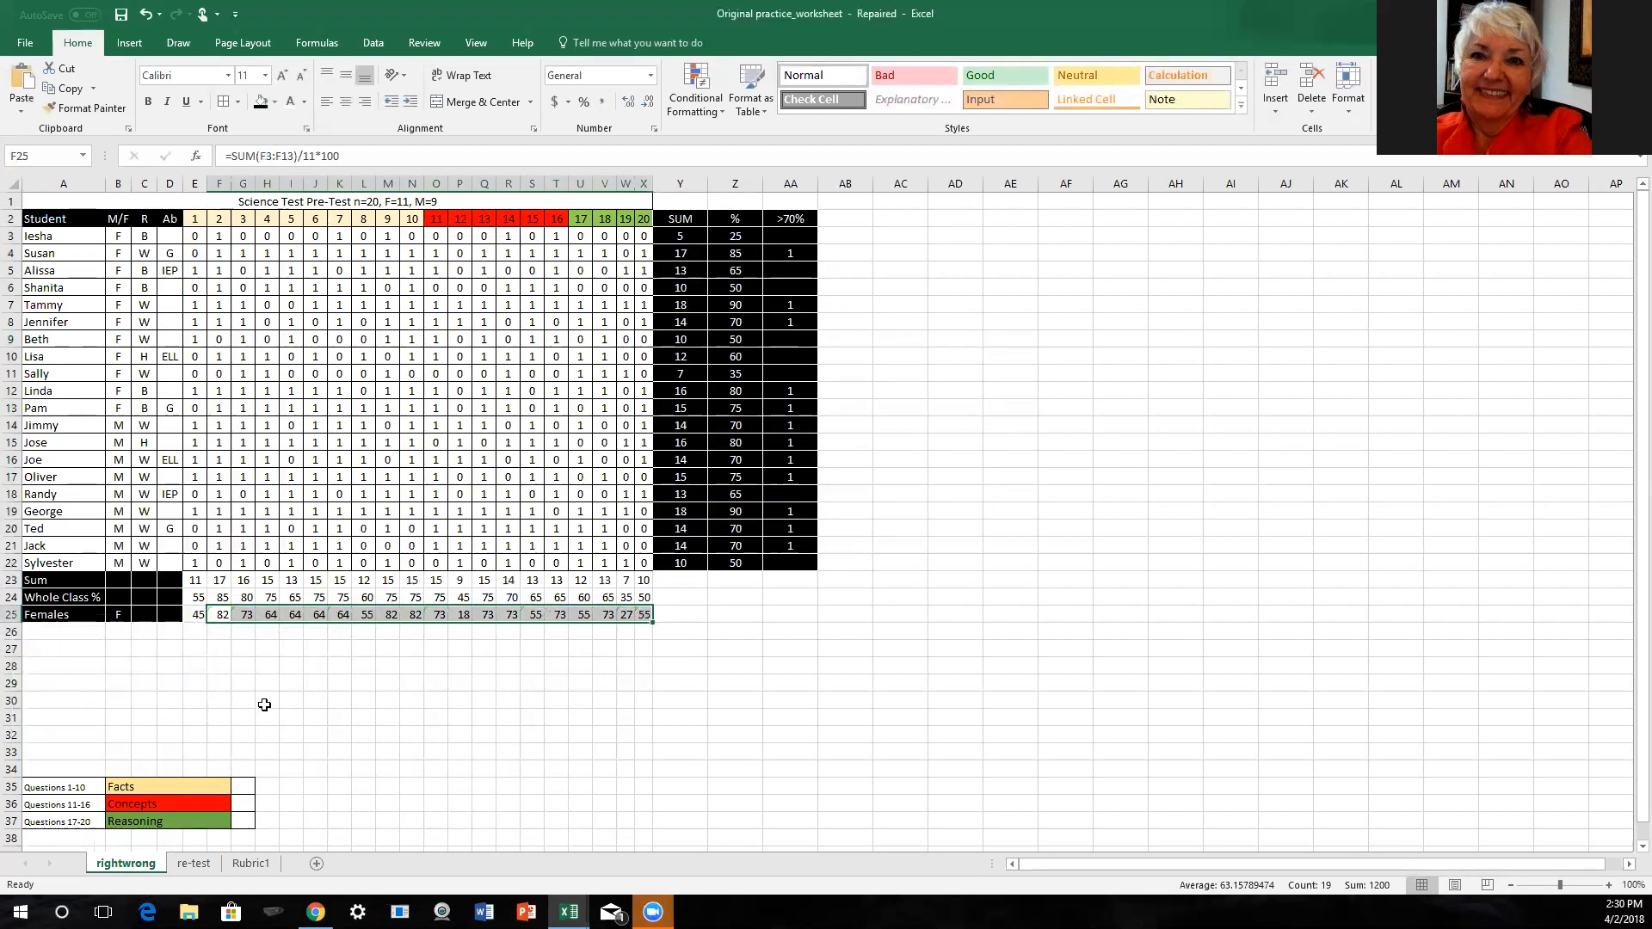
pyautogui.click(240, 680)
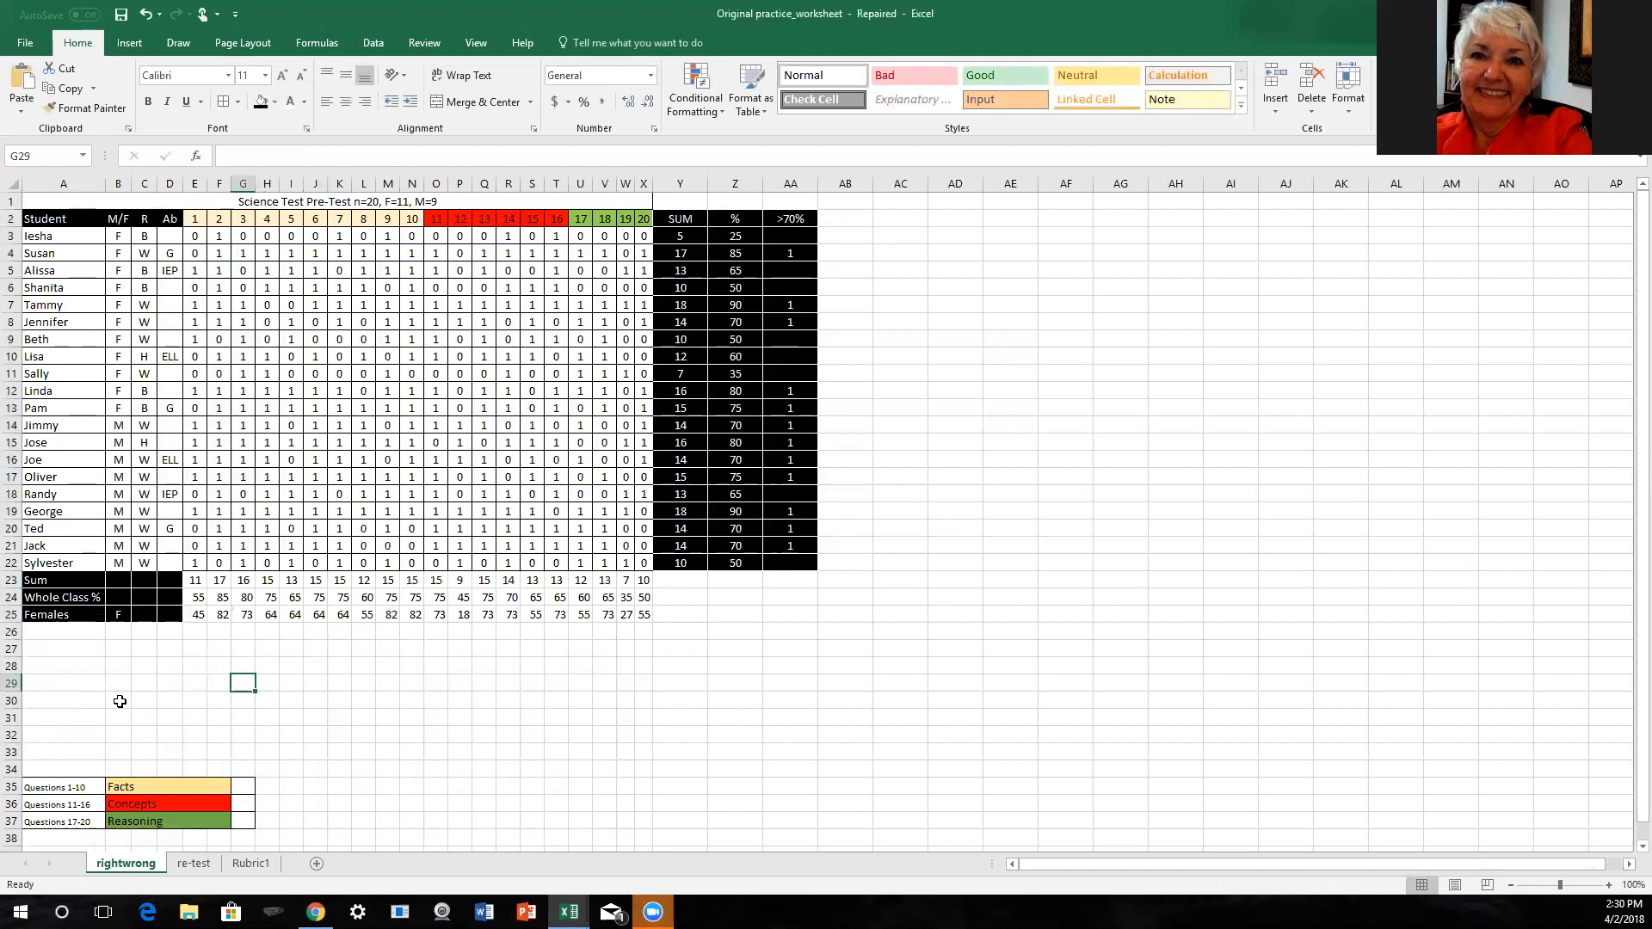
# - Enter the label "Males" in cell A26 and "M" in cell B26
pyautogui.click(49, 632)
pyautogui.write('Males')
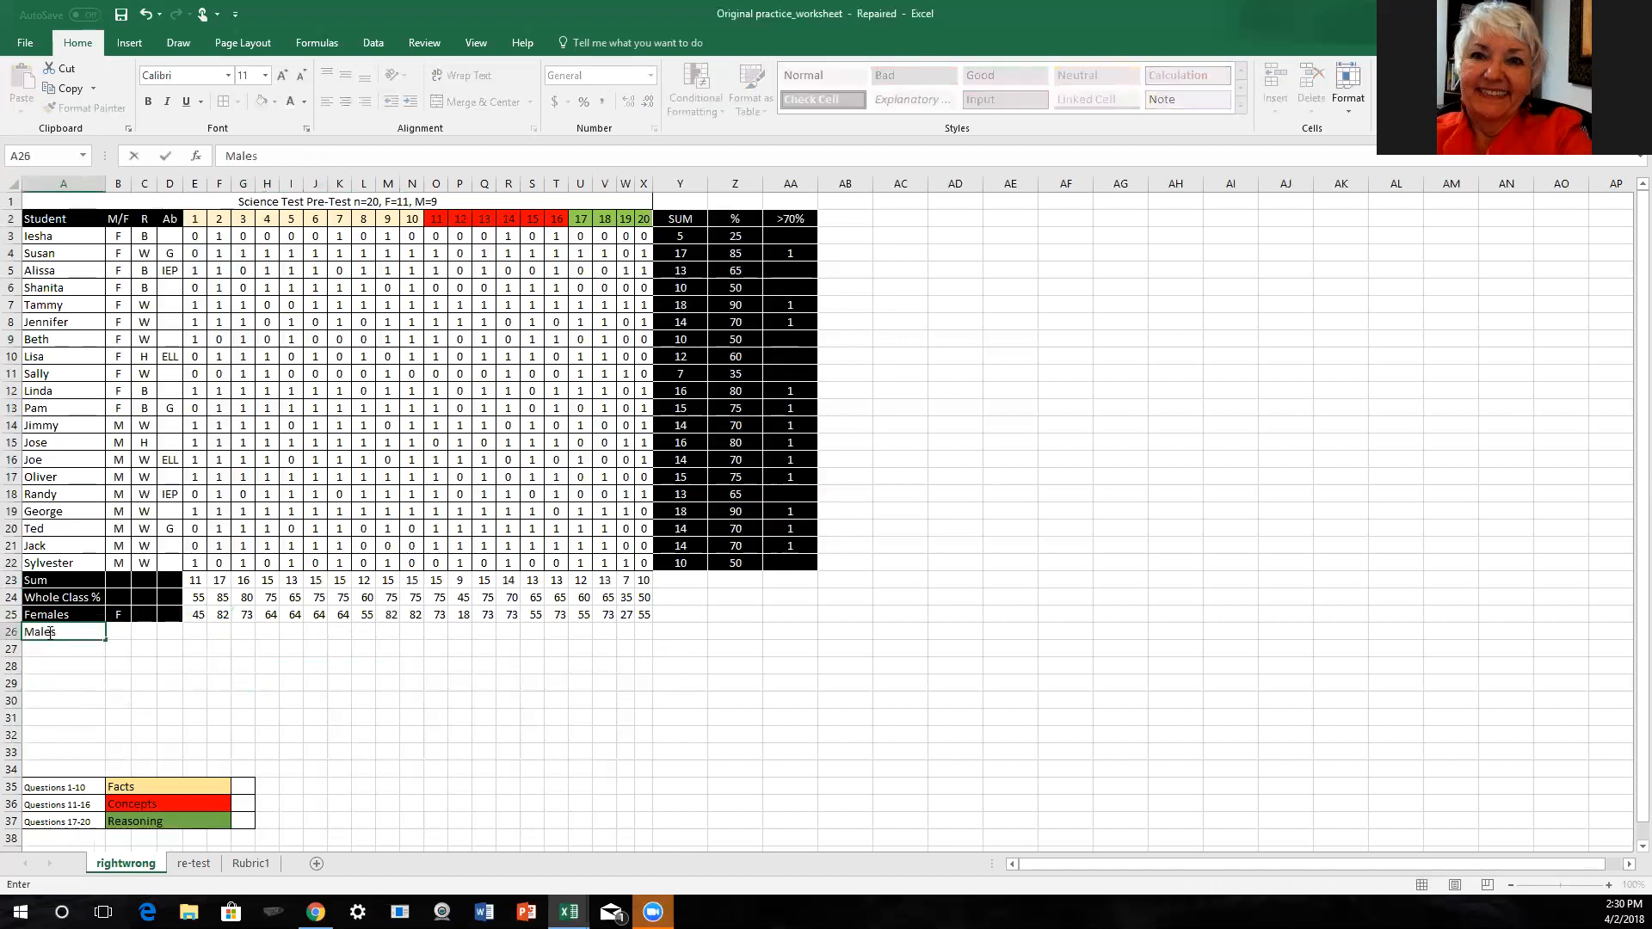
pyautogui.press('Tab')
pyautogui.write('M')
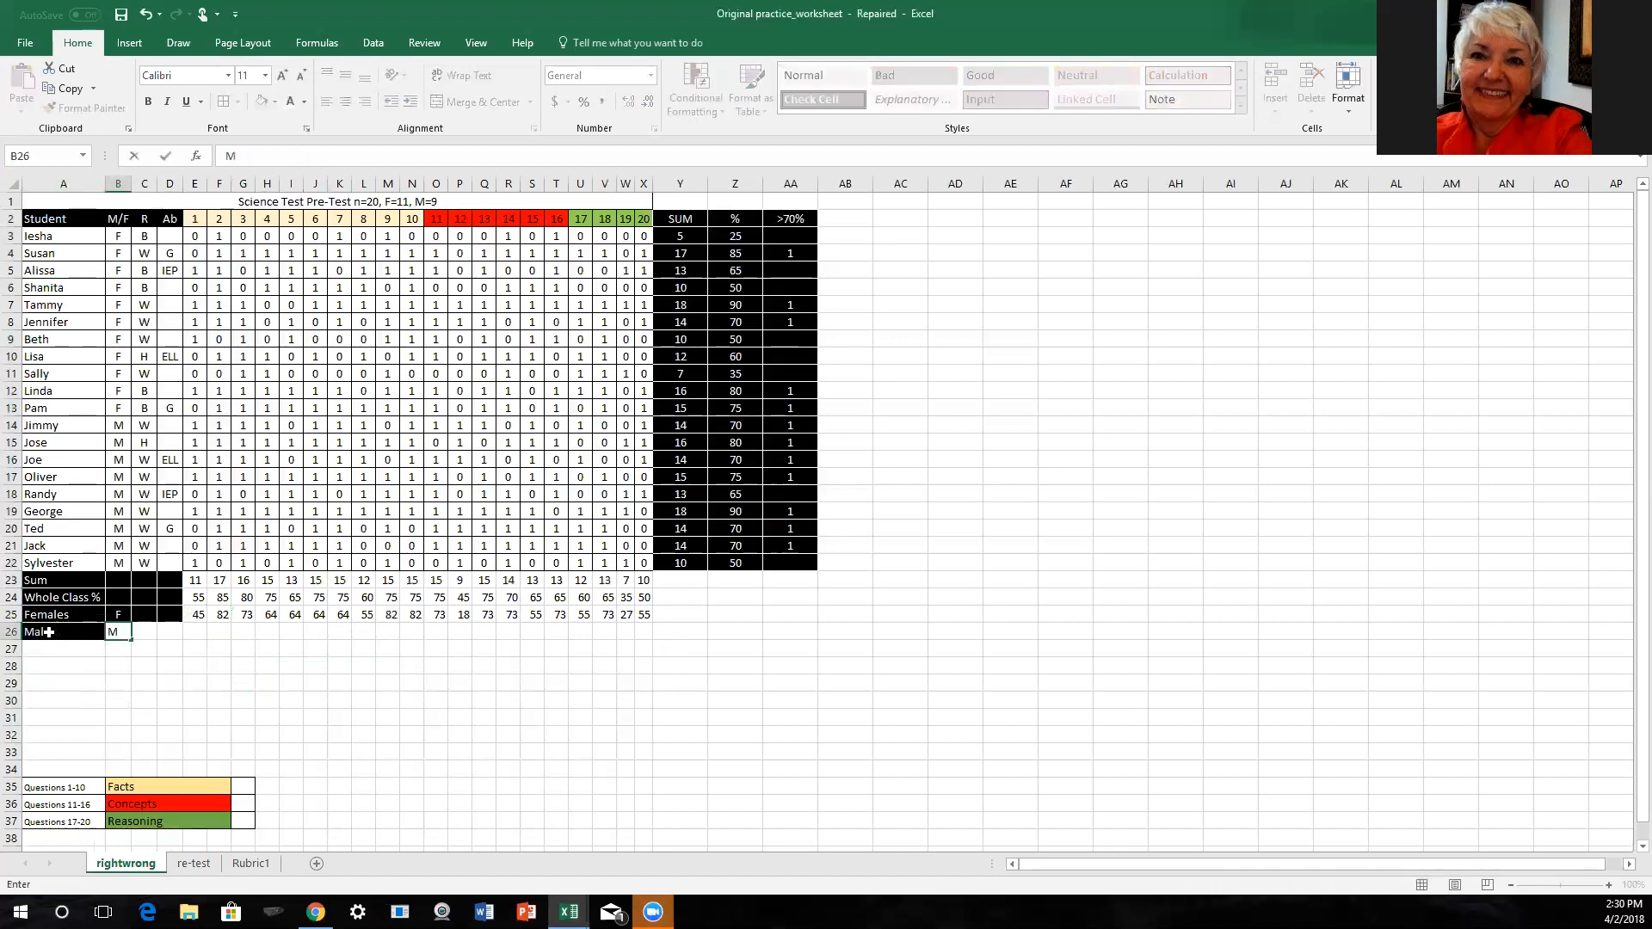
# - Enter the formula =SUM(E14:E22)/9*100 in cell E26 to calculate the male percentage for question 1
pyautogui.click(187, 633)
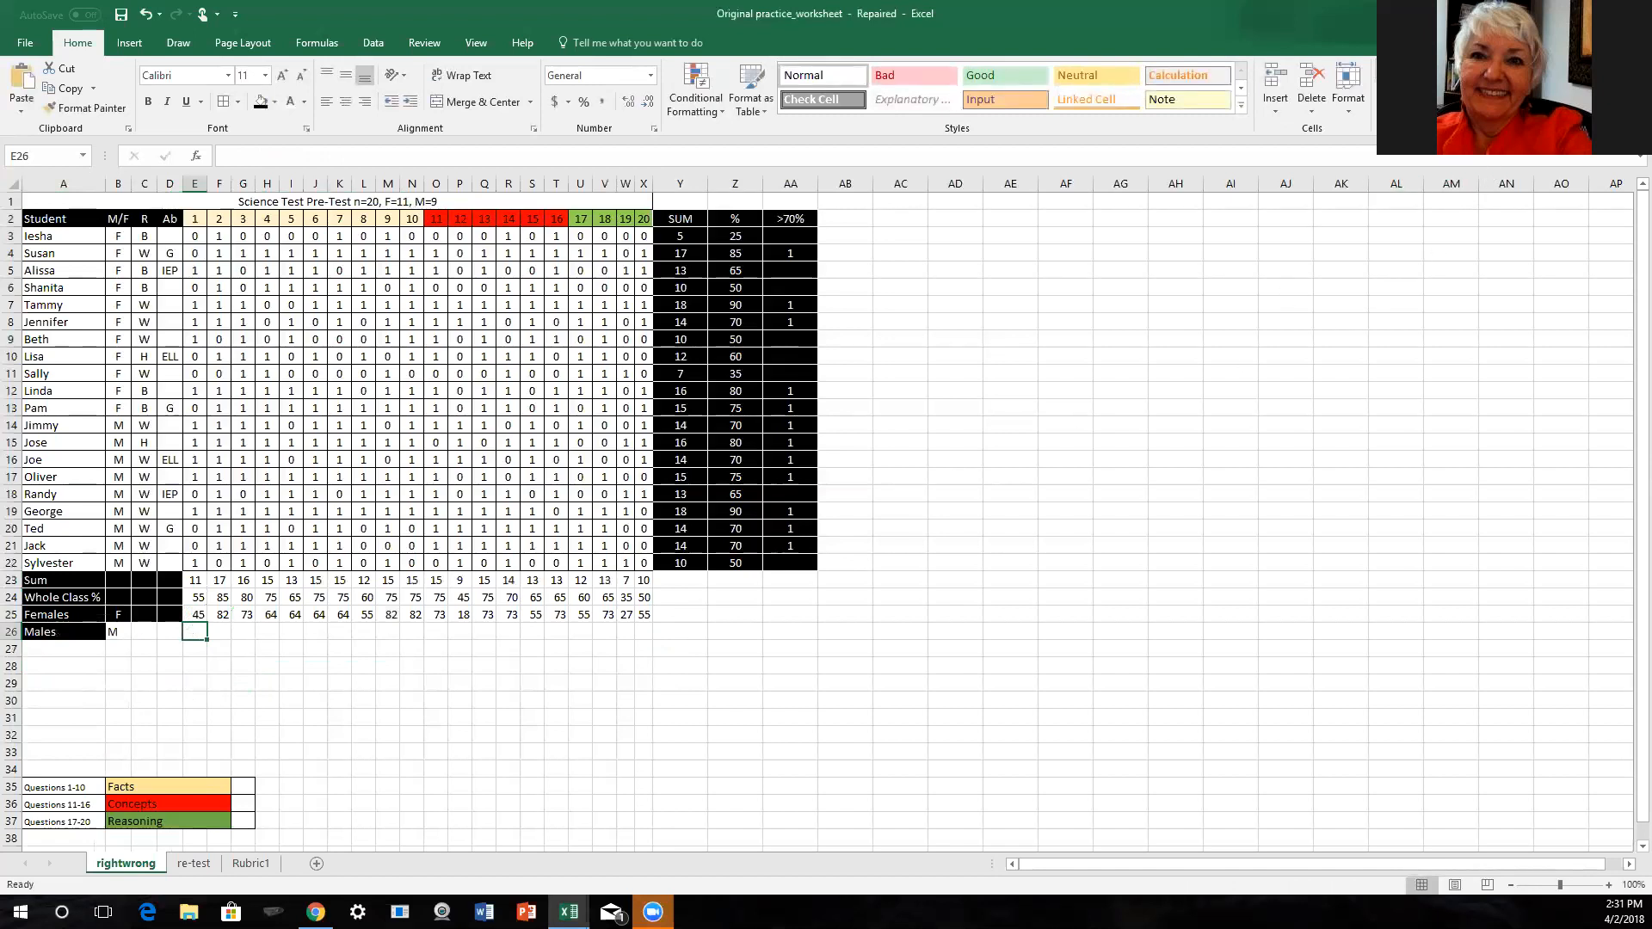
pyautogui.click(1446, 68)
pyautogui.click(1415, 80)
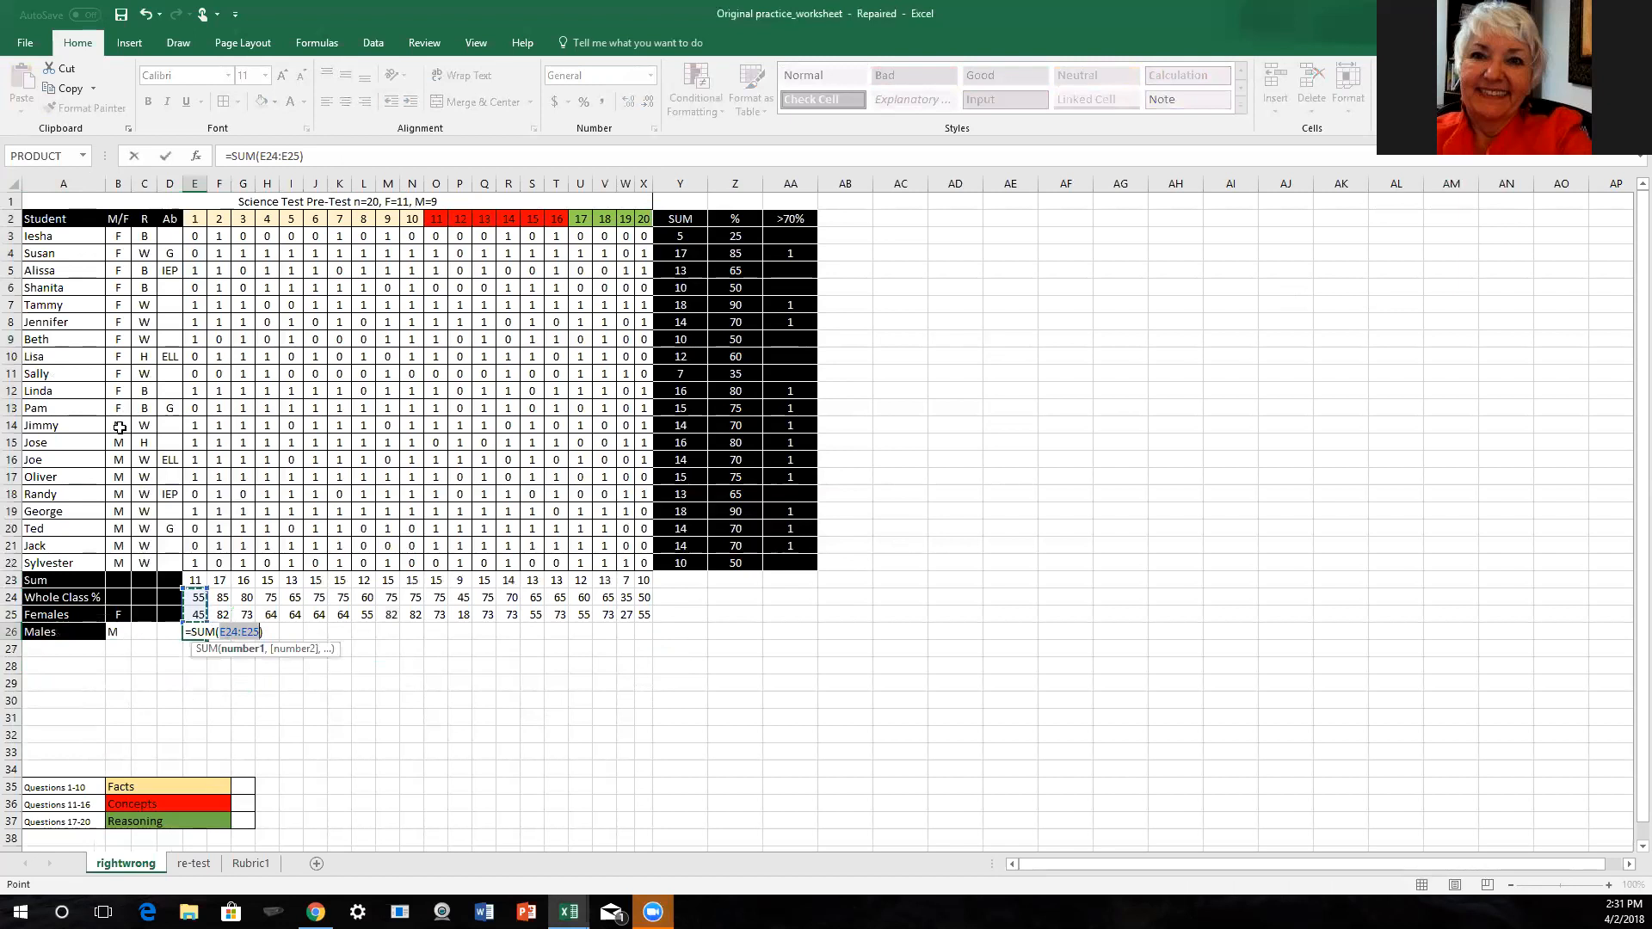
pyautogui.click(228, 634)
pyautogui.press('BackSpace')
pyautogui.write('1')
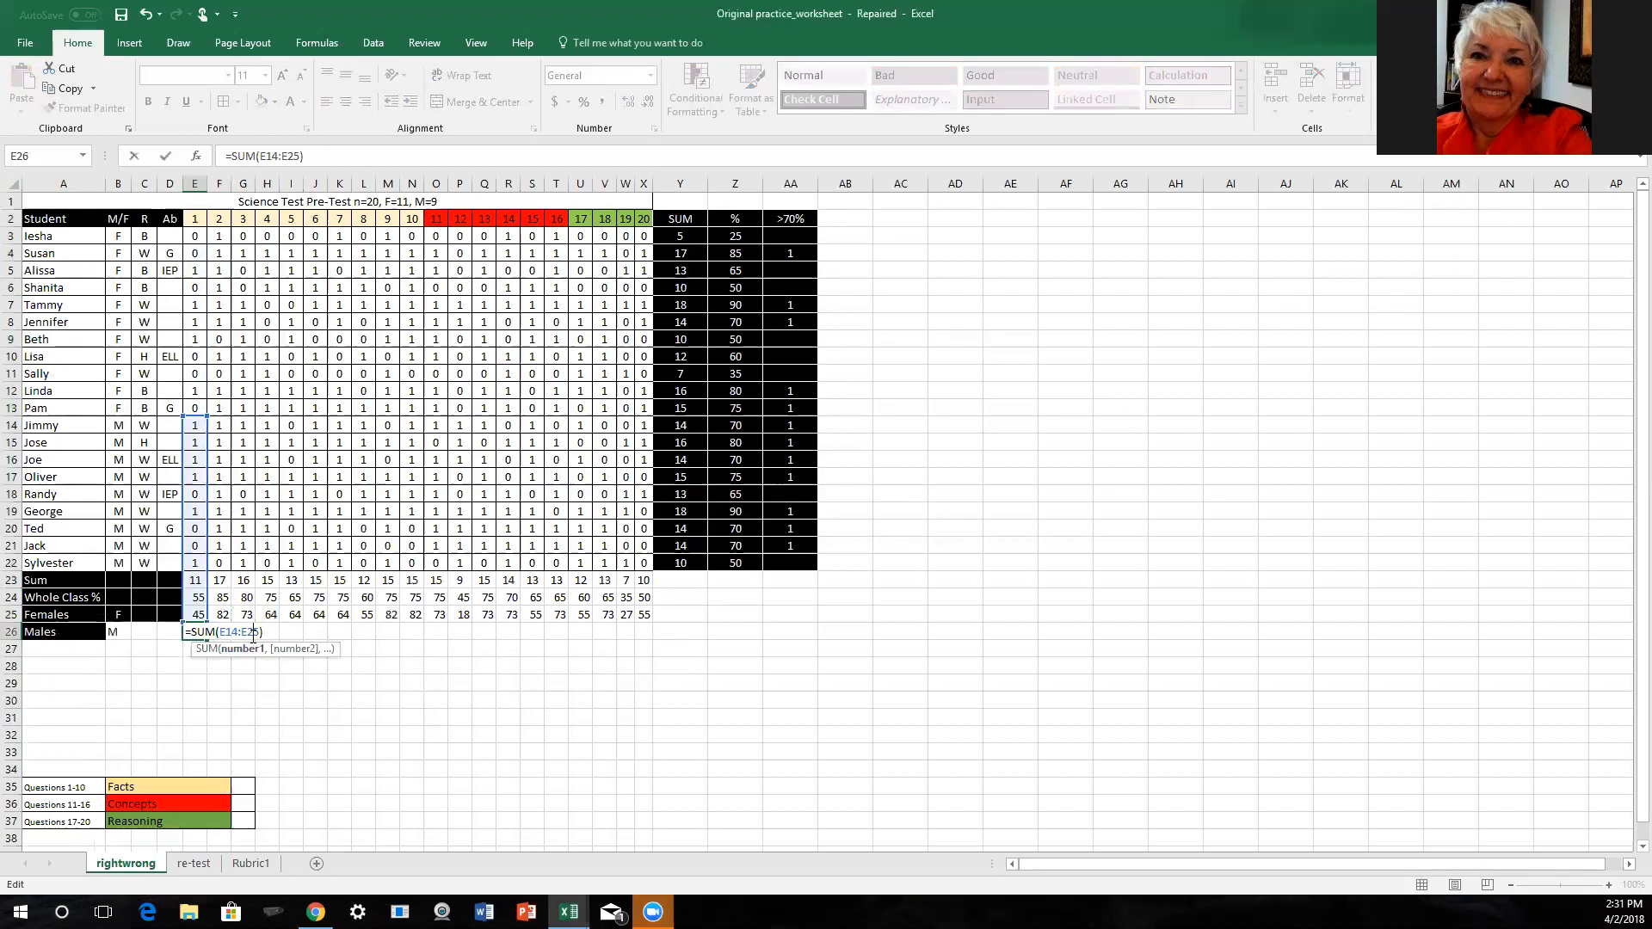
pyautogui.press('BackSpace')
pyautogui.write('2')
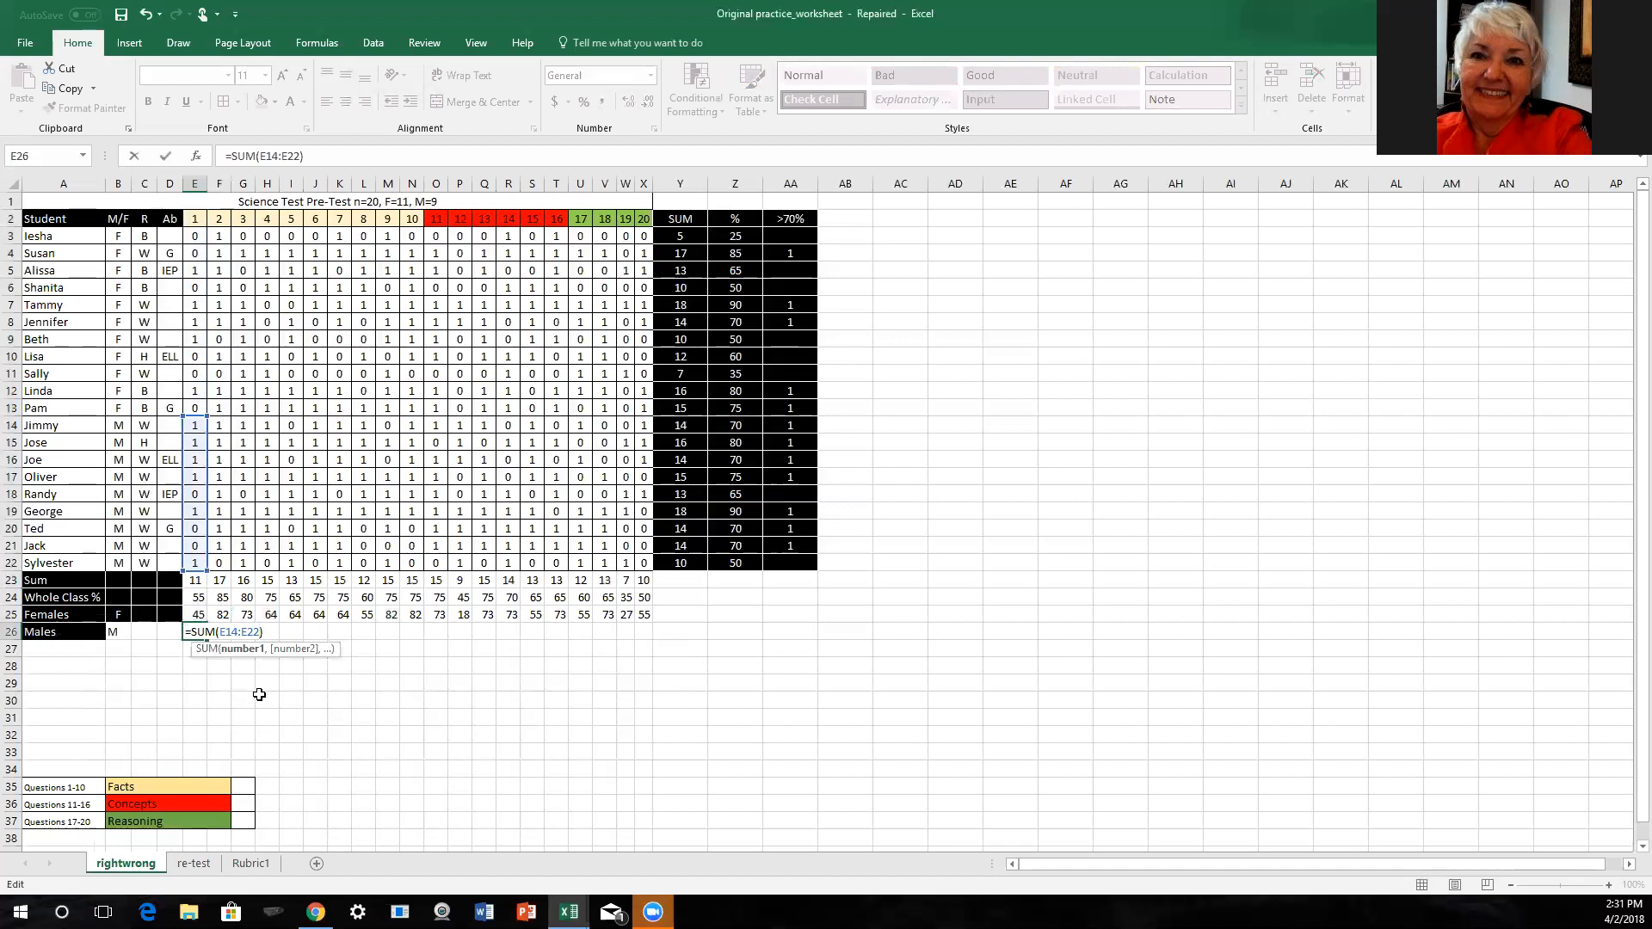
pyautogui.press('Right')
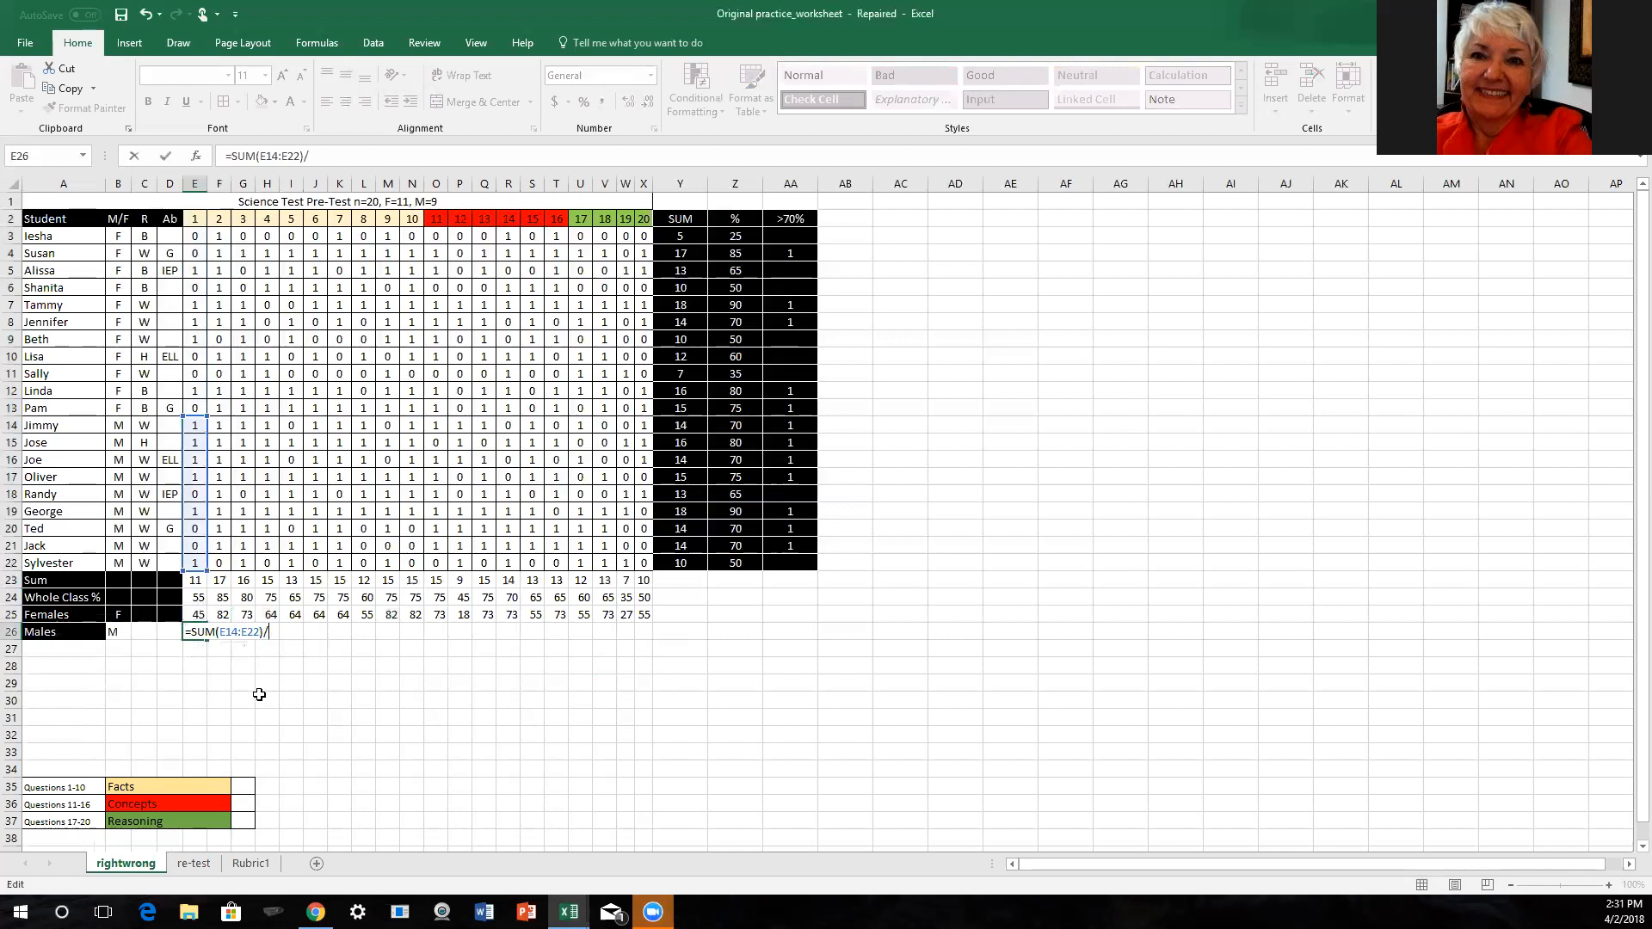
pyautogui.write('9*100')
pyautogui.press('Return')
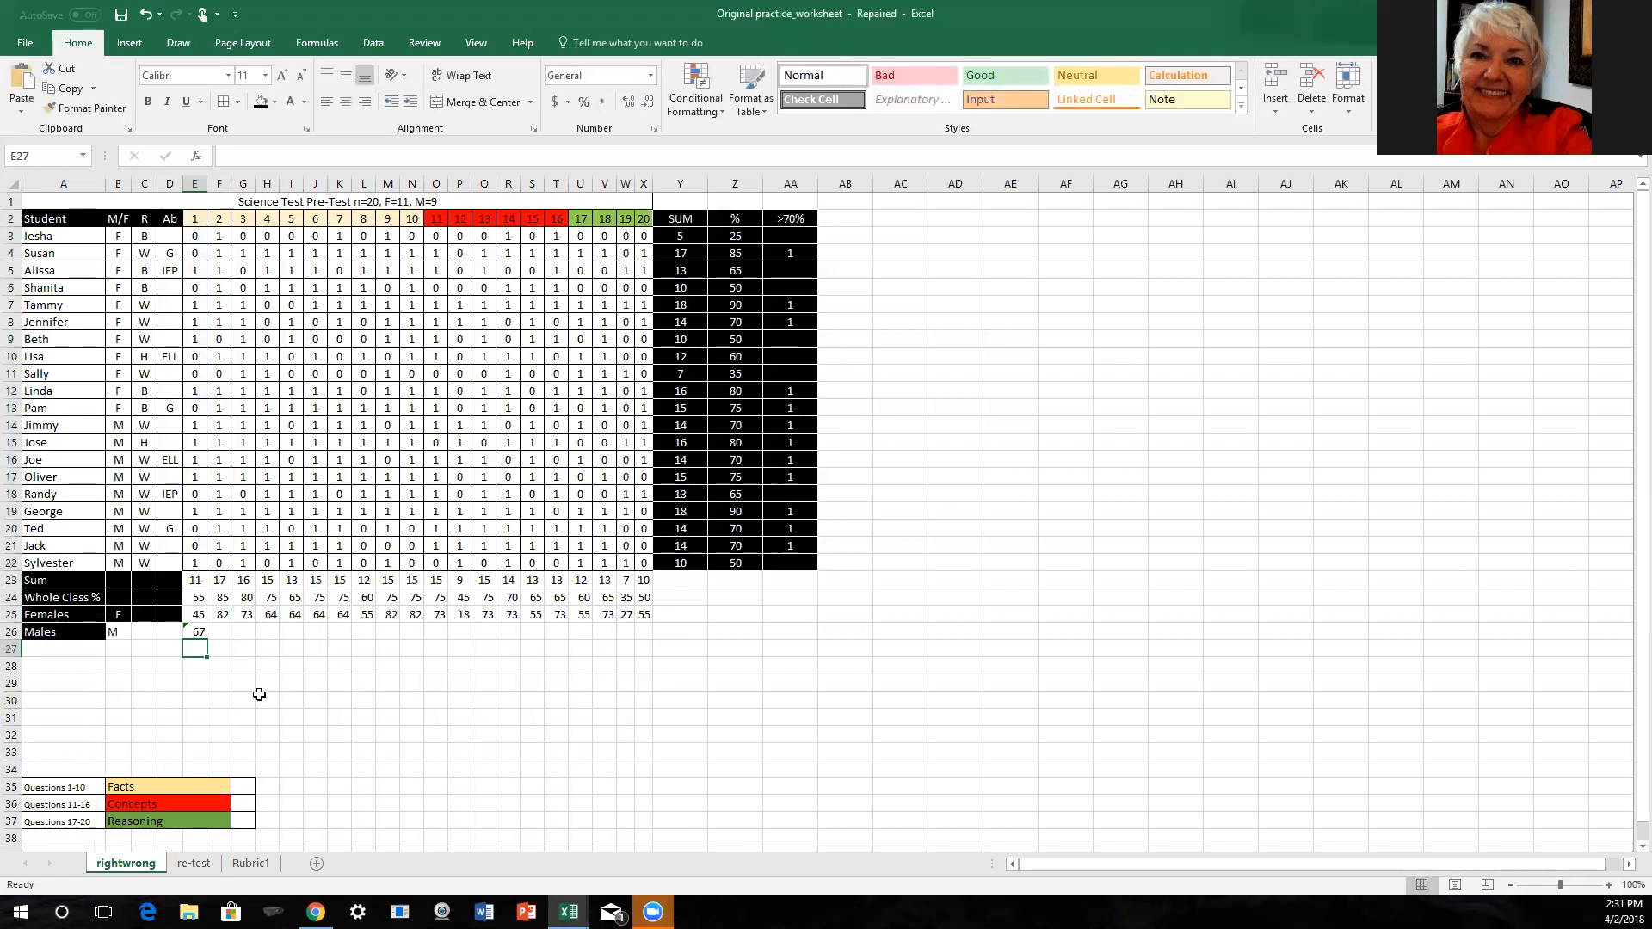
# - Fill the E26 formula across through X26 and ignore the formula error flags on E26:X26
pyautogui.click(196, 632)
pyautogui.moveTo(207, 641); pyautogui.dragTo(650, 641)
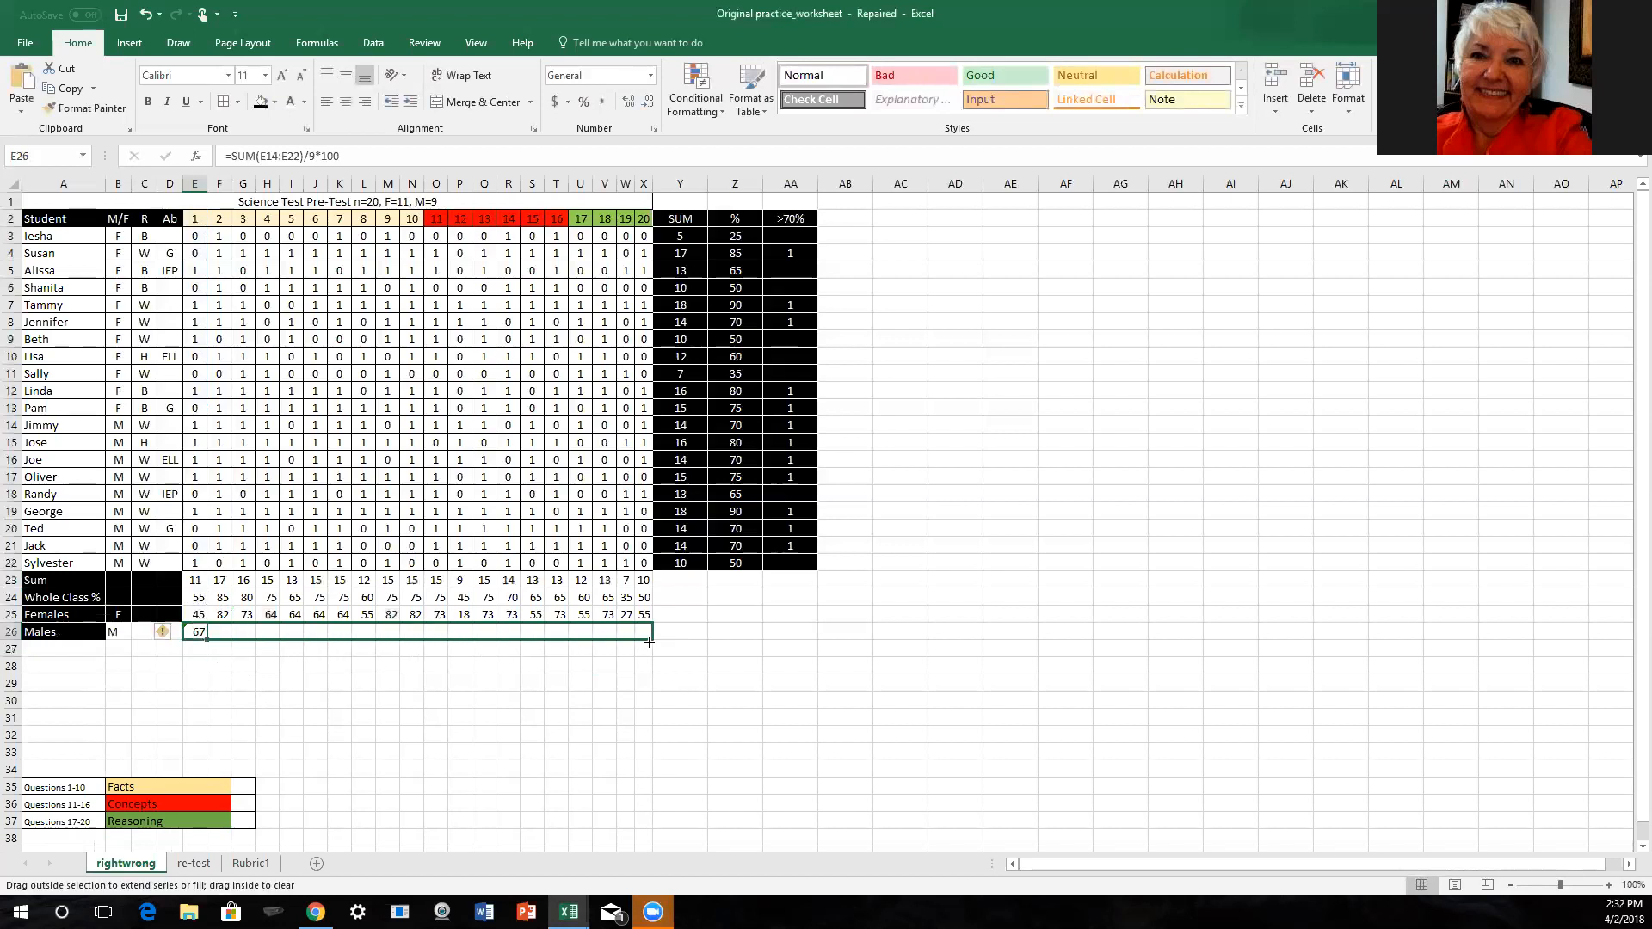
pyautogui.click(187, 633)
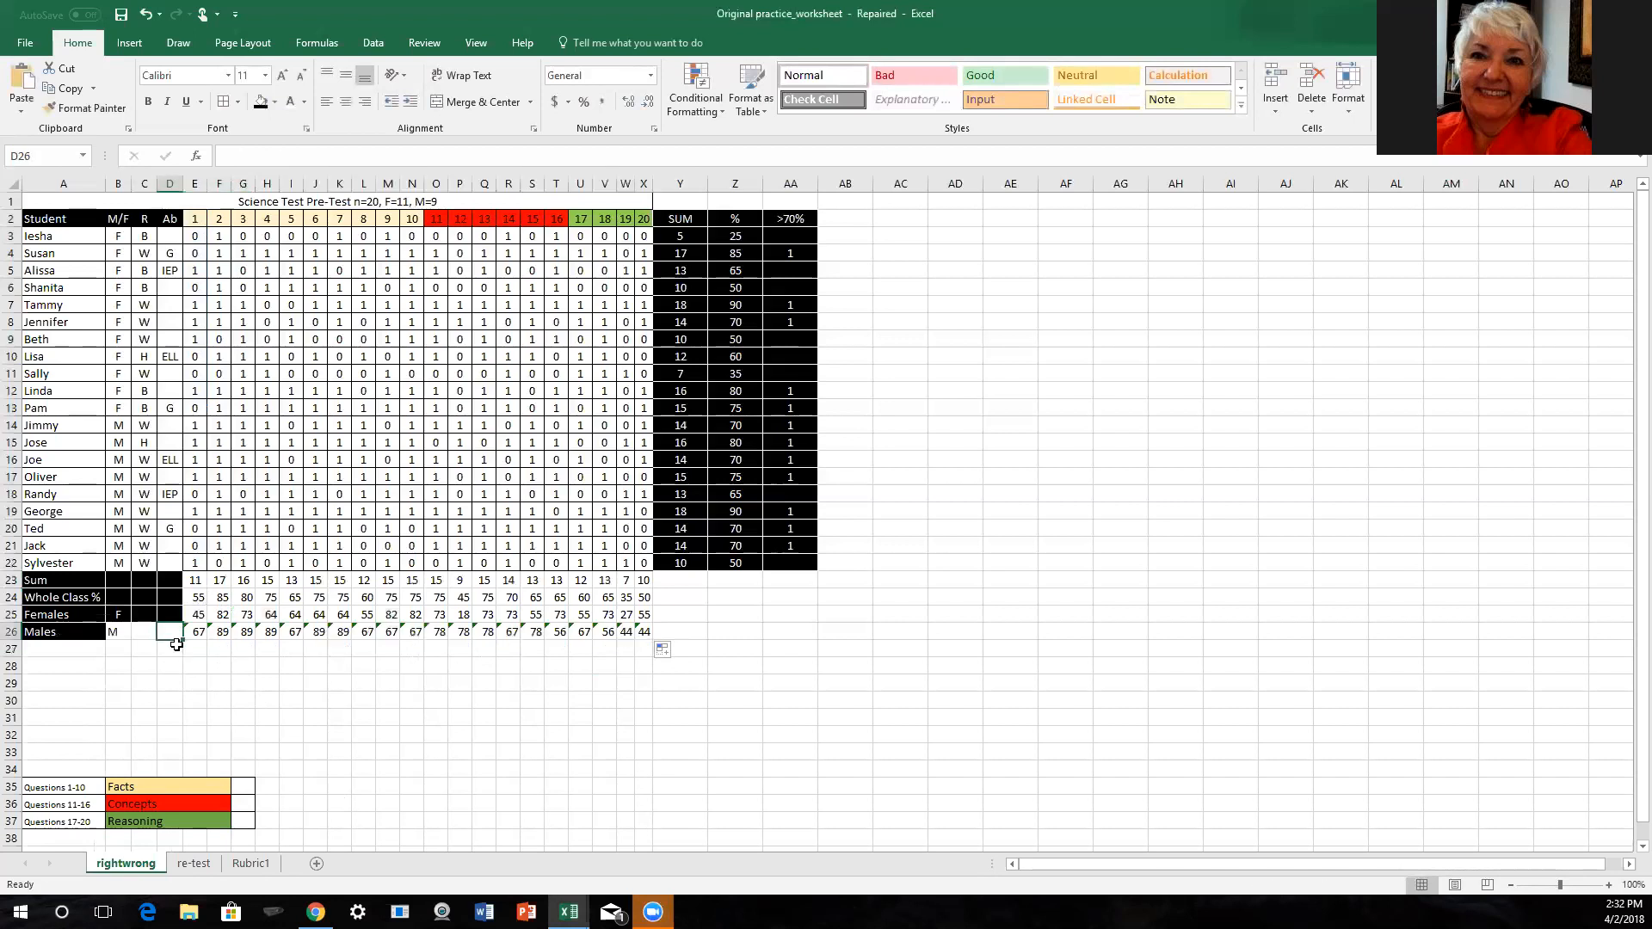
pyautogui.moveTo(187, 633); pyautogui.dragTo(644, 635)
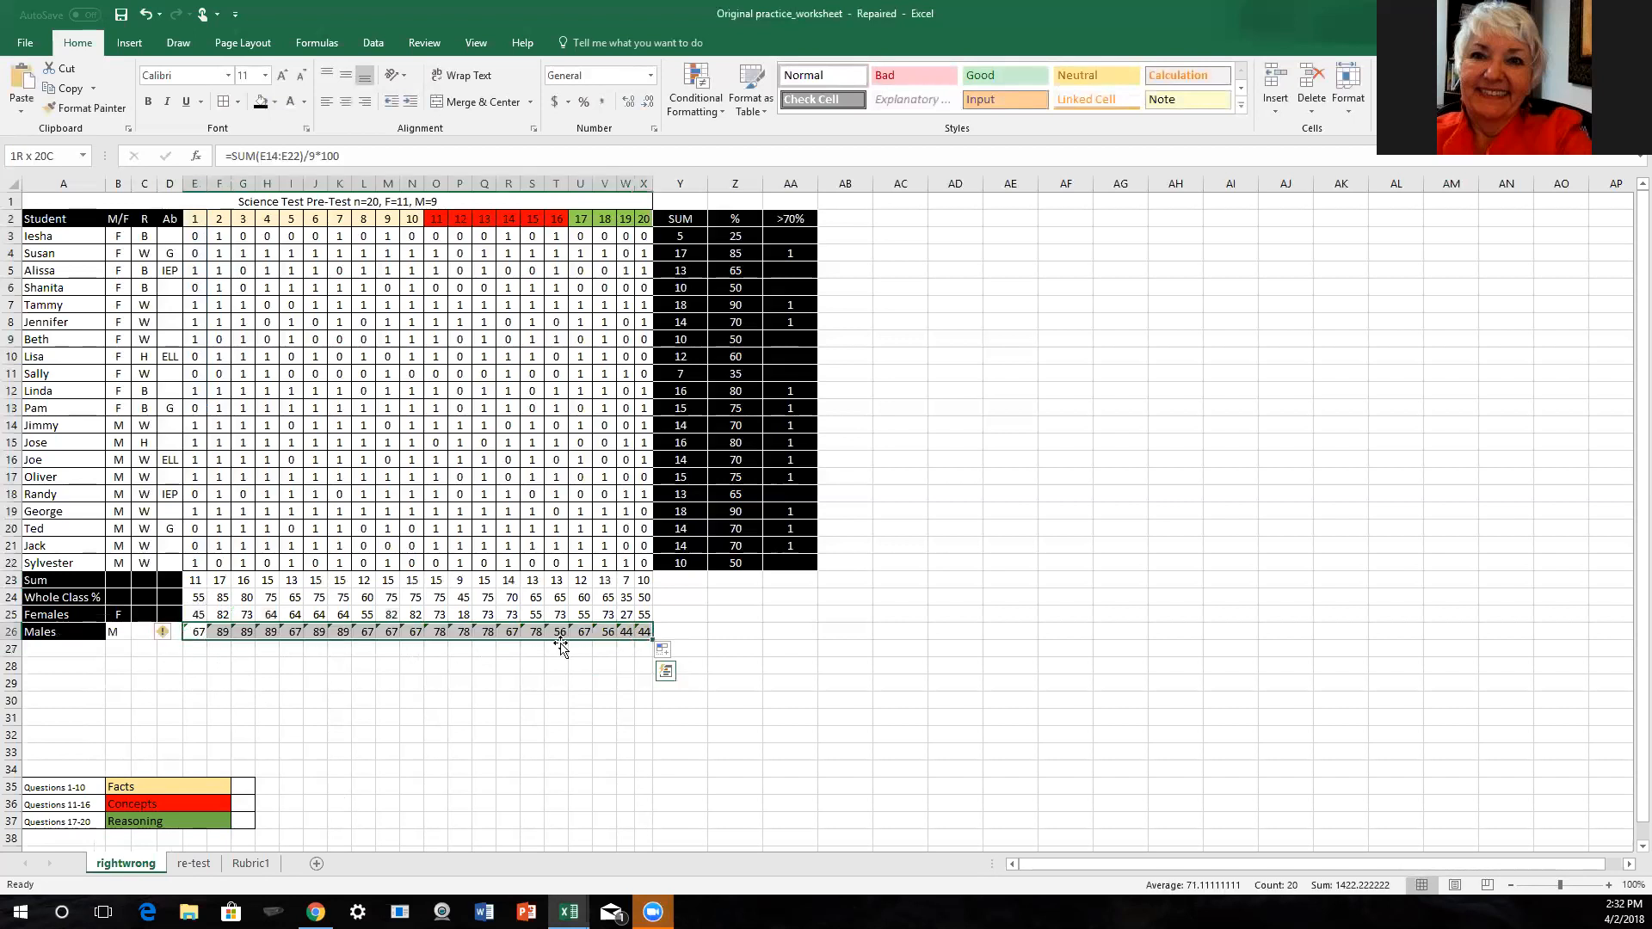
pyautogui.click(176, 635)
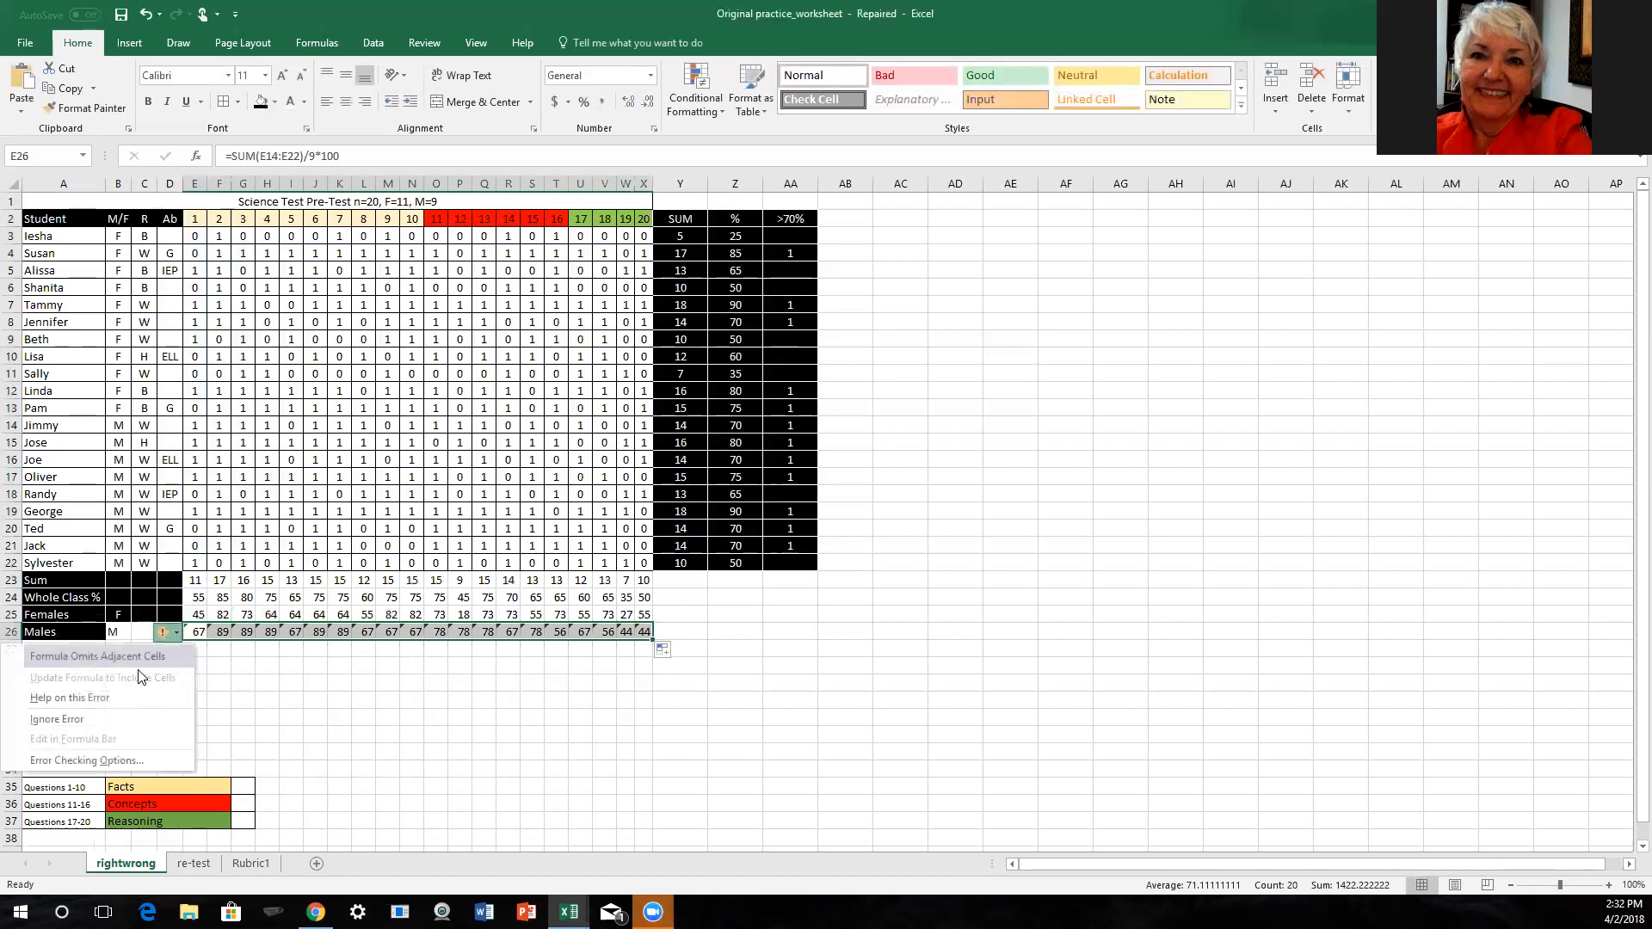
pyautogui.click(113, 715)
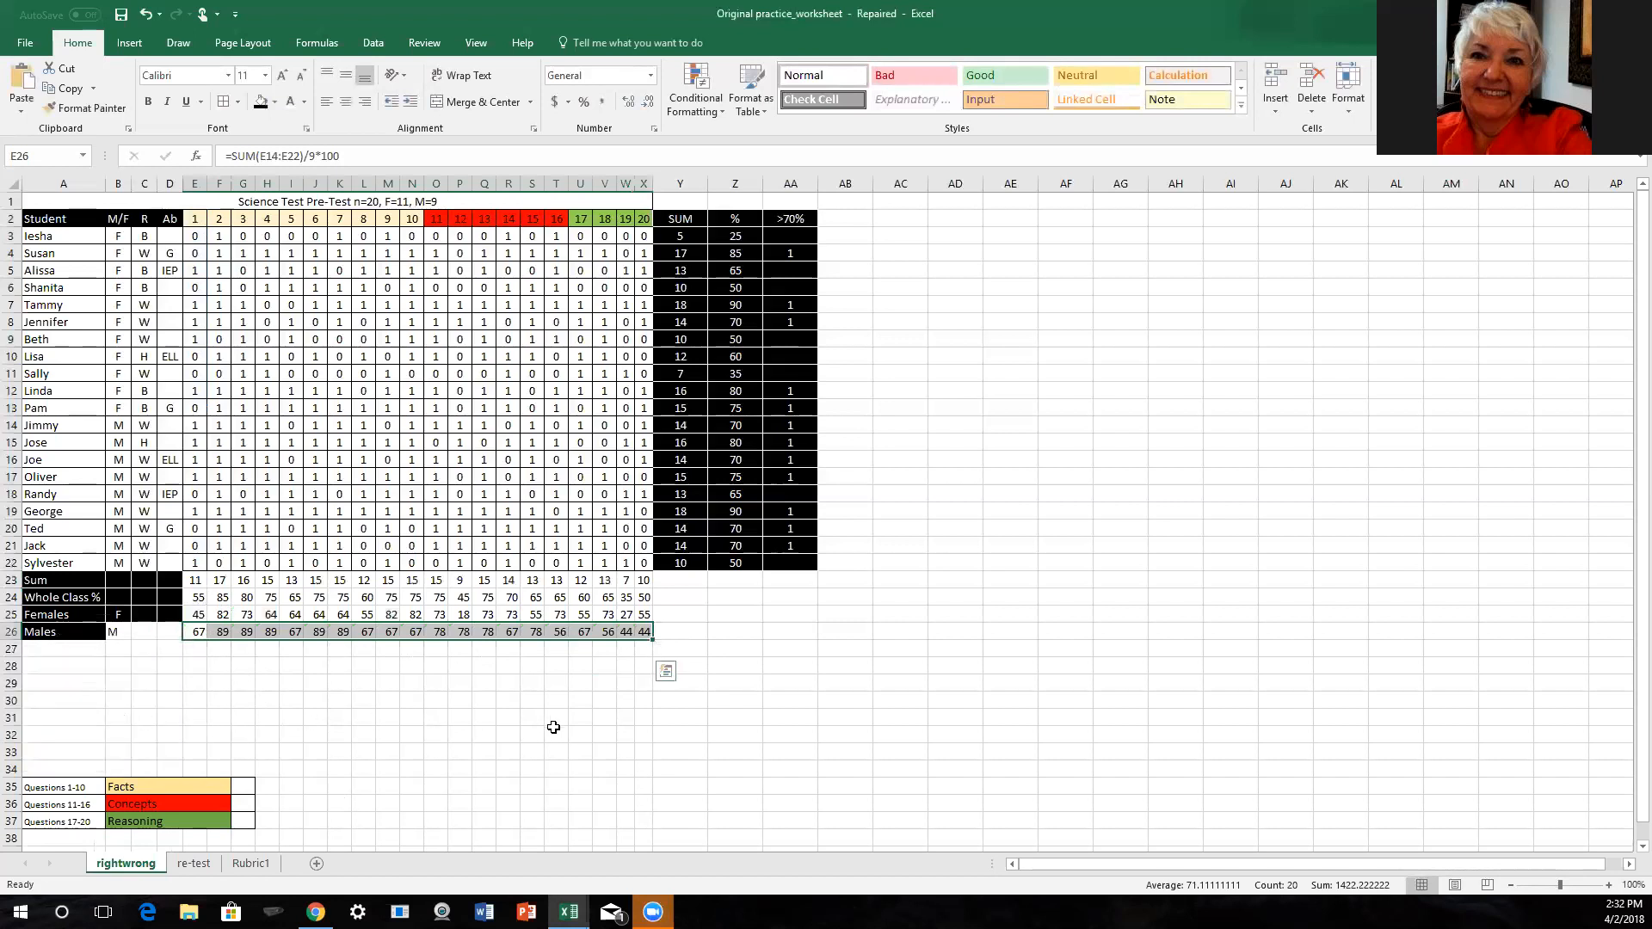
# - Format B26:D26 in the Males row with a black fill and white text
pyautogui.click(110, 632)
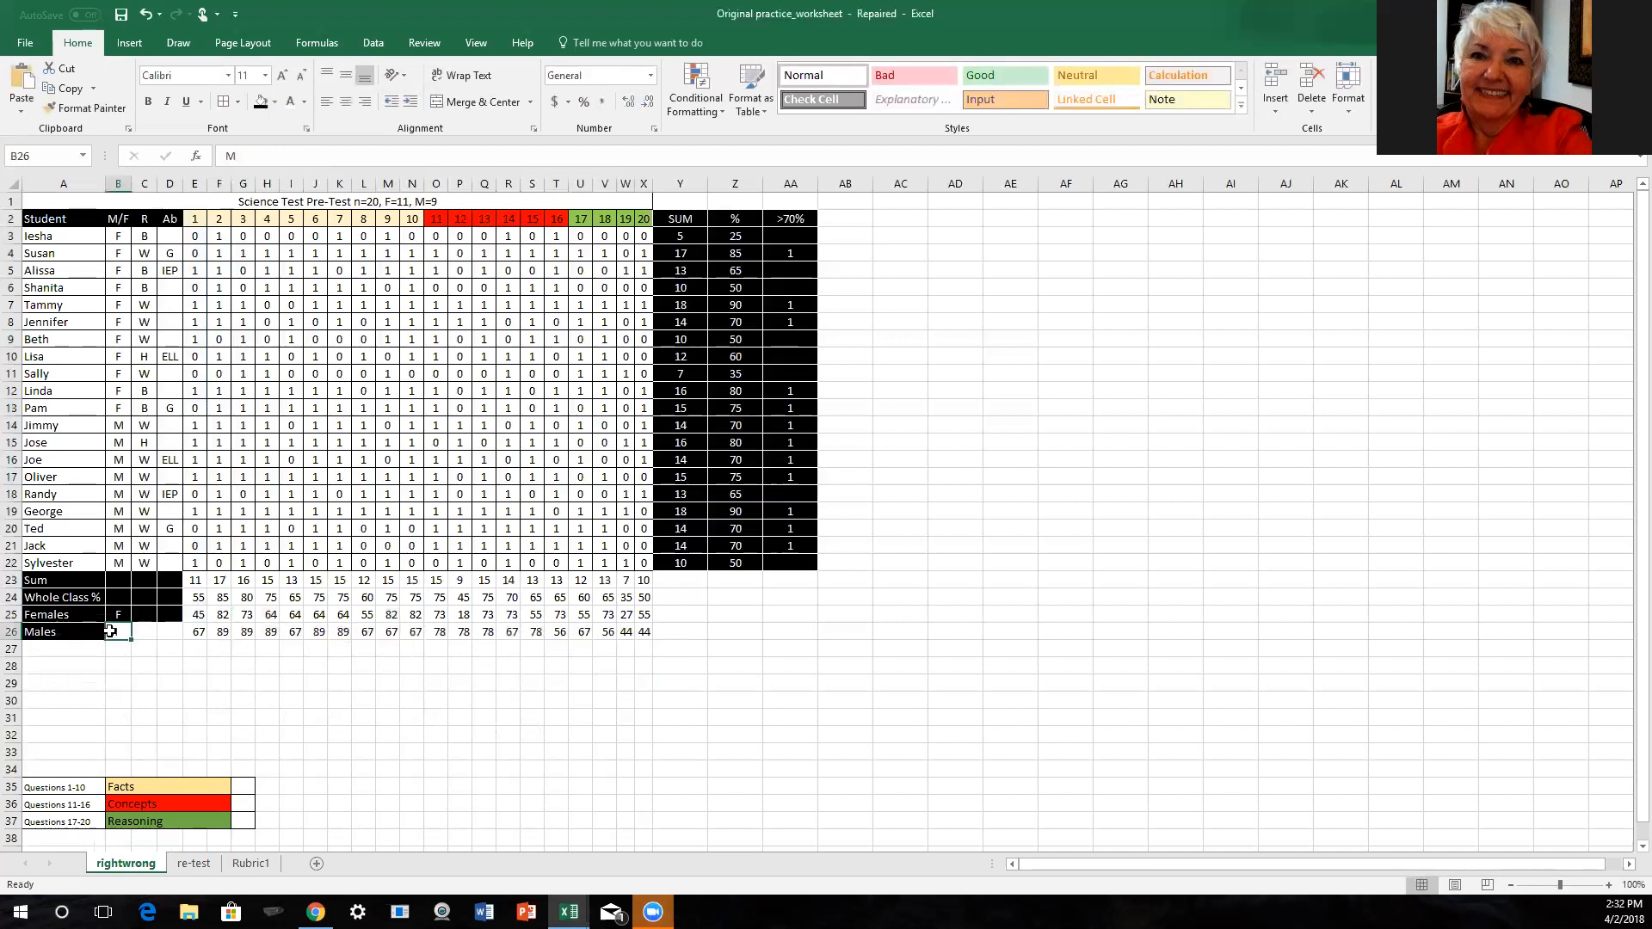
pyautogui.keyDown('shift'); pyautogui.click(181, 632); pyautogui.keyUp('shift')
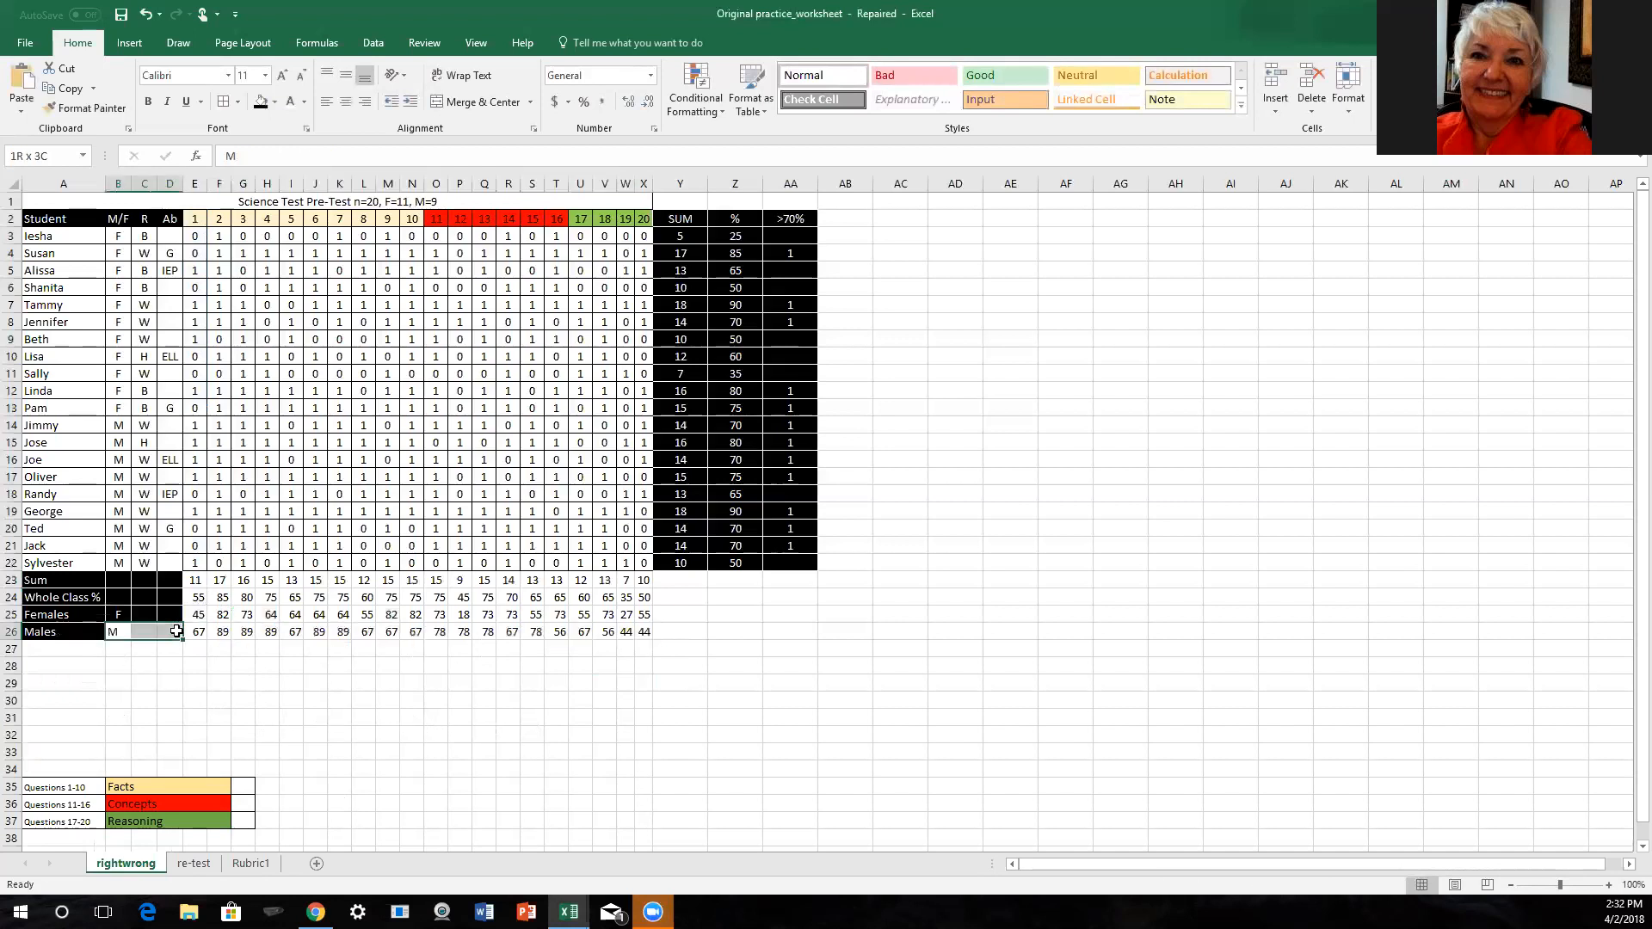
pyautogui.click(260, 102)
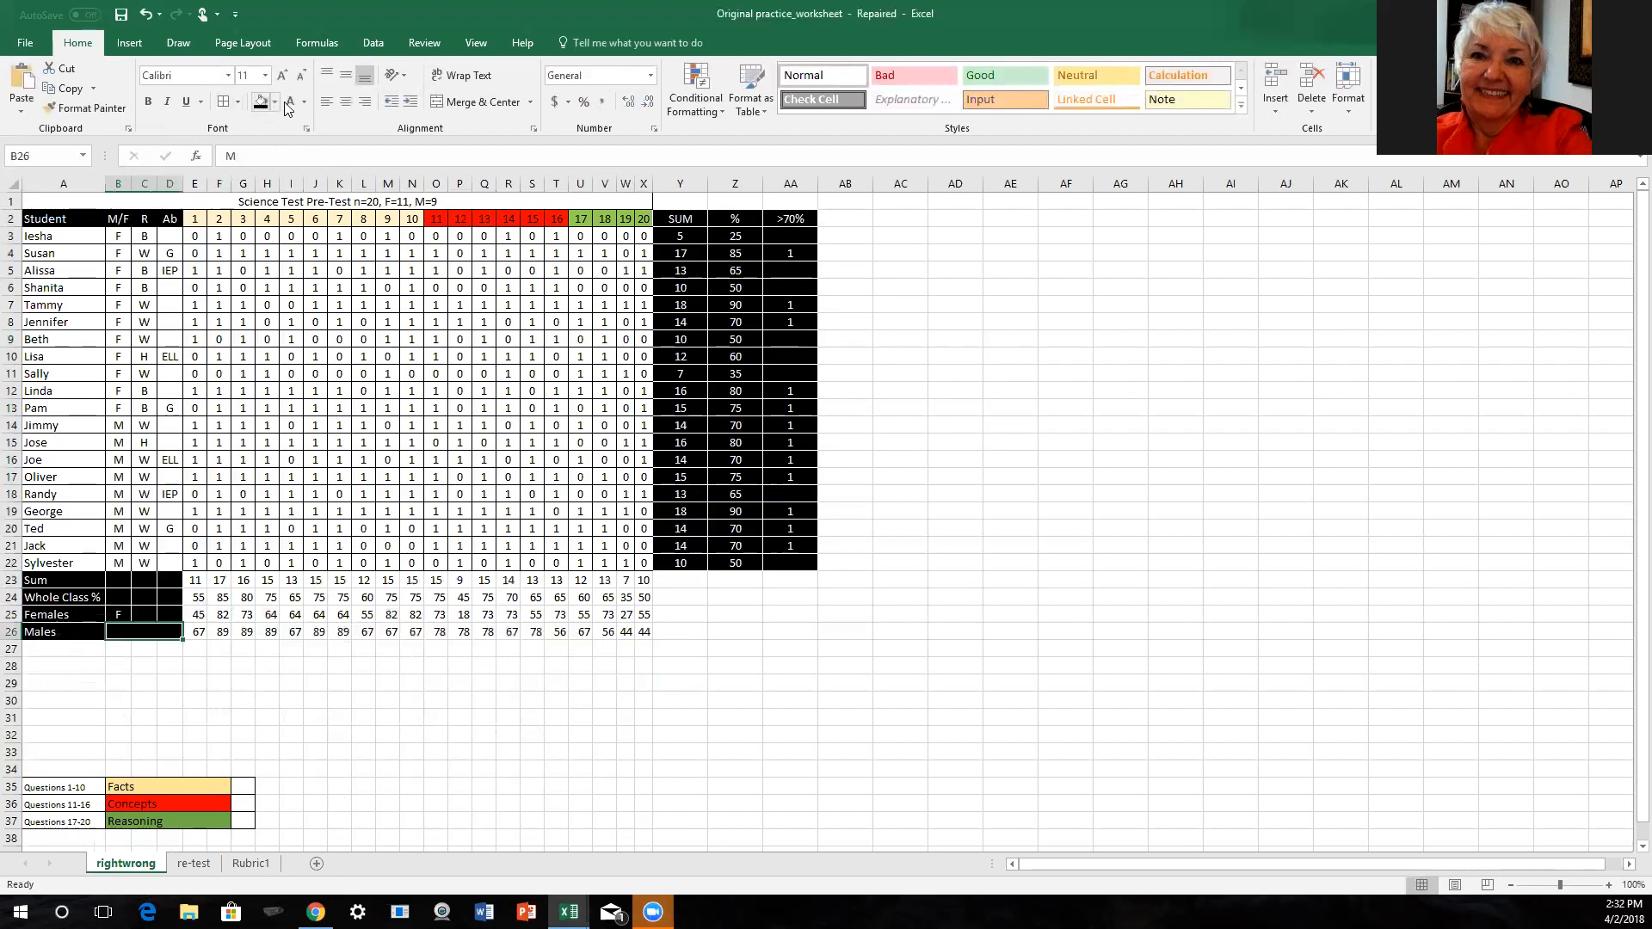
pyautogui.click(290, 103)
pyautogui.click(162, 703)
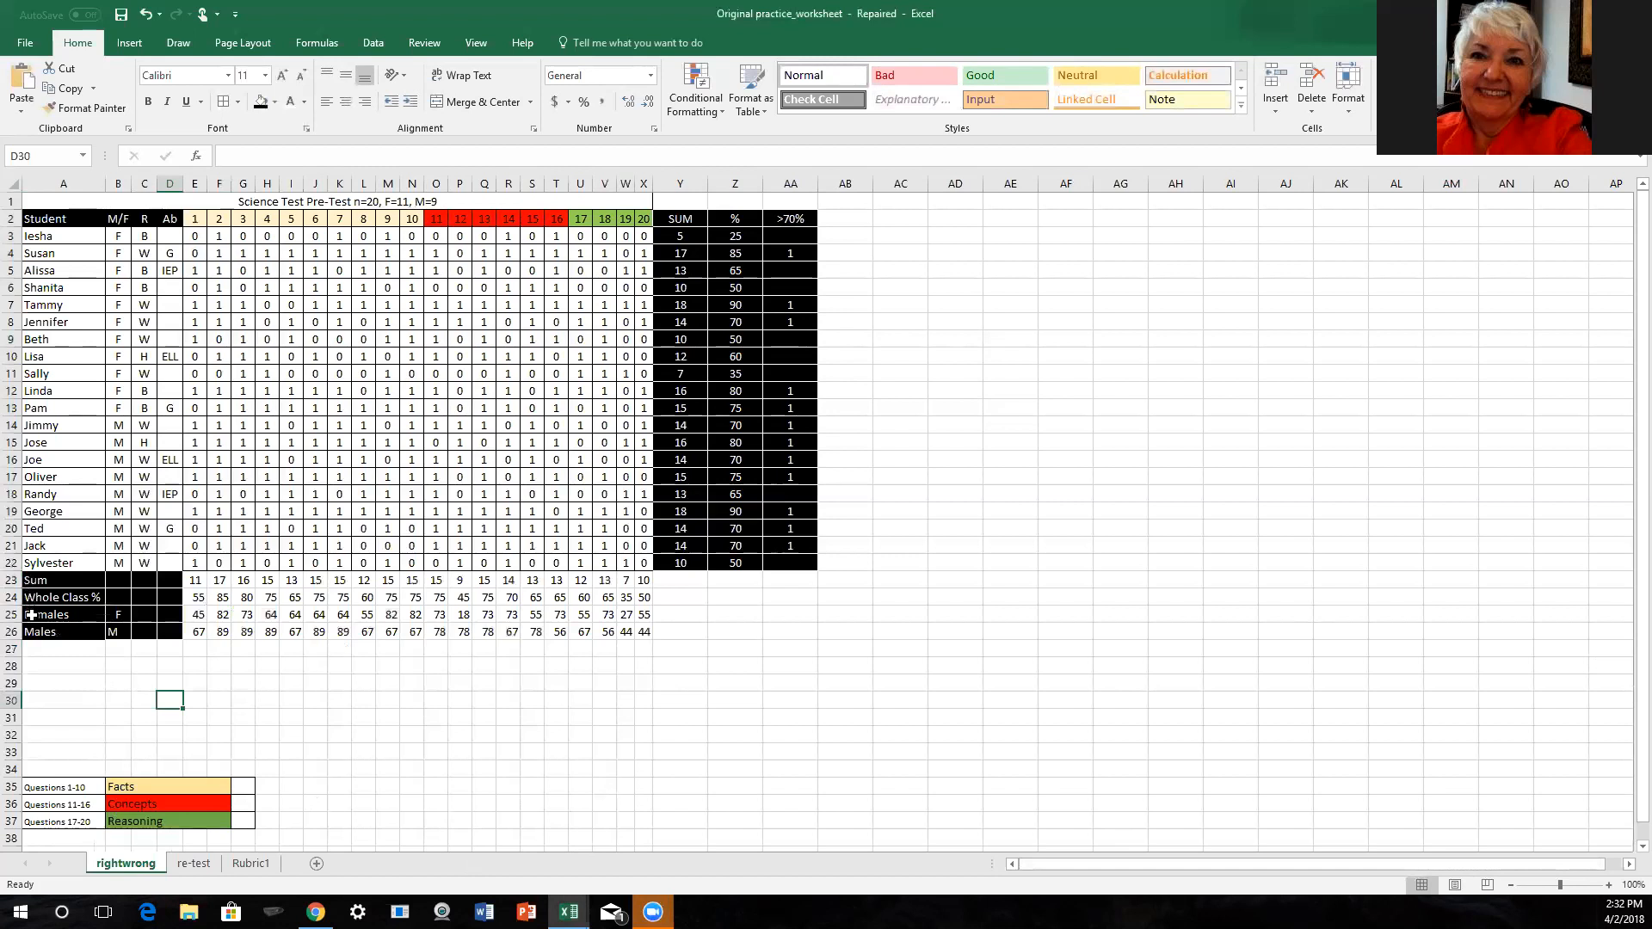
# - Center the contents of B23:X26 horizontally across the Sum and percentage rows
pyautogui.click(116, 581)
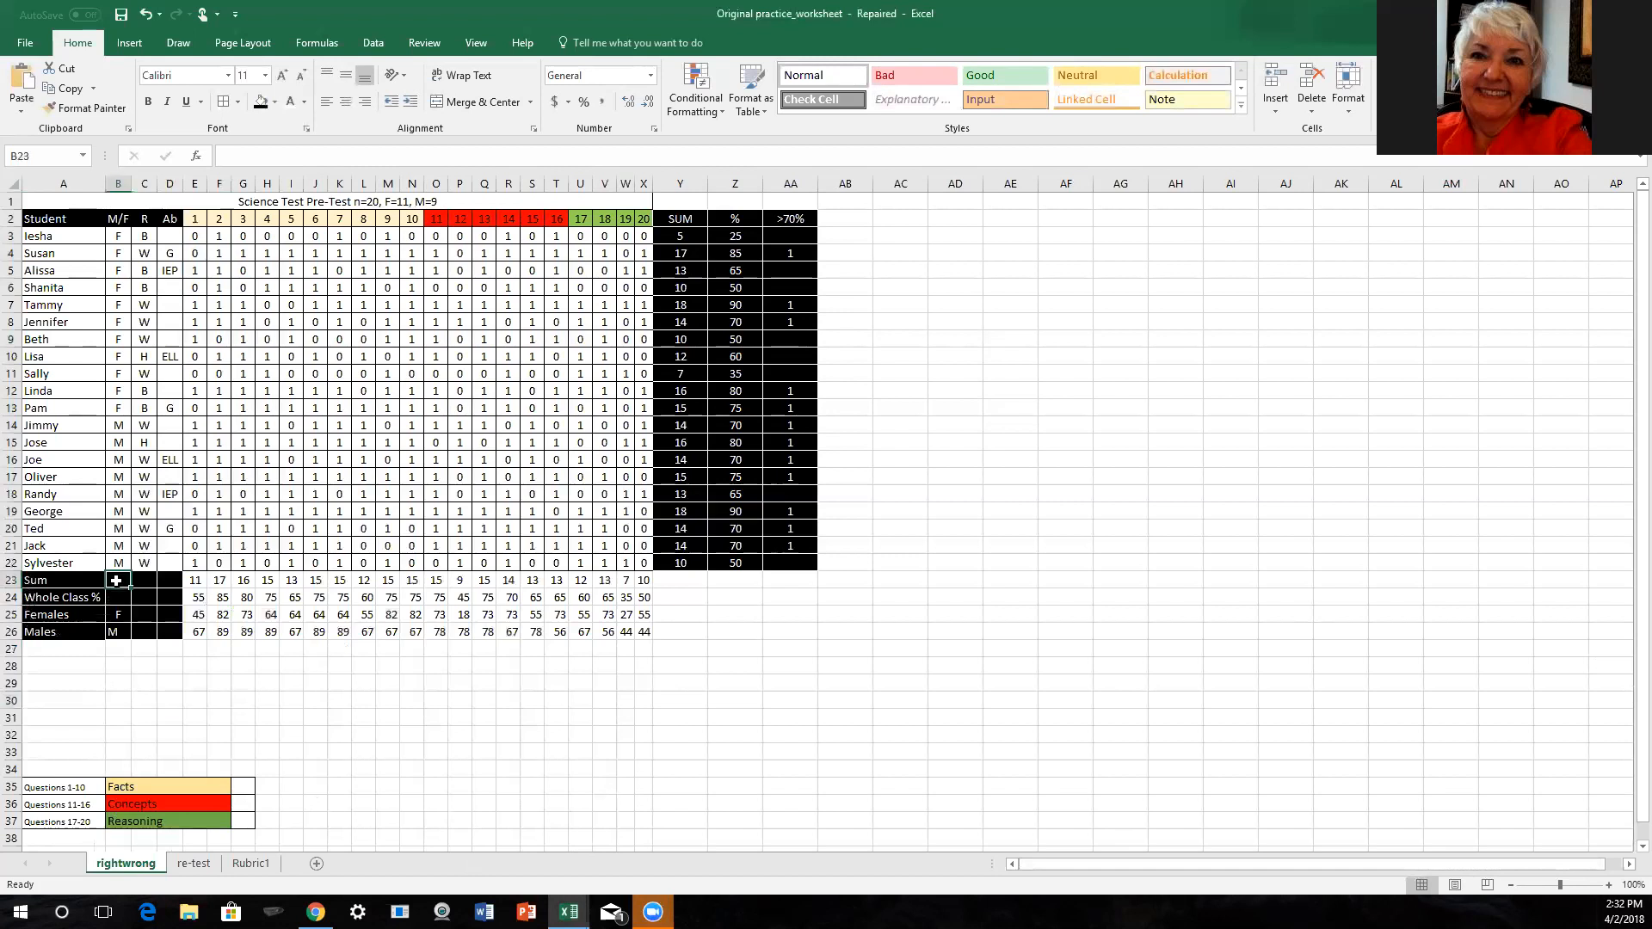
pyautogui.keyDown('shift'); pyautogui.click(647, 632); pyautogui.keyUp('shift')
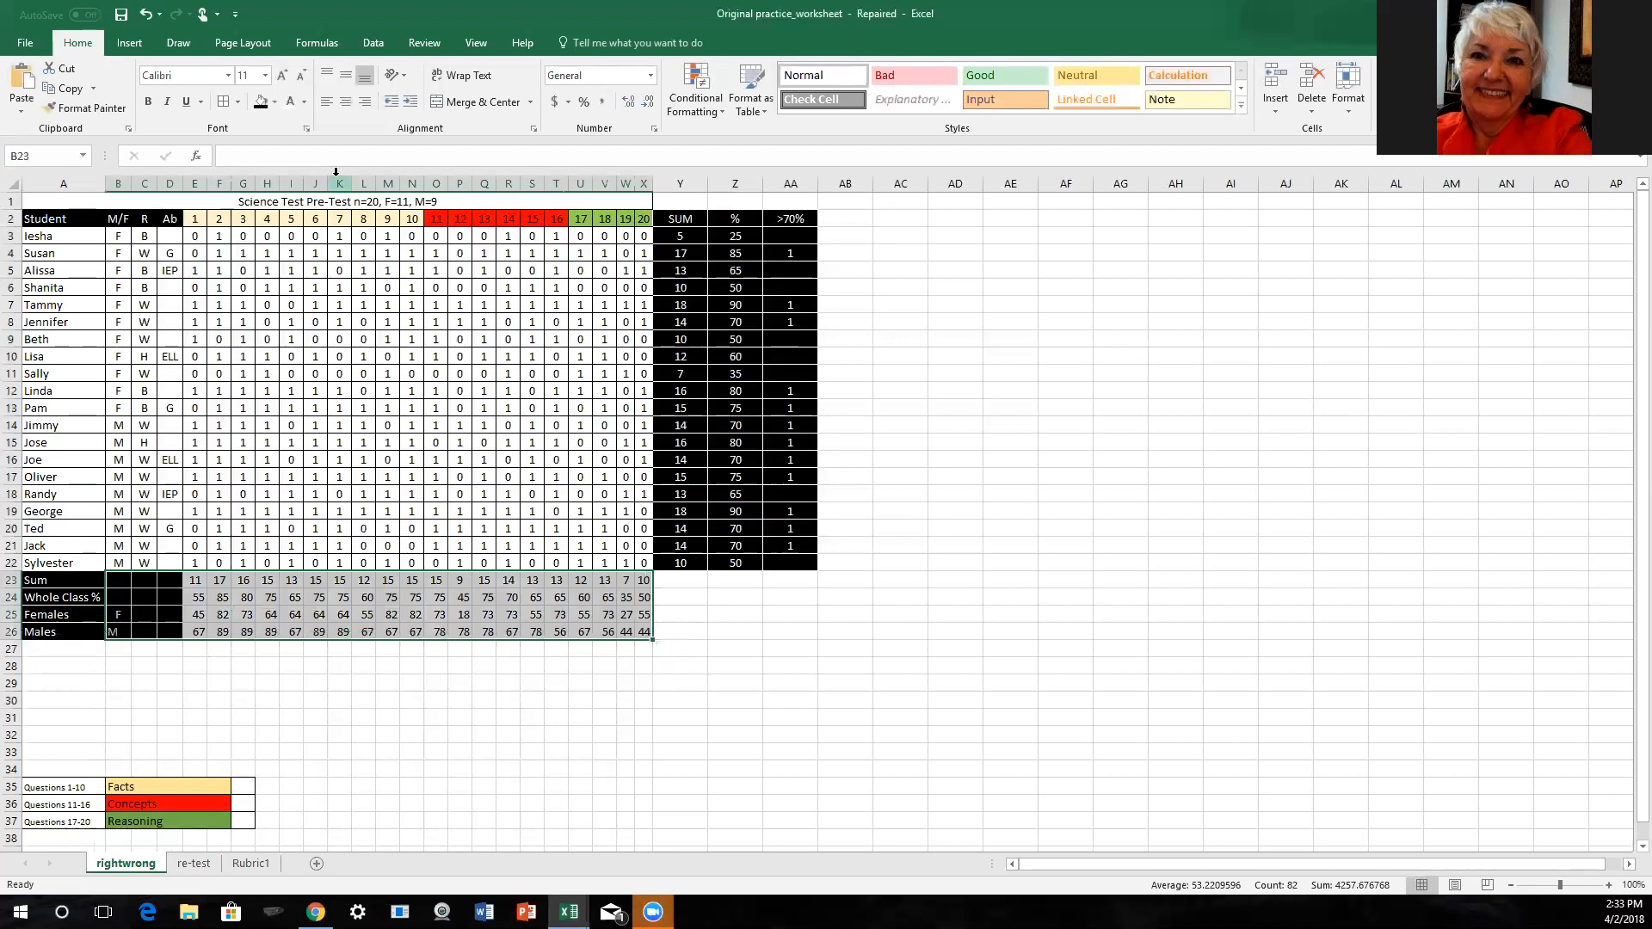
pyautogui.click(344, 102)
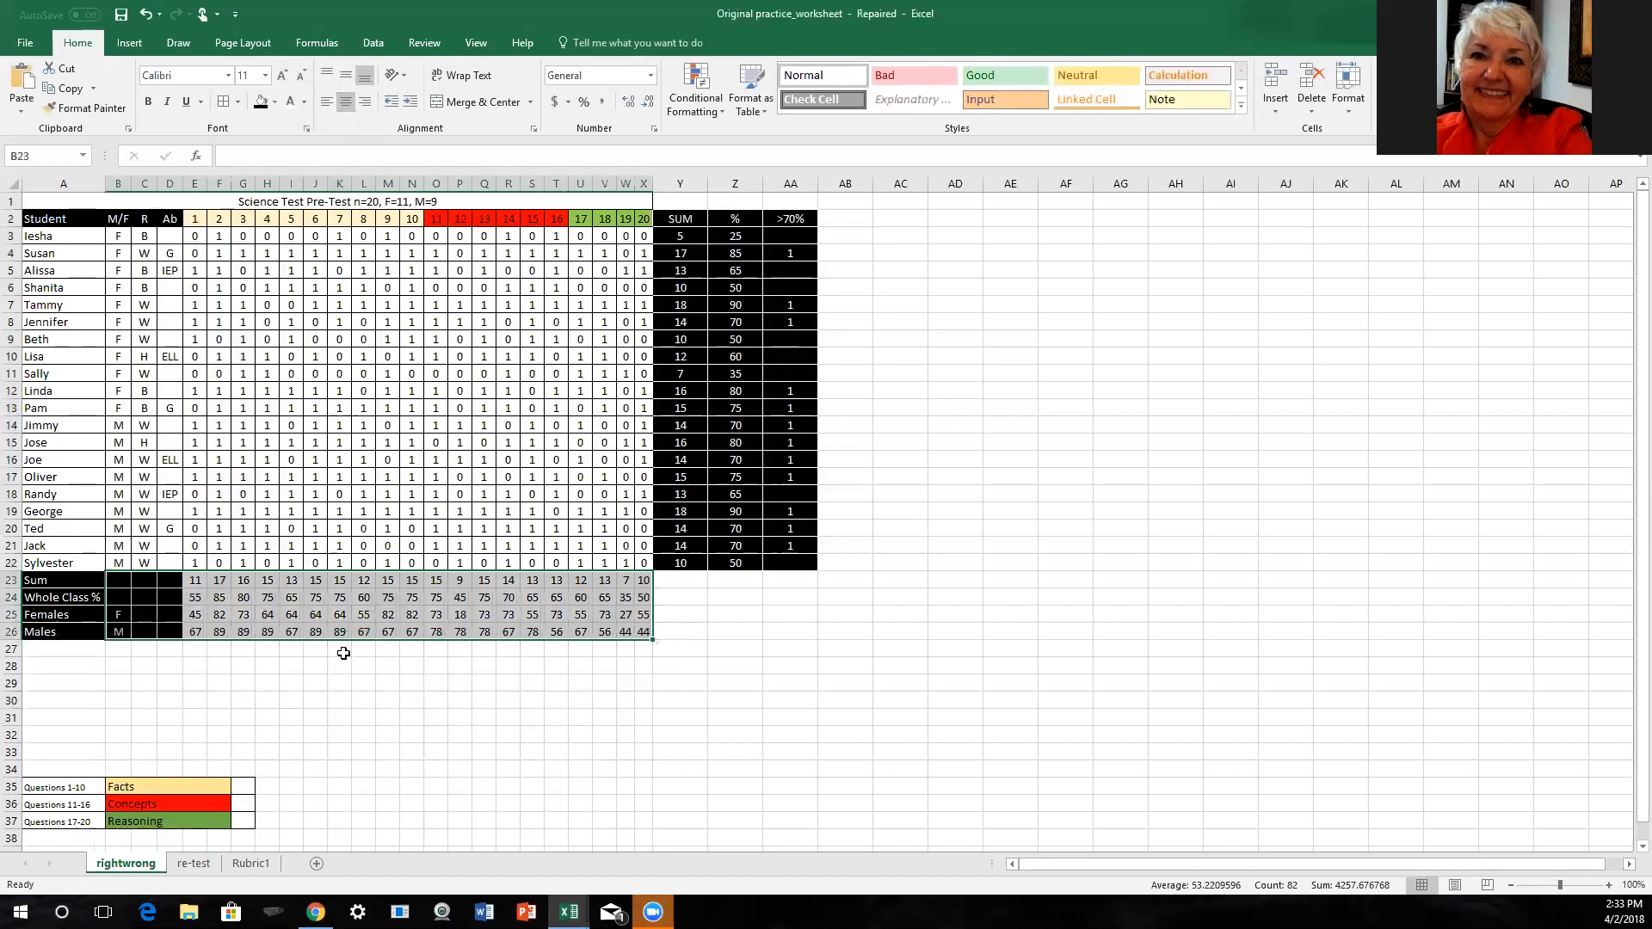
pyautogui.click(283, 684)
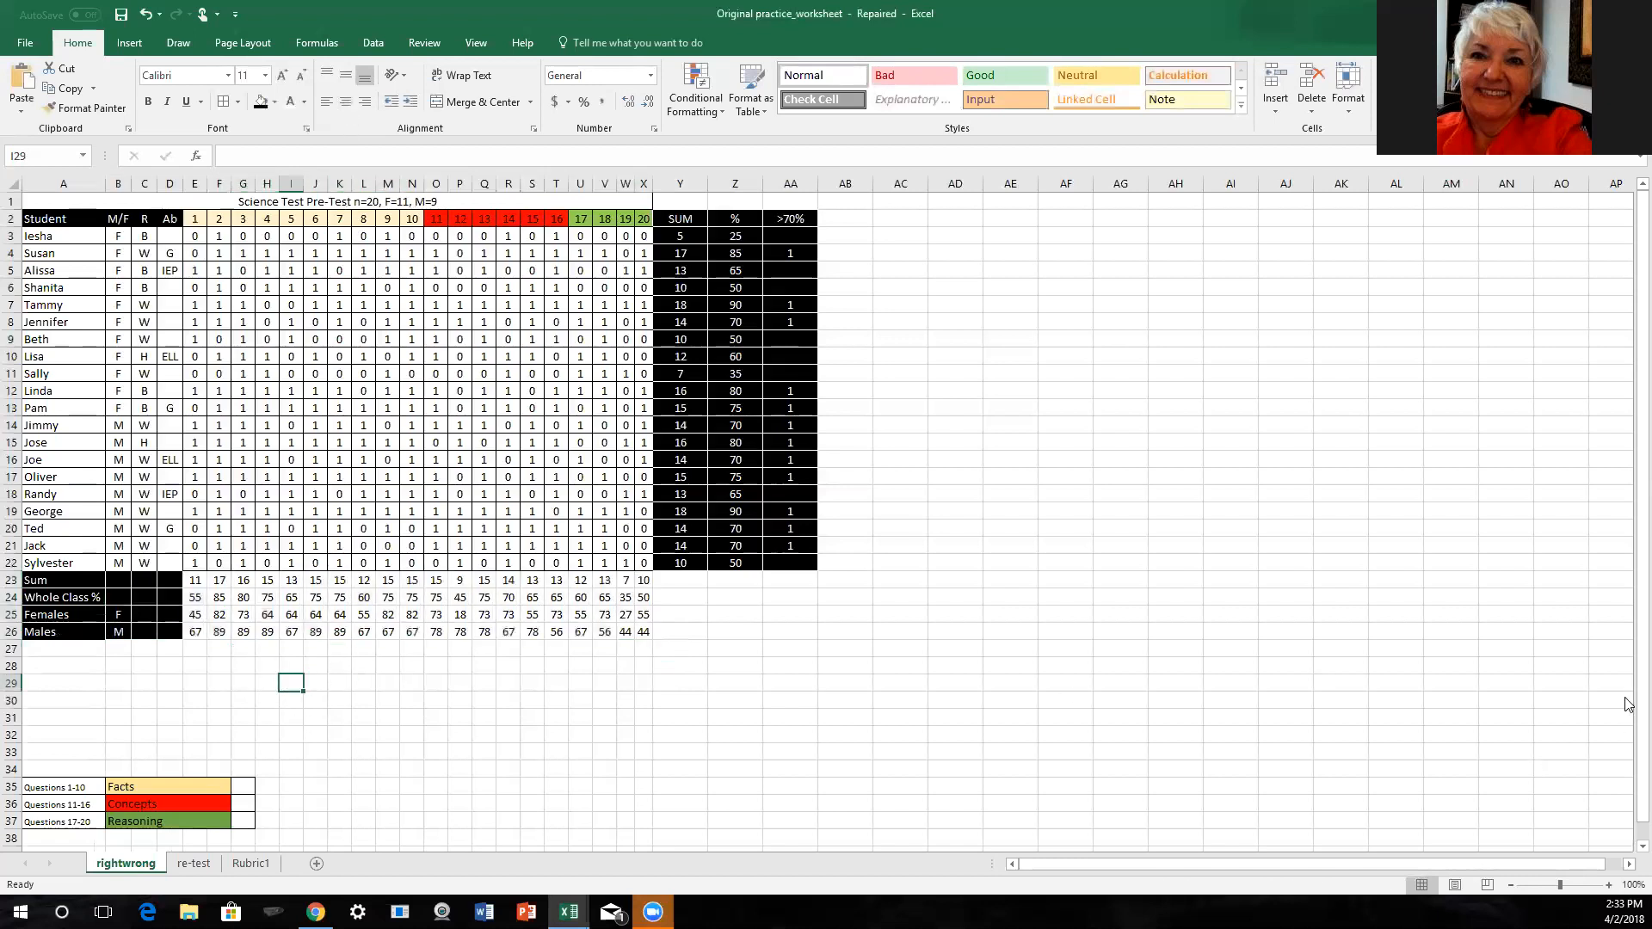